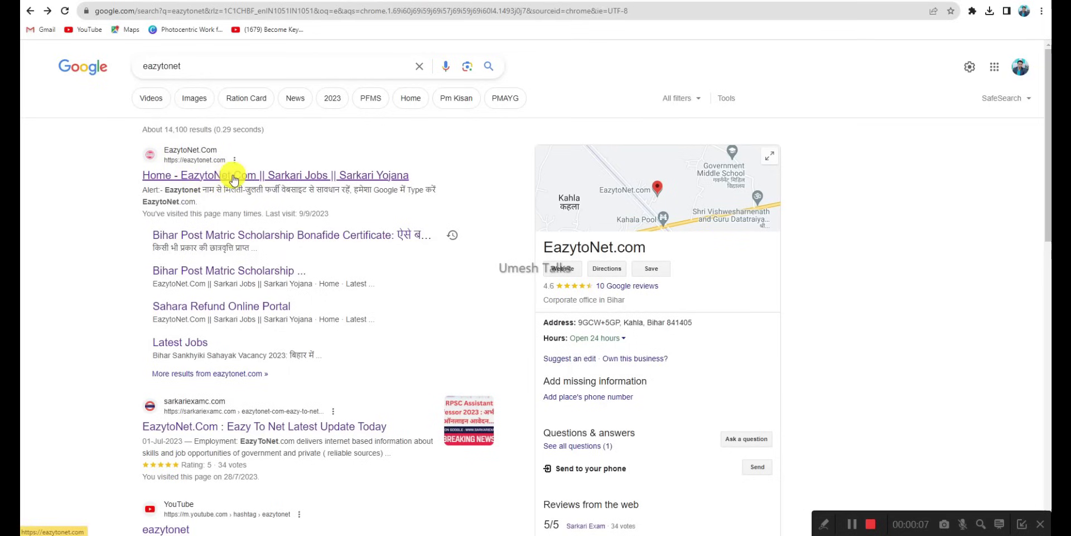
Open the EazytoNet.Com home page from the search results and open its Reliance Foundation Scholarship 2023 article under Latest Update.
{"action": "left_click", "coordinate": [233, 178]}
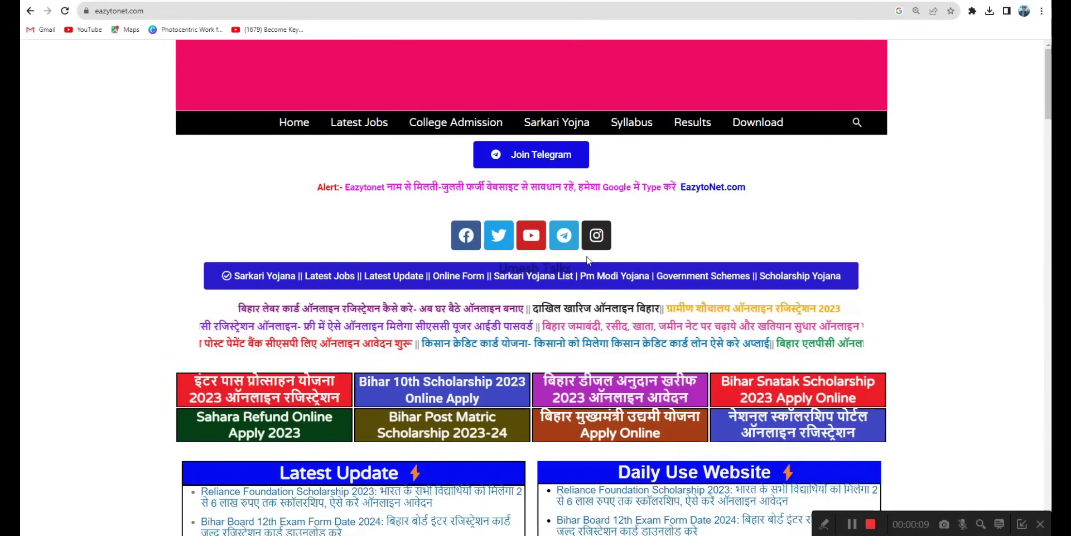
{"action": "scroll", "coordinate": [235, 480], "scroll_direction": "down", "scroll_amount": 4}
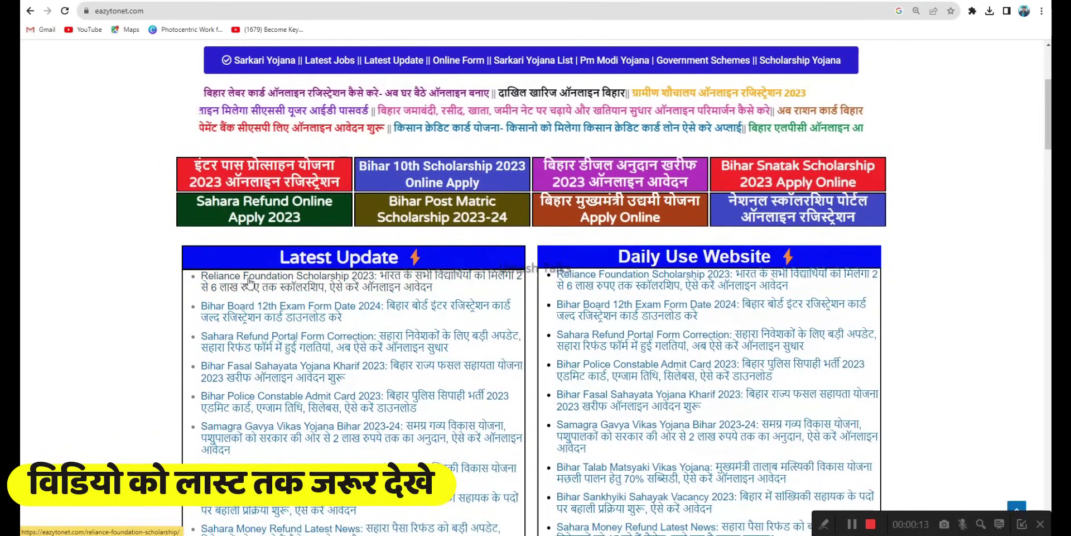
{"action": "left_click", "coordinate": [272, 281]}
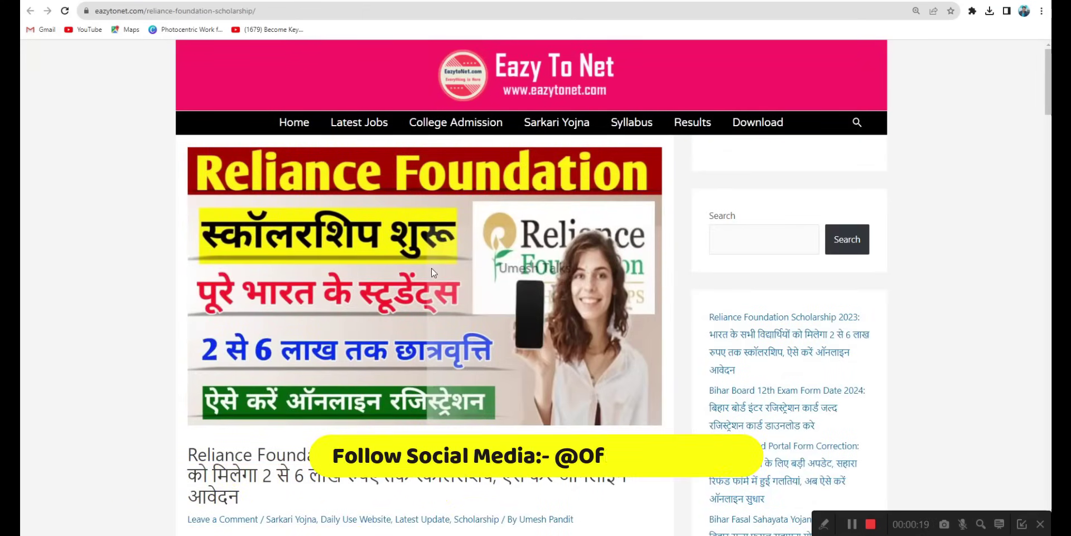
Read the article's overview and scholarship description, highlighting the foundation's name and the undergraduate and postgraduate award amounts.
{"action": "scroll", "coordinate": [450, 272], "scroll_direction": "down", "scroll_amount": 1}
{"action": "scroll", "coordinate": [451, 272], "scroll_direction": "down", "scroll_amount": 12}
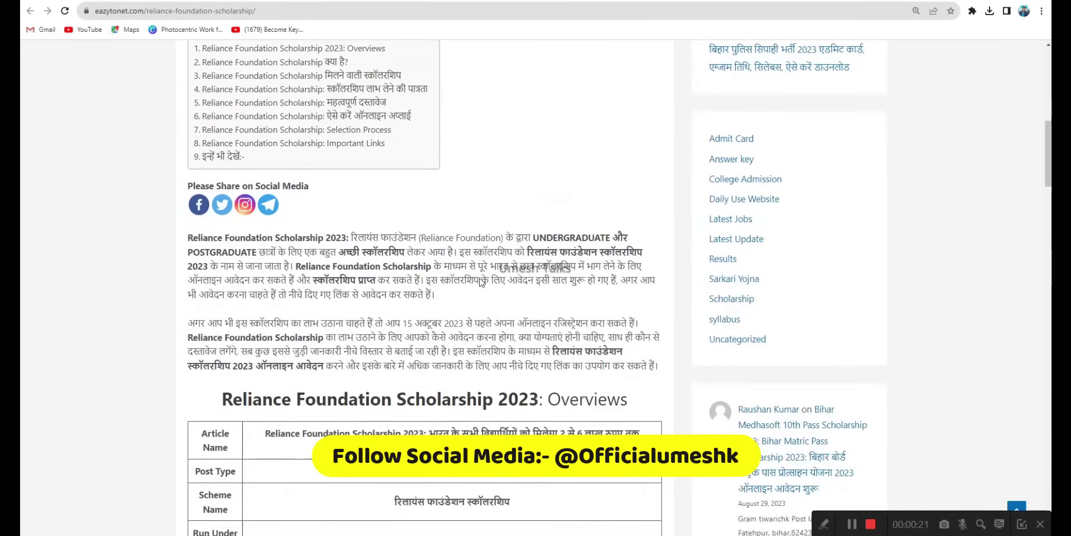
{"action": "scroll", "coordinate": [481, 283], "scroll_direction": "down", "scroll_amount": 8}
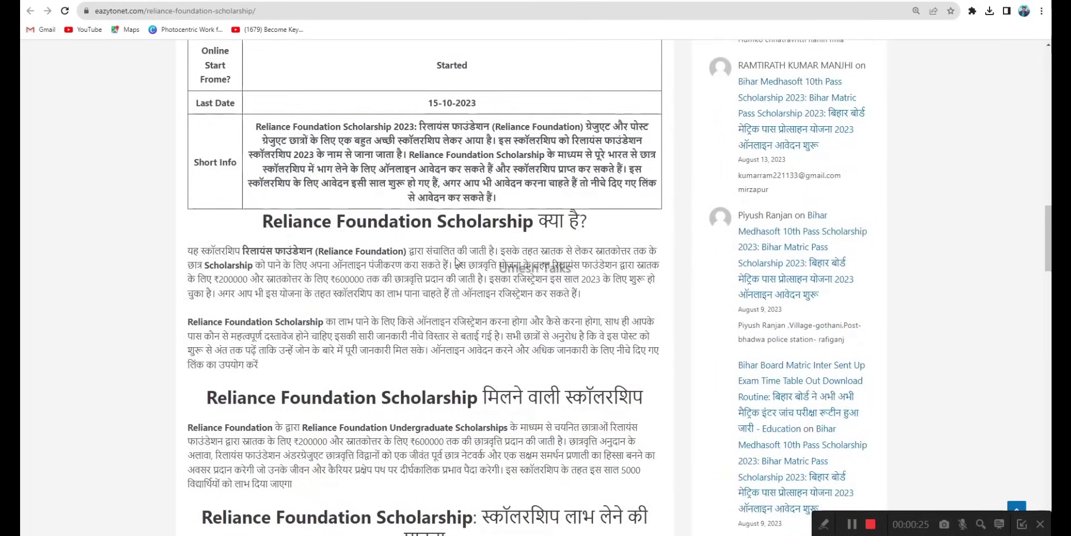
{"action": "left_click_drag", "start_coordinate": [321, 250], "coordinate": [403, 253]}
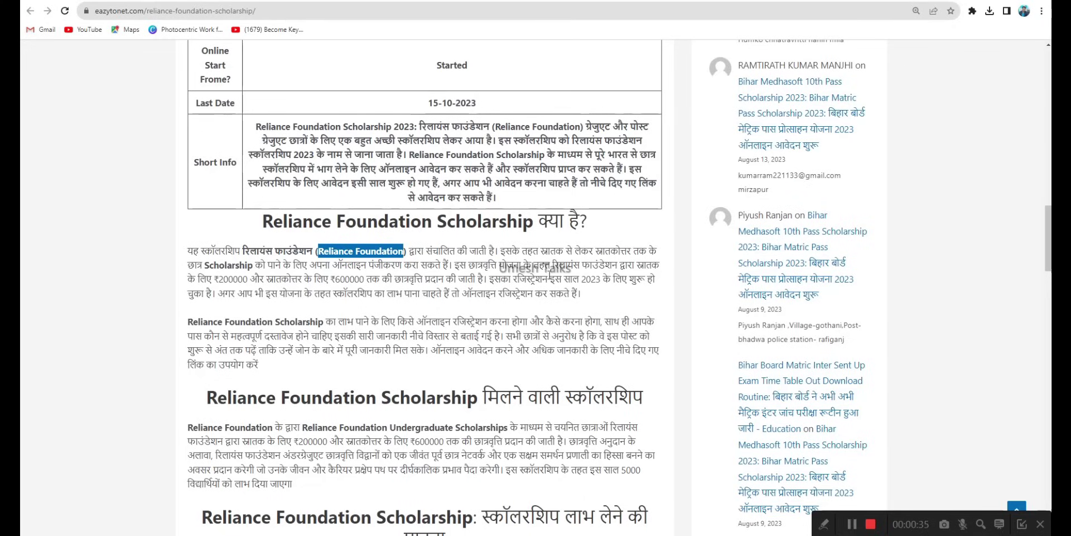
{"action": "left_click_drag", "start_coordinate": [219, 279], "coordinate": [249, 279]}
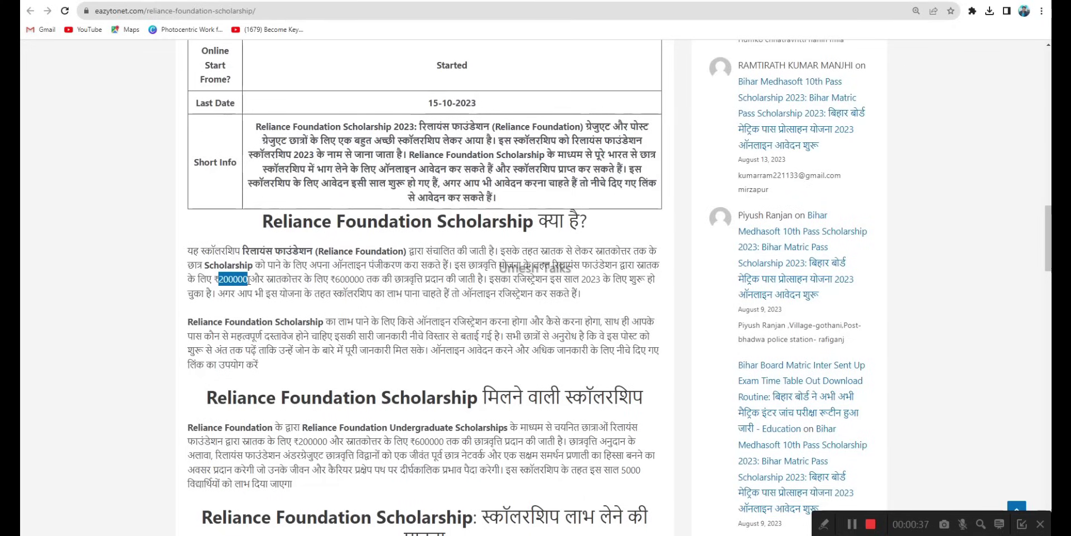
{"action": "left_click_drag", "start_coordinate": [331, 279], "coordinate": [363, 279]}
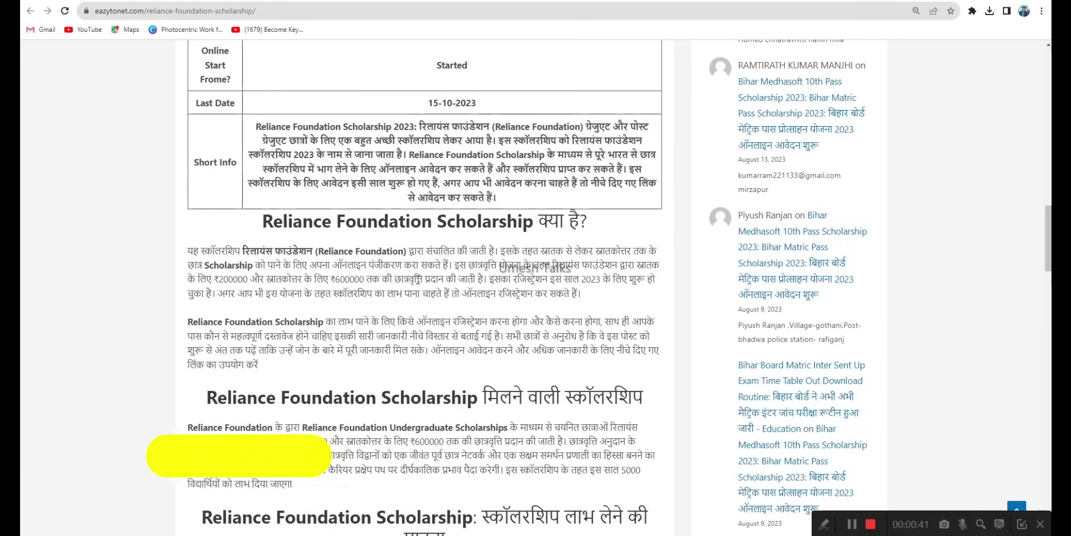
{"action": "left_click", "coordinate": [558, 289]}
Examine the article's eligibility section, highlighting the Class 12 marks, annual household income and Indian residency conditions.
{"action": "scroll", "coordinate": [558, 290], "scroll_direction": "down", "scroll_amount": 1}
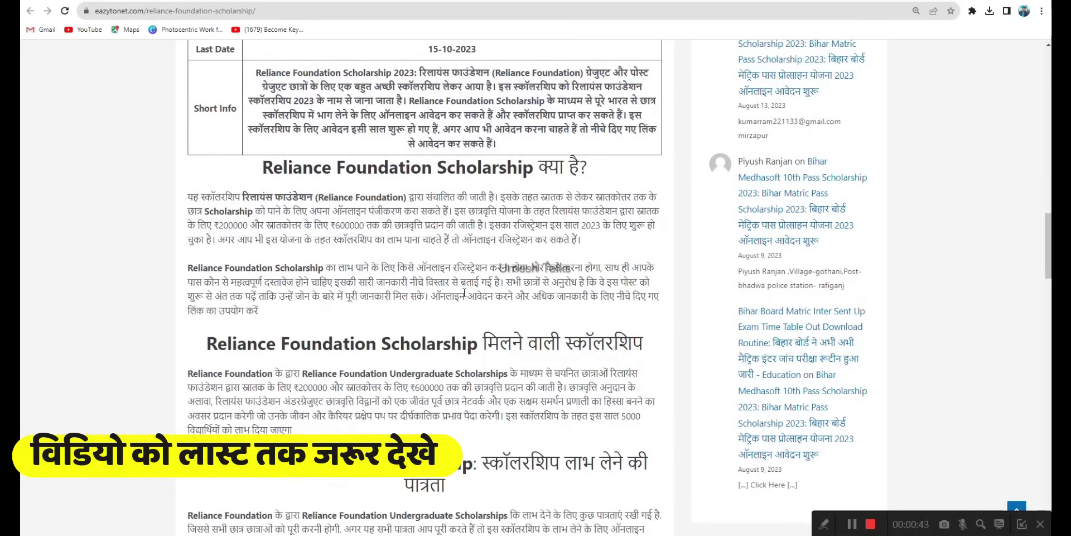
{"action": "scroll", "coordinate": [523, 261], "scroll_direction": "down", "scroll_amount": 1}
{"action": "scroll", "coordinate": [522, 261], "scroll_direction": "down", "scroll_amount": 3}
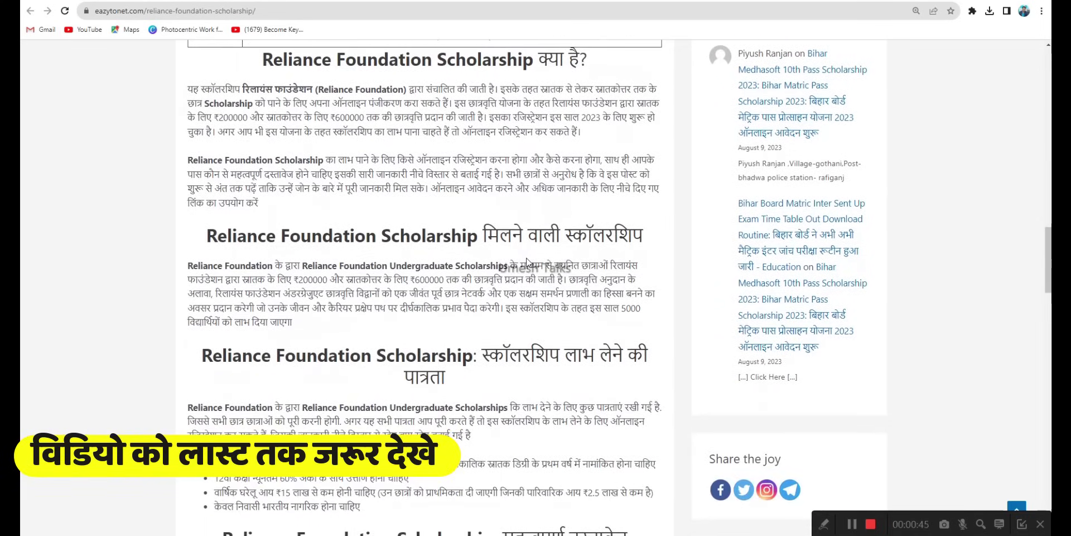
{"action": "scroll", "coordinate": [504, 268], "scroll_direction": "down", "scroll_amount": 4}
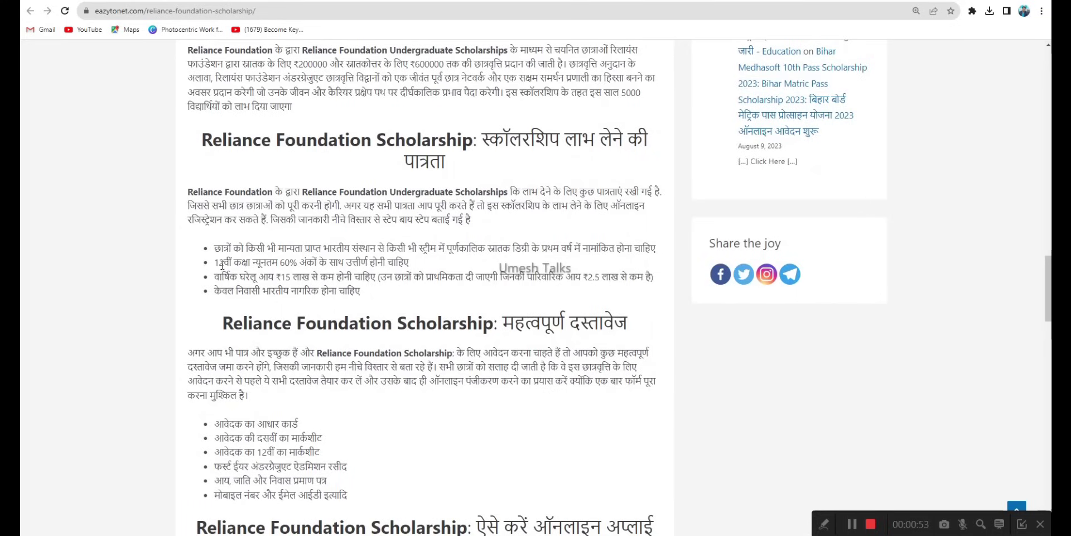
{"action": "left_click_drag", "start_coordinate": [215, 260], "coordinate": [412, 270]}
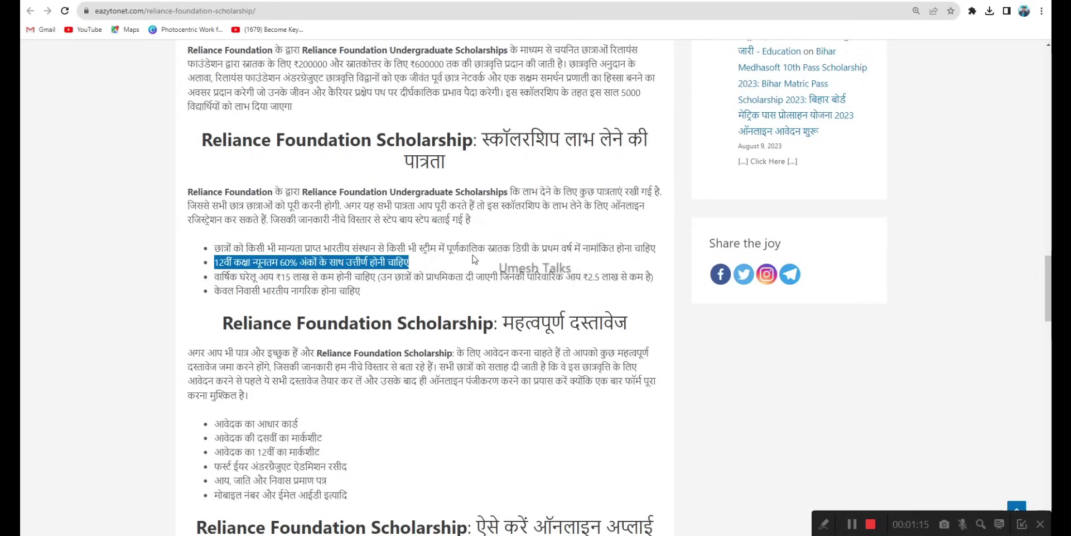
{"action": "left_click_drag", "start_coordinate": [216, 277], "coordinate": [372, 279]}
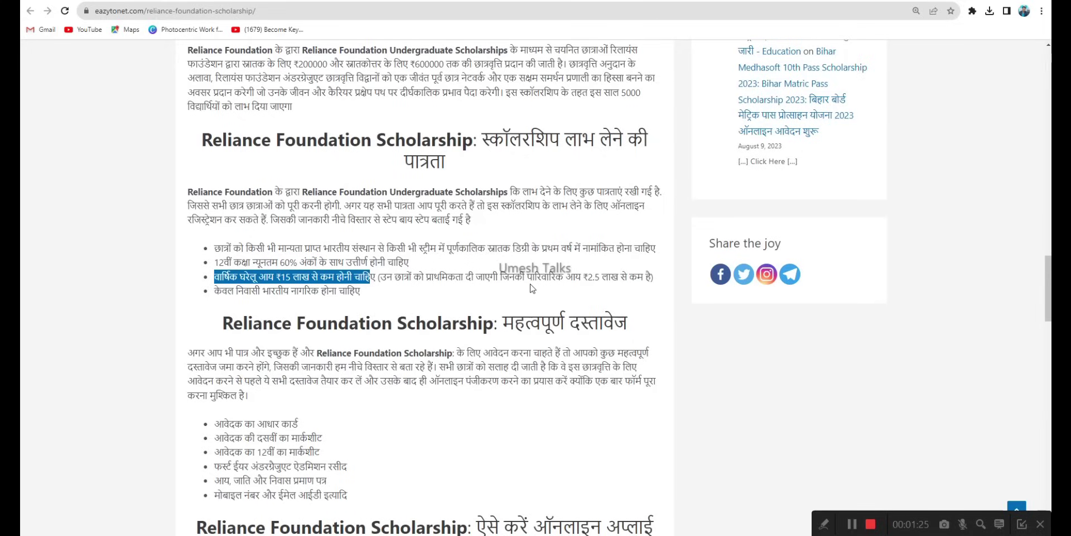
{"action": "left_click_drag", "start_coordinate": [215, 290], "coordinate": [360, 300]}
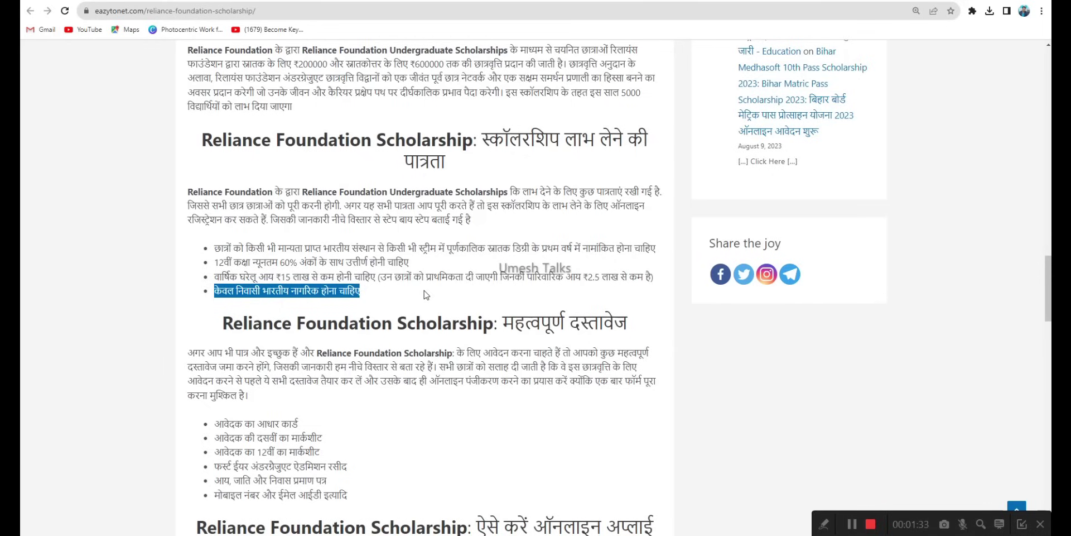
Review the required documents and selection process, and open the Apply Online link in the article's Important Links table.
{"action": "scroll", "coordinate": [425, 295], "scroll_direction": "down", "scroll_amount": 2}
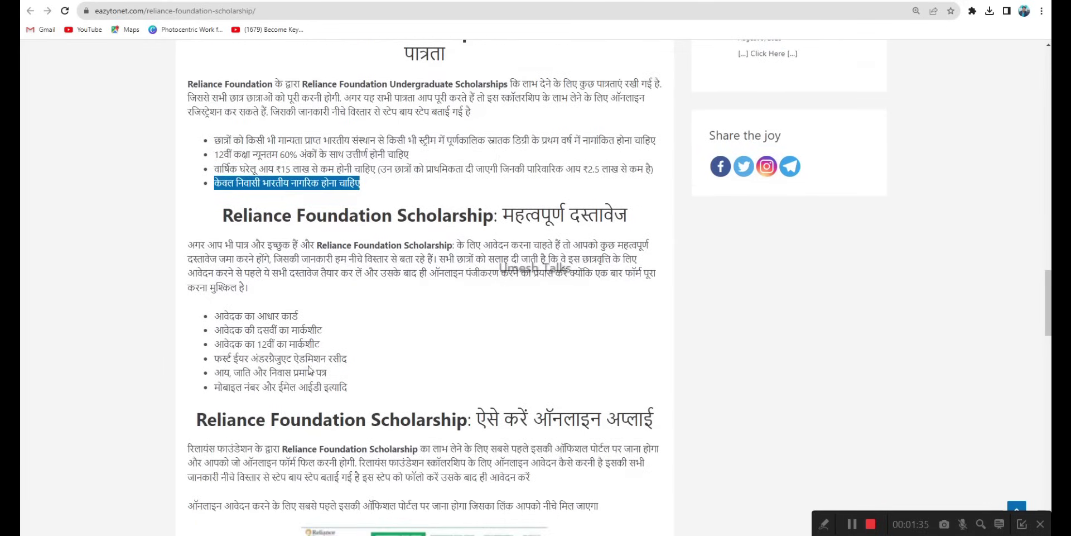
{"action": "scroll", "coordinate": [386, 348], "scroll_direction": "down", "scroll_amount": 5}
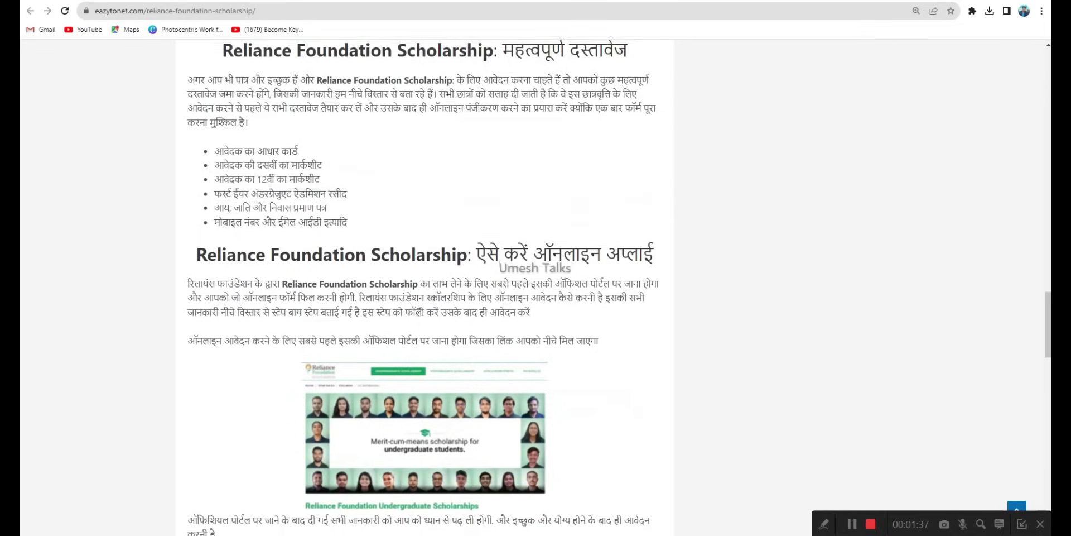
{"action": "scroll", "coordinate": [420, 318], "scroll_direction": "down", "scroll_amount": 7}
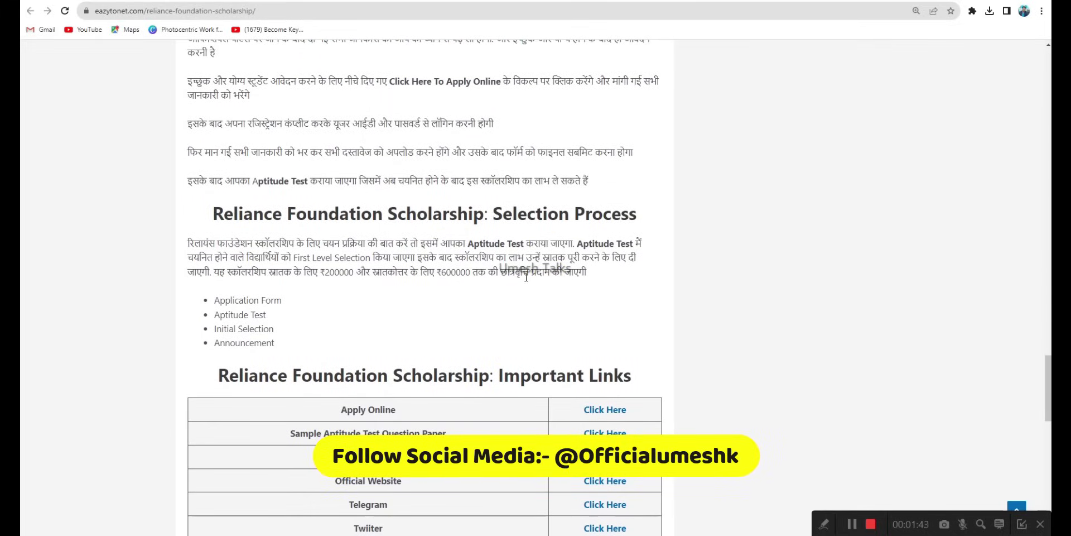
{"action": "scroll", "coordinate": [524, 282], "scroll_direction": "down", "scroll_amount": 2}
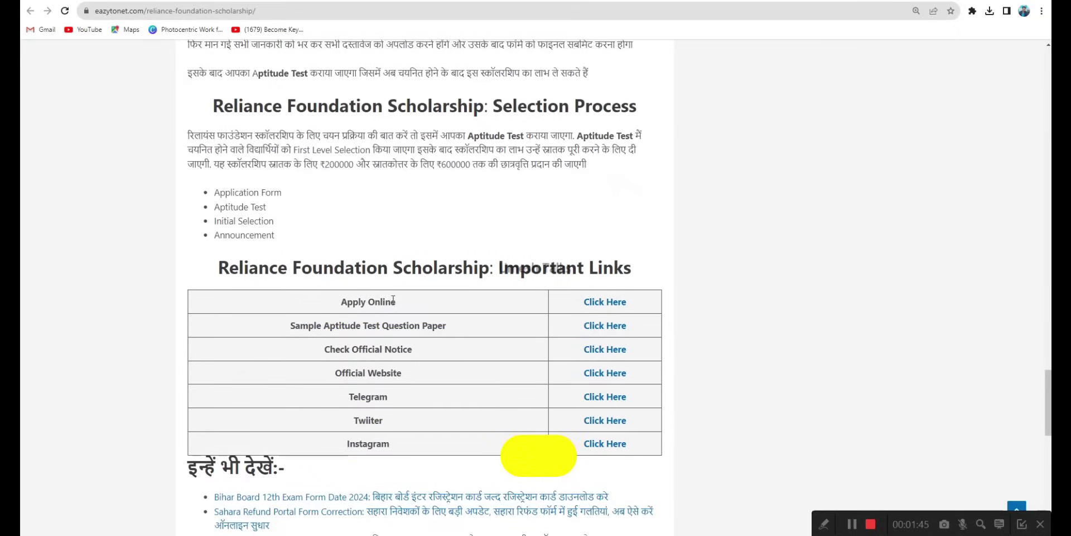
{"action": "left_click", "coordinate": [596, 305]}
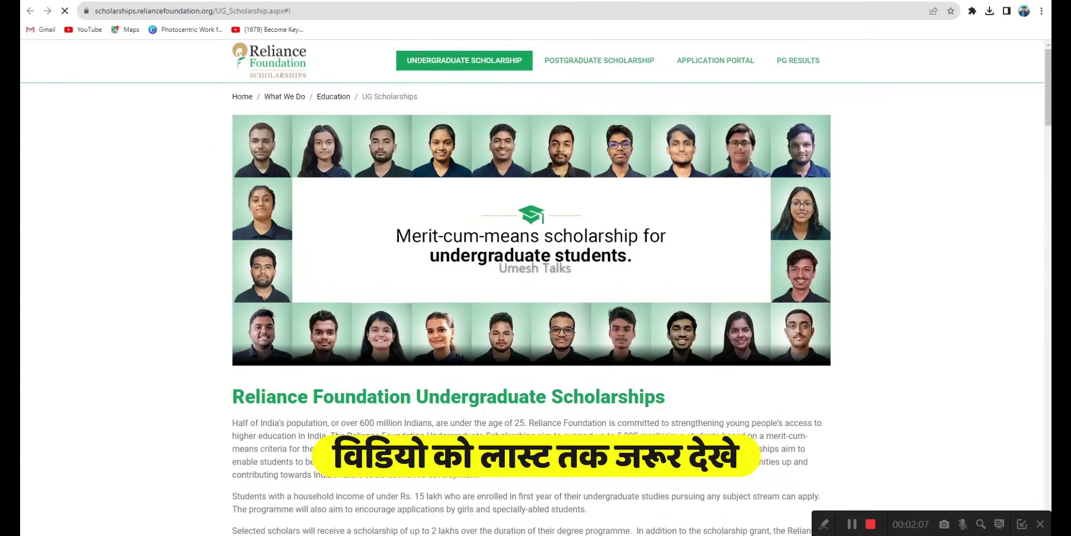
Read the Reliance Foundation Undergraduate Scholarships introduction, highlighting the scholarship amount and the degree programme wording.
{"action": "scroll", "coordinate": [556, 431], "scroll_direction": "down", "scroll_amount": 1}
{"action": "scroll", "coordinate": [556, 430], "scroll_direction": "down", "scroll_amount": 3}
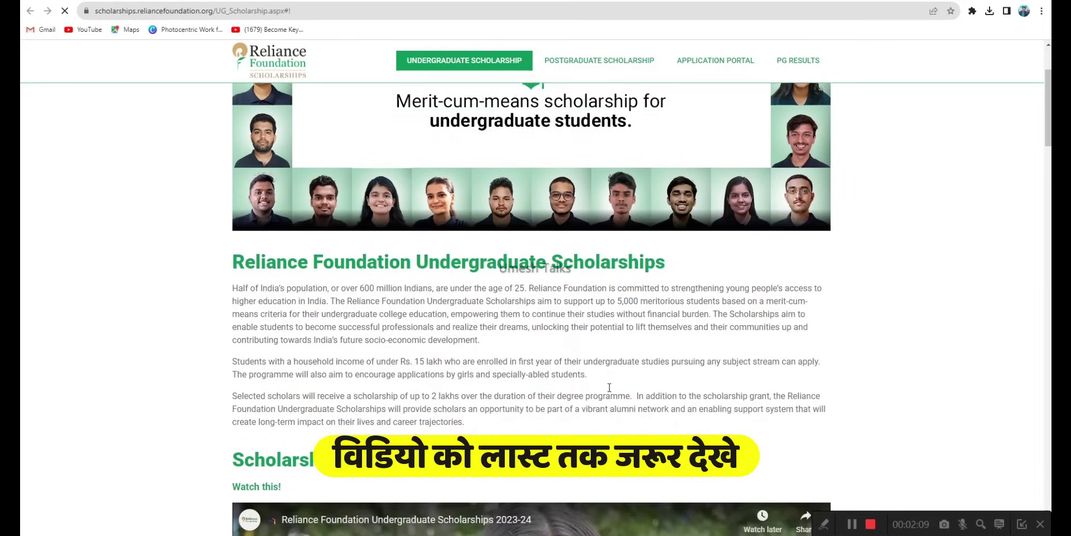
{"action": "scroll", "coordinate": [644, 350], "scroll_direction": "down", "scroll_amount": 2}
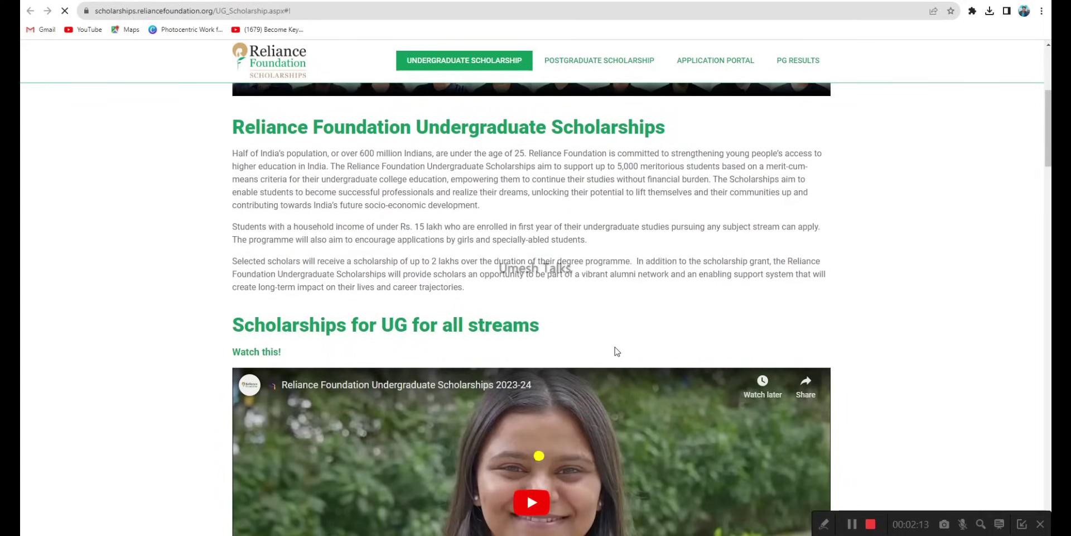
{"action": "left_click_drag", "start_coordinate": [430, 261], "coordinate": [457, 261]}
{"action": "left_click_drag", "start_coordinate": [560, 261], "coordinate": [632, 263]}
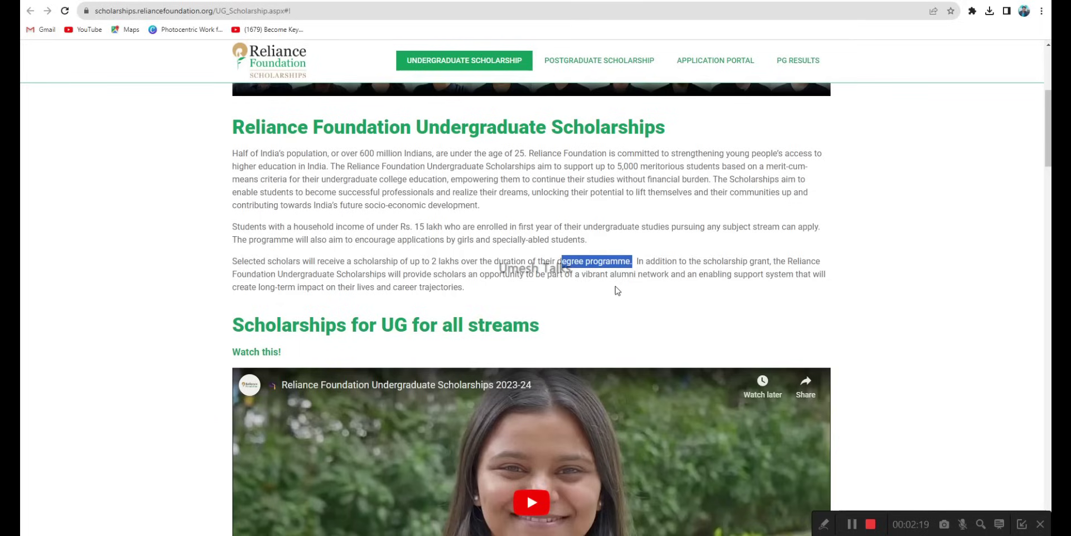
{"action": "left_click_drag", "start_coordinate": [431, 261], "coordinate": [464, 260]}
{"action": "left_click", "coordinate": [521, 261]}
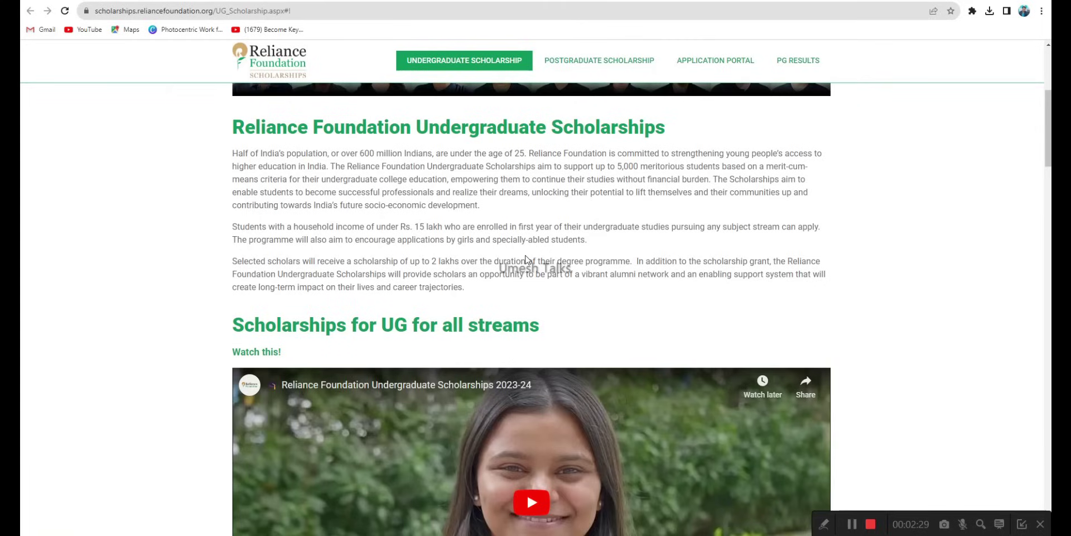
Examine the scholarship features, values and Application and Selection Process stages, highlighting the wording on how many scholars are announced.
{"action": "scroll", "coordinate": [528, 262], "scroll_direction": "down", "scroll_amount": 5}
{"action": "scroll", "coordinate": [527, 291], "scroll_direction": "down", "scroll_amount": 8}
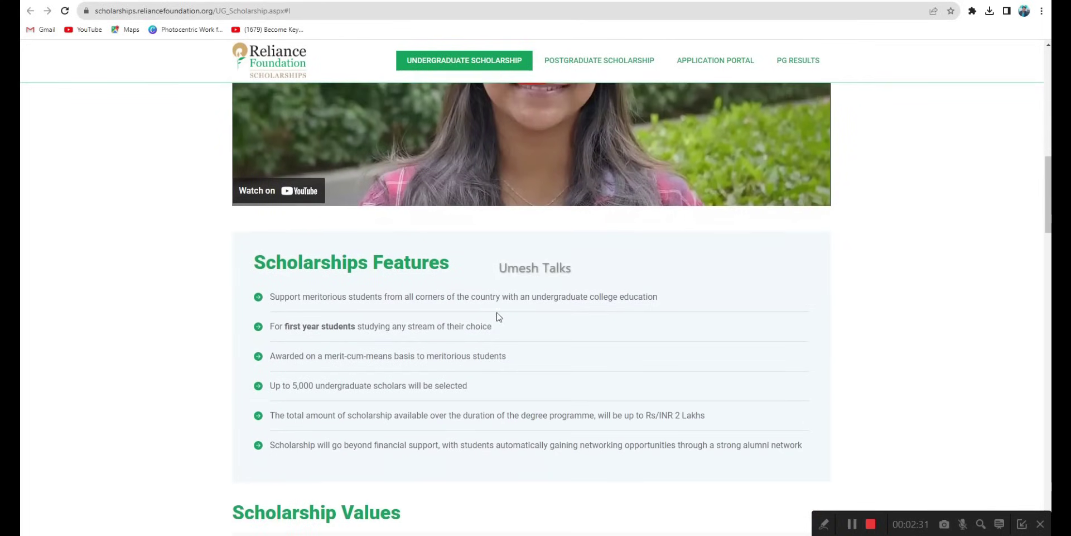
{"action": "scroll", "coordinate": [481, 321], "scroll_direction": "down", "scroll_amount": 8}
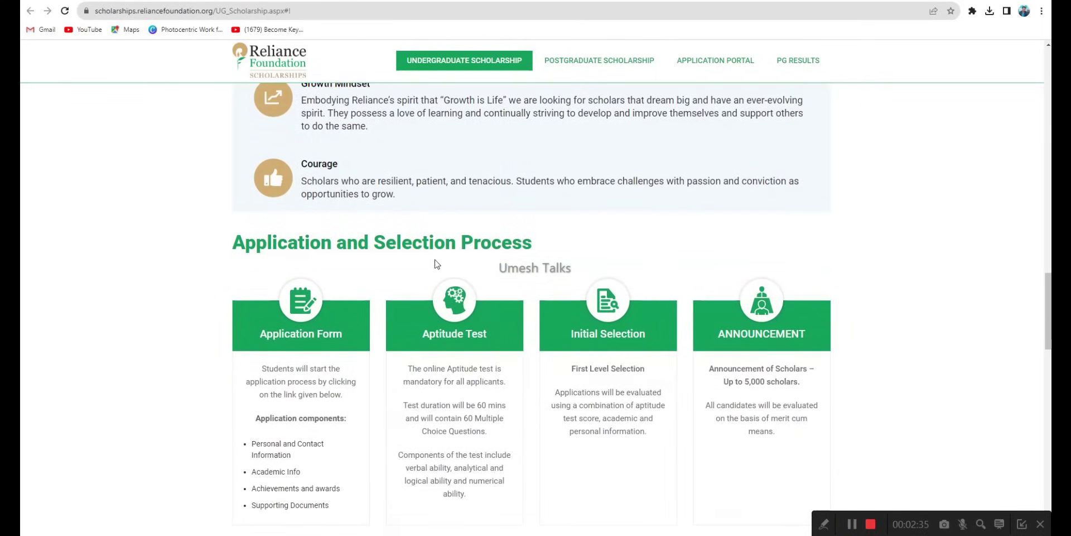
{"action": "scroll", "coordinate": [538, 249], "scroll_direction": "down", "scroll_amount": 1}
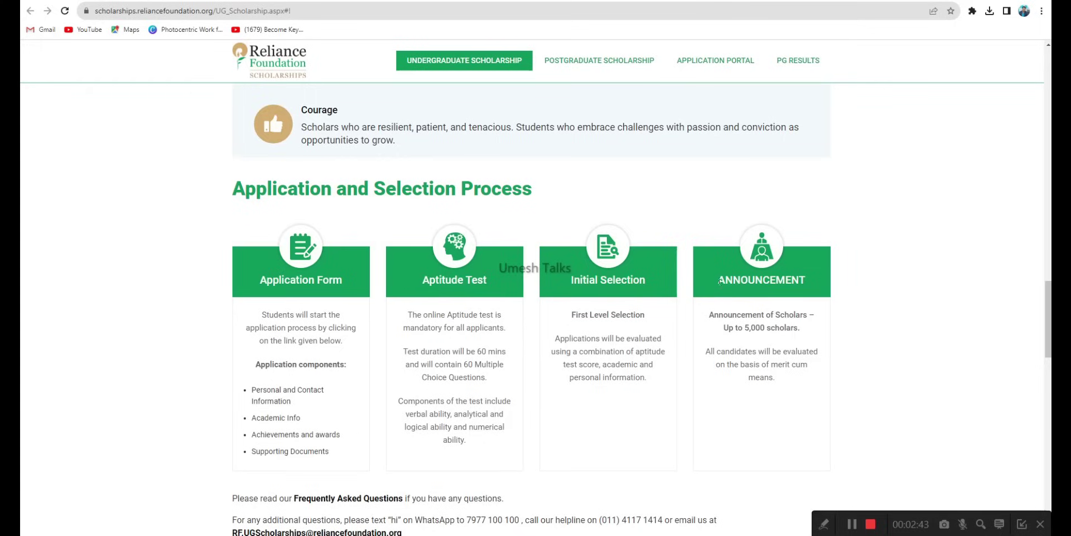
{"action": "left_click_drag", "start_coordinate": [745, 327], "coordinate": [806, 331]}
{"action": "left_click", "coordinate": [810, 333]}
Open the sample Aptitude Test question paper, look through its first two pages and return to the undergraduate scholarship page.
{"action": "scroll", "coordinate": [636, 381], "scroll_direction": "down", "scroll_amount": 1}
{"action": "scroll", "coordinate": [550, 390], "scroll_direction": "down", "scroll_amount": 1}
{"action": "scroll", "coordinate": [550, 390], "scroll_direction": "down", "scroll_amount": 1}
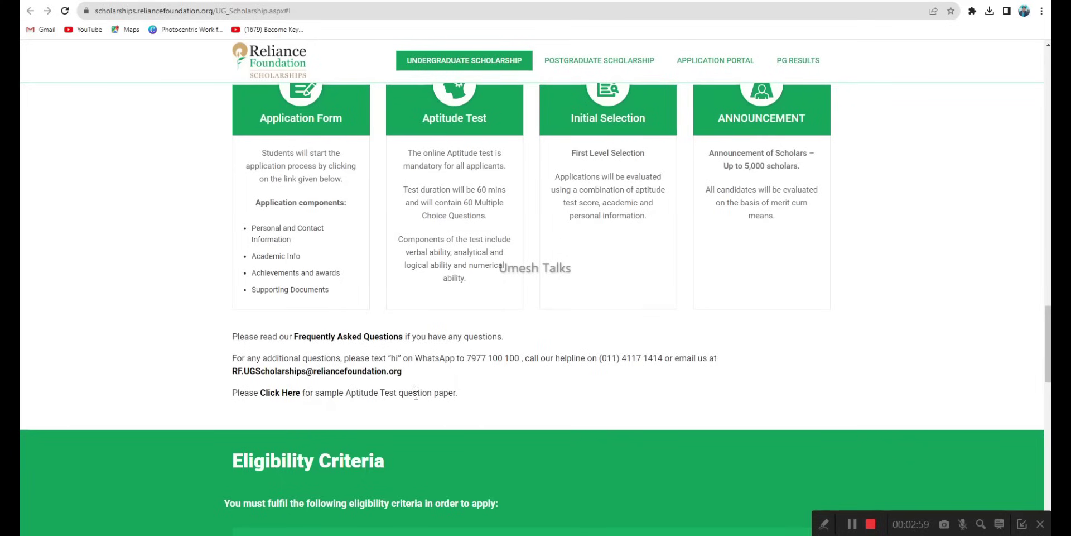
{"action": "left_click", "coordinate": [280, 393]}
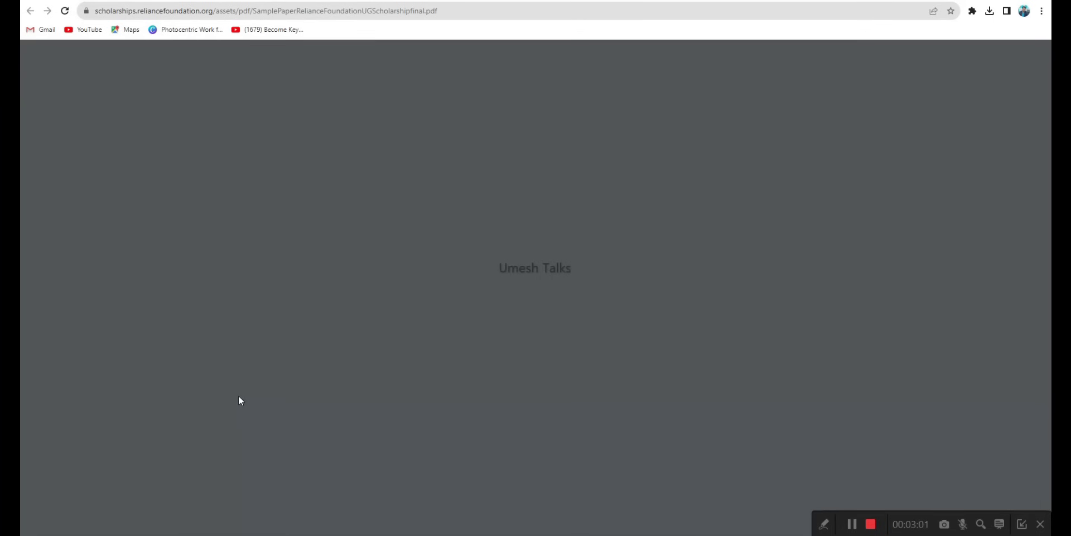
{"action": "scroll", "coordinate": [488, 334], "scroll_direction": "down", "scroll_amount": 5}
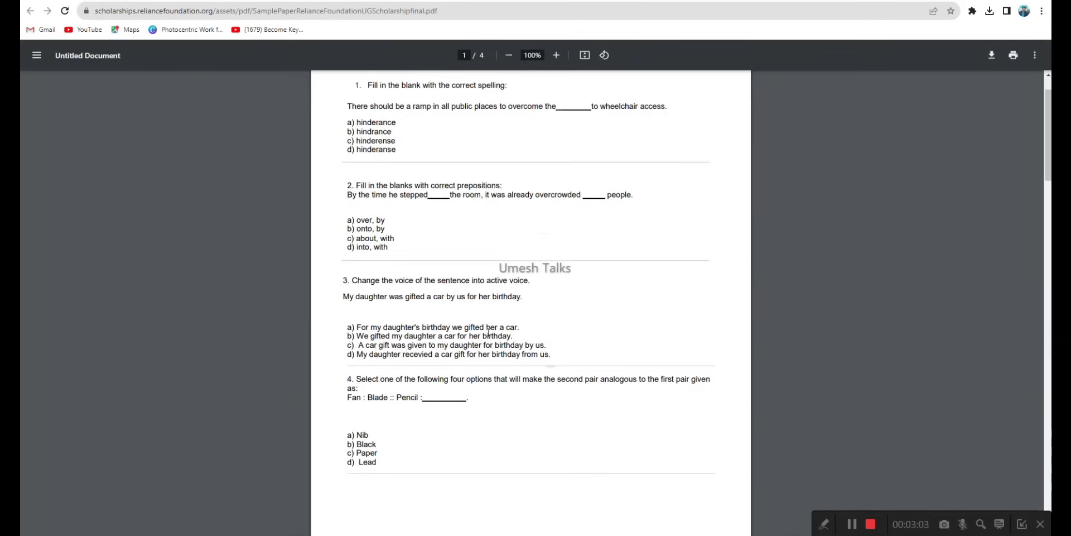
{"action": "scroll", "coordinate": [488, 351], "scroll_direction": "down", "scroll_amount": 3}
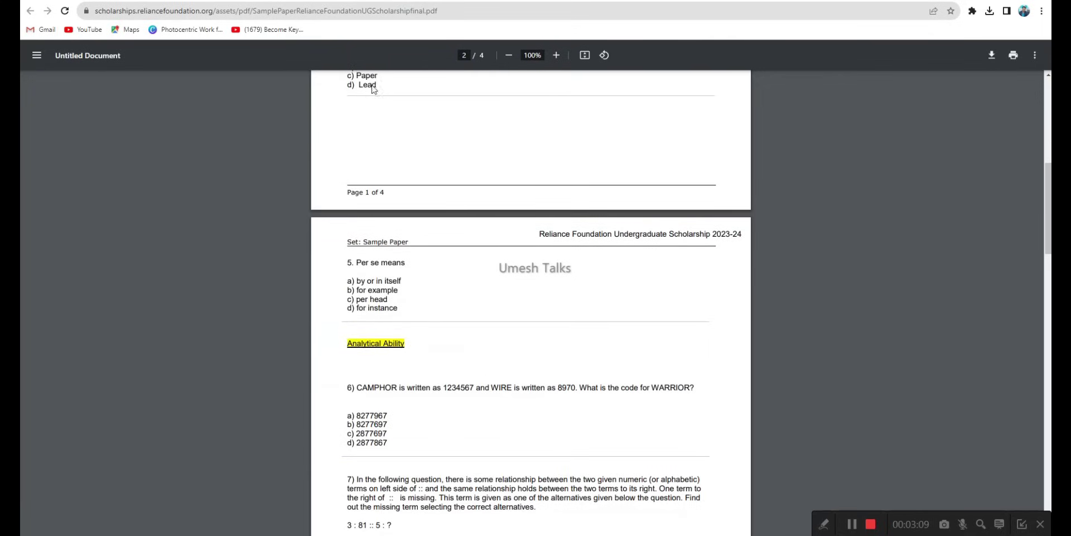
{"action": "key", "text": "alt+Left"}
Examine the Eligibility Criteria and the list of ineligible students down to the apply link, highlighting the citizenship, Class 12 and first-year conditions.
{"action": "scroll", "coordinate": [471, 360], "scroll_direction": "down", "scroll_amount": 3}
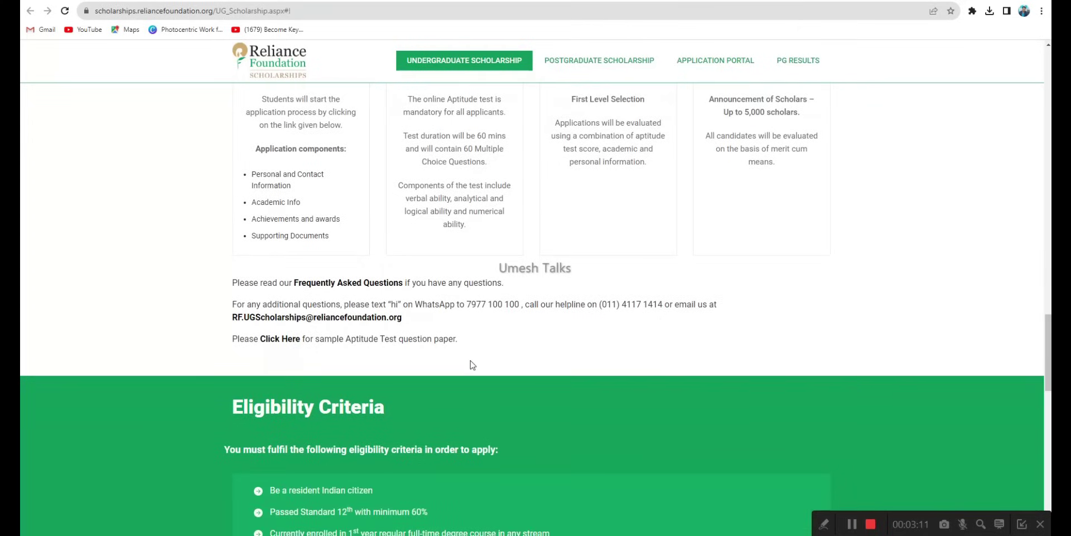
{"action": "scroll", "coordinate": [506, 340], "scroll_direction": "down", "scroll_amount": 2}
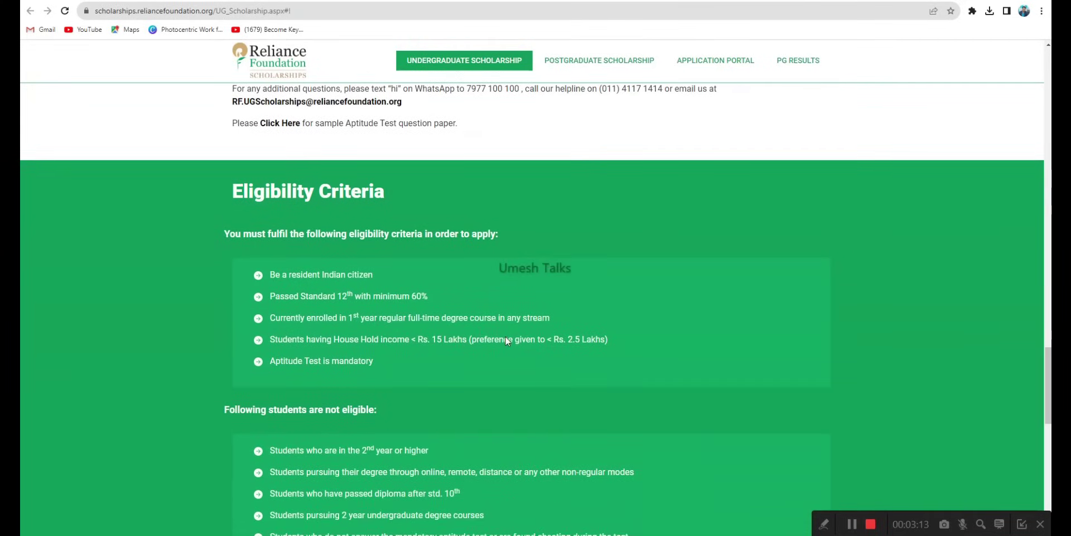
{"action": "left_click_drag", "start_coordinate": [326, 275], "coordinate": [429, 296]}
{"action": "left_click", "coordinate": [468, 292]}
{"action": "left_click_drag", "start_coordinate": [345, 317], "coordinate": [448, 317]}
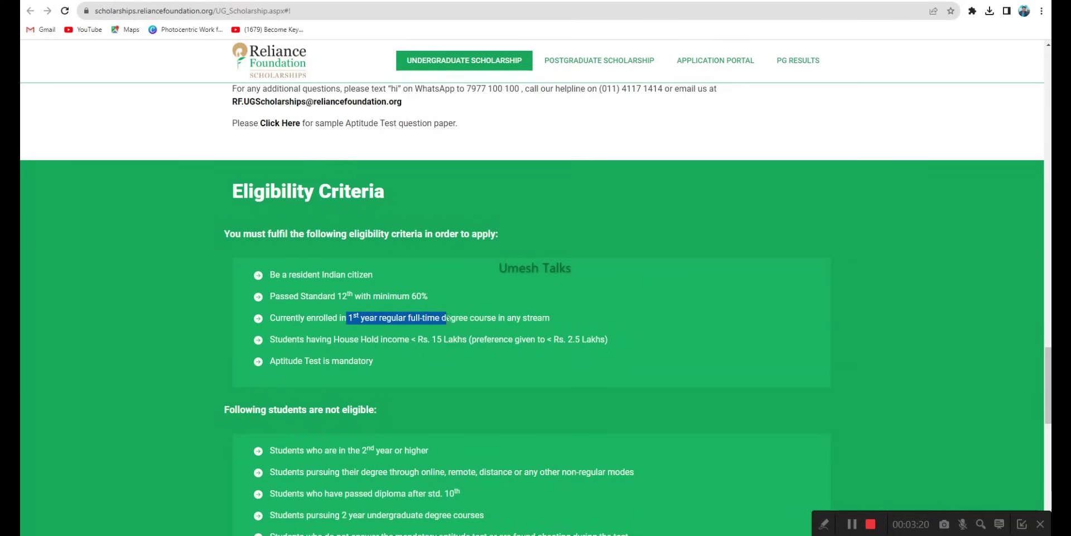
{"action": "left_click", "coordinate": [562, 316]}
{"action": "scroll", "coordinate": [573, 316], "scroll_direction": "down", "scroll_amount": 1}
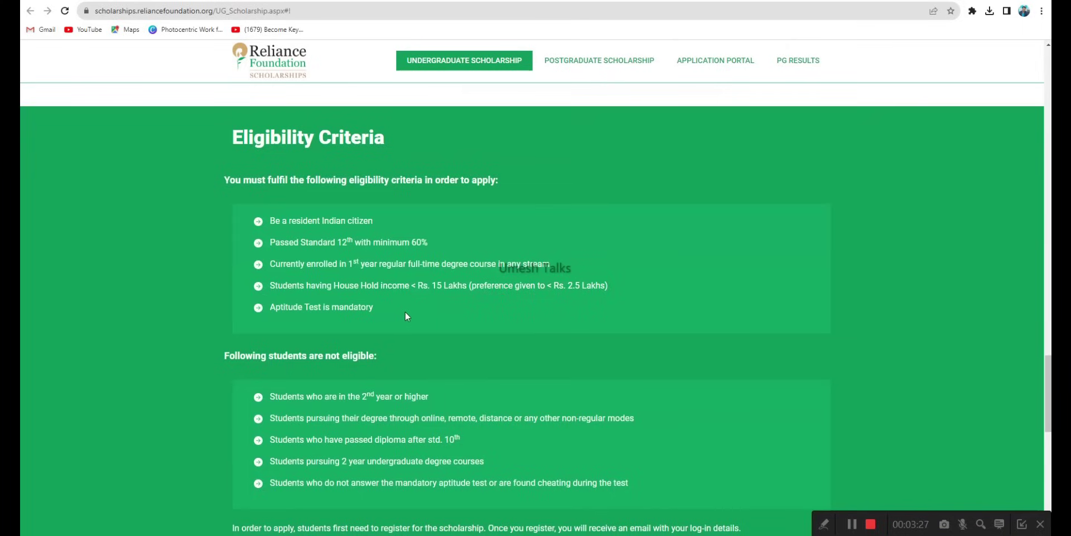
{"action": "scroll", "coordinate": [421, 312], "scroll_direction": "down", "scroll_amount": 3}
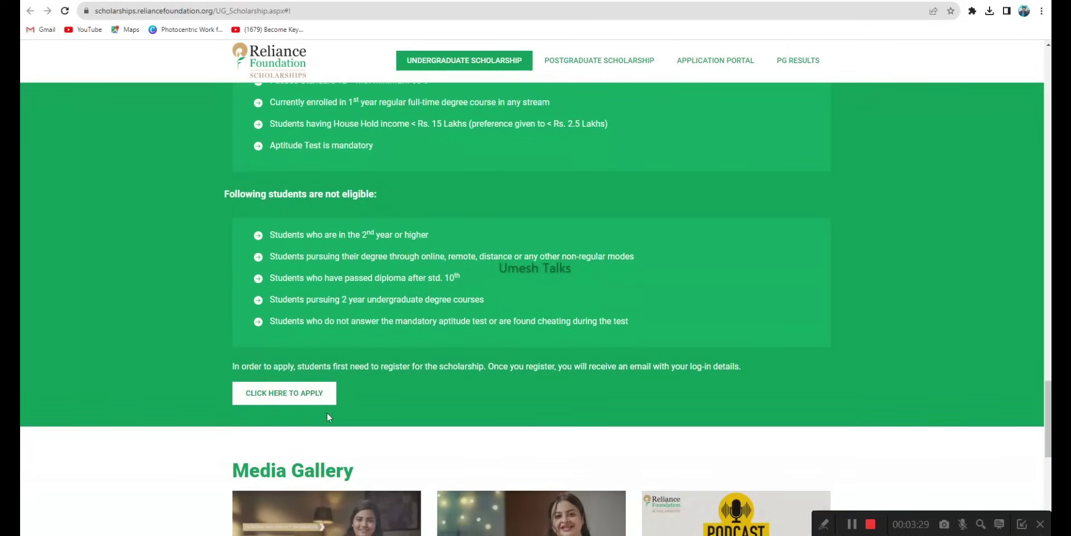
Open the scholarship registration form, accept the resident Indian citizen criterion and set the 12th standard percentage to 70.
{"action": "left_click", "coordinate": [290, 394]}
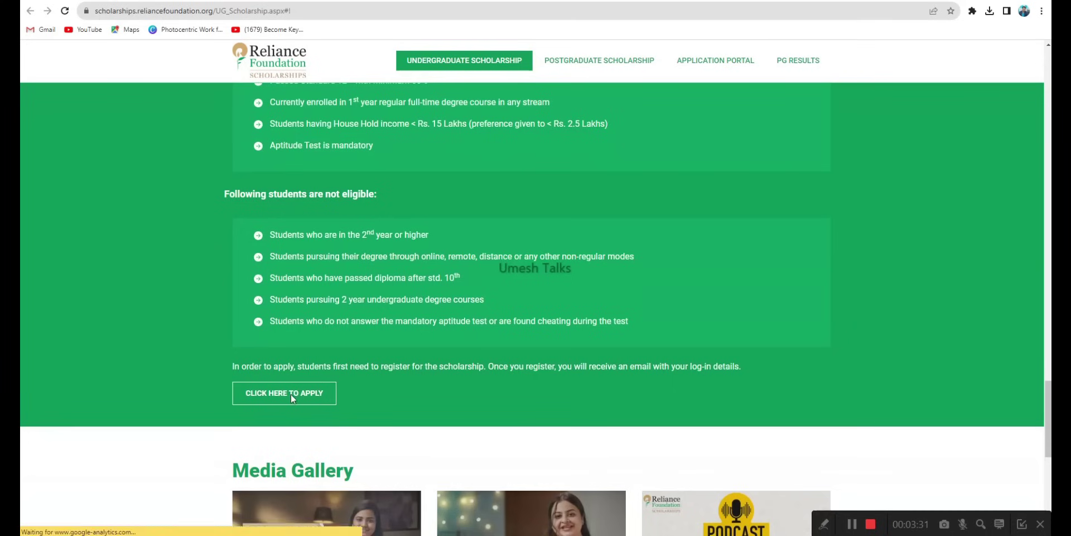
{"action": "scroll", "coordinate": [476, 393], "scroll_direction": "down", "scroll_amount": 4}
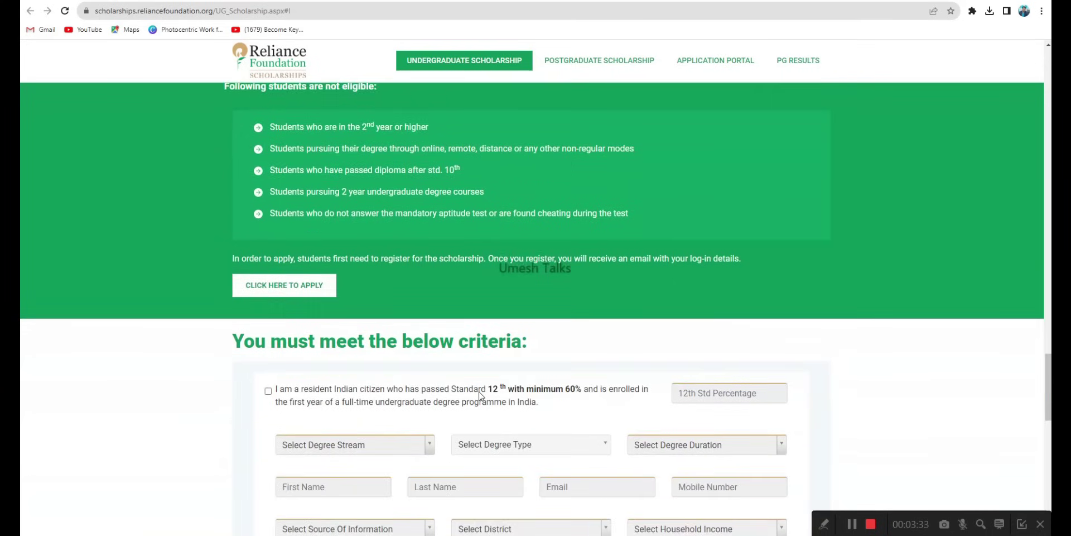
{"action": "scroll", "coordinate": [568, 296], "scroll_direction": "down", "scroll_amount": 1}
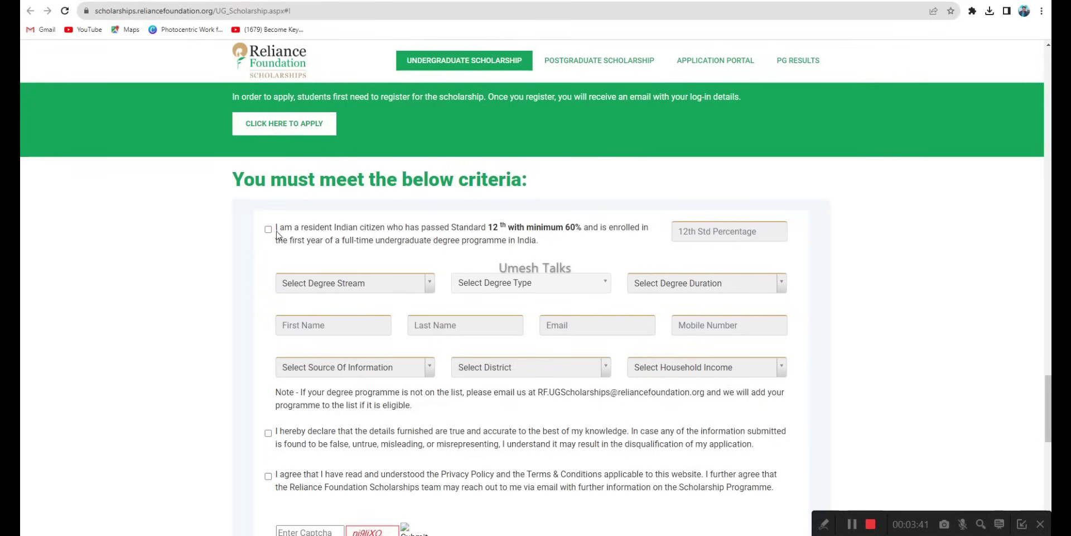
{"action": "left_click", "coordinate": [698, 231]}
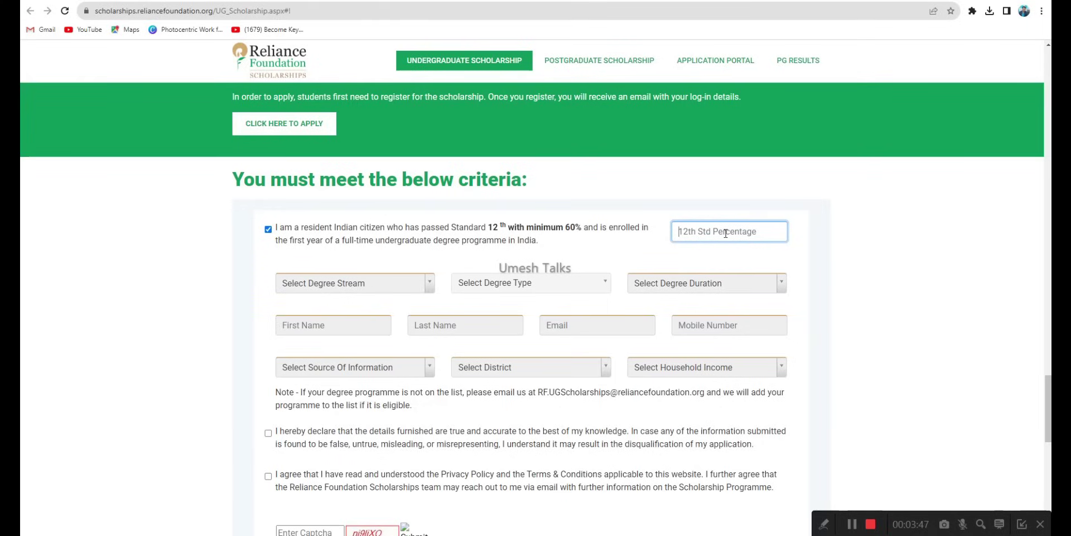
{"action": "type", "text": "70"}
Set the degree stream to Arts, the degree type to B.A.(Bachelor of Arts) and the degree duration to 4 Years.
{"action": "left_click", "coordinate": [344, 284]}
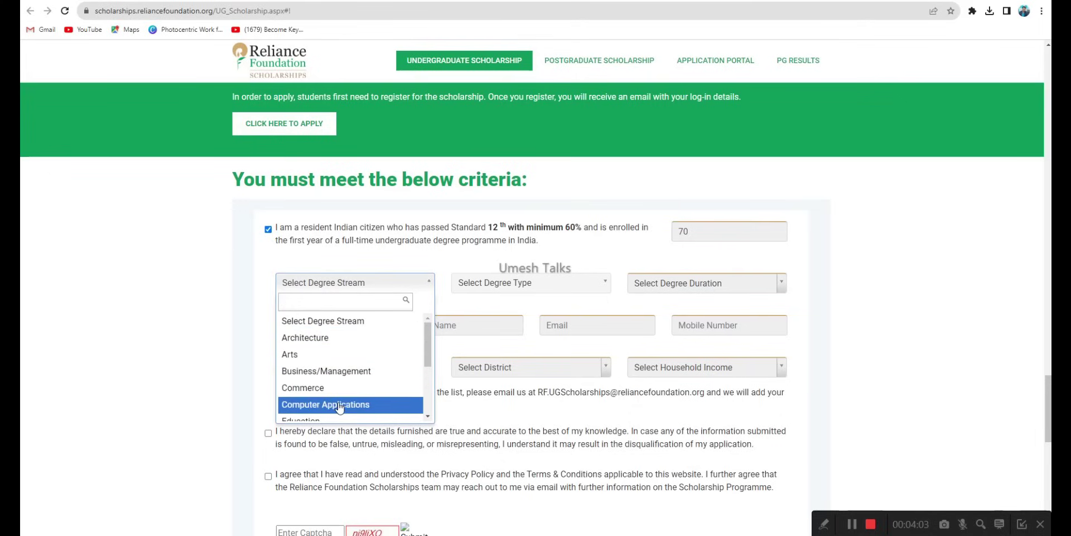
{"action": "scroll", "coordinate": [330, 378], "scroll_direction": "down", "scroll_amount": 1}
{"action": "scroll", "coordinate": [318, 391], "scroll_direction": "up", "scroll_amount": 1}
{"action": "left_click", "coordinate": [304, 352]}
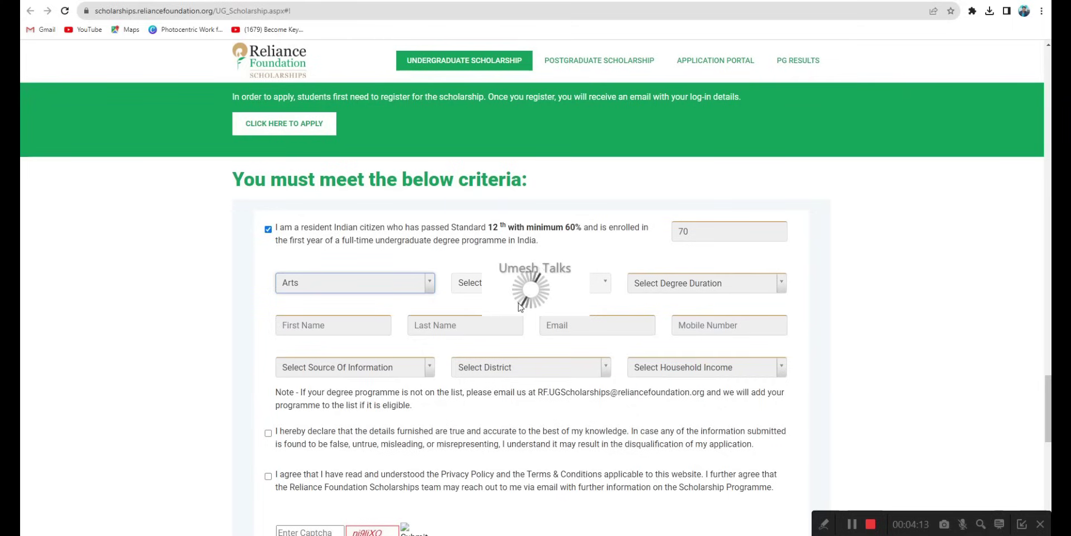
{"action": "left_click", "coordinate": [475, 292]}
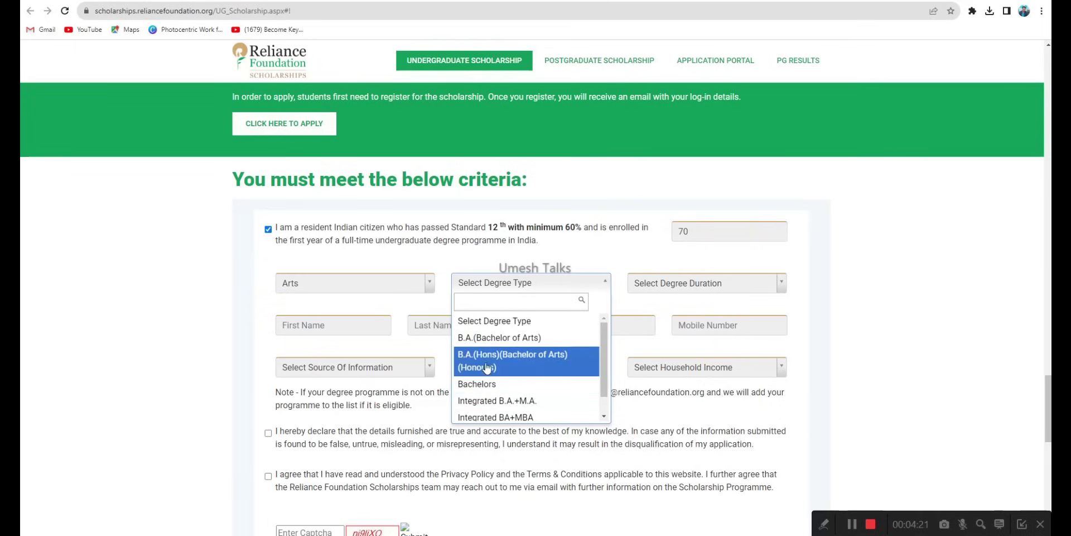
{"action": "left_click", "coordinate": [498, 338]}
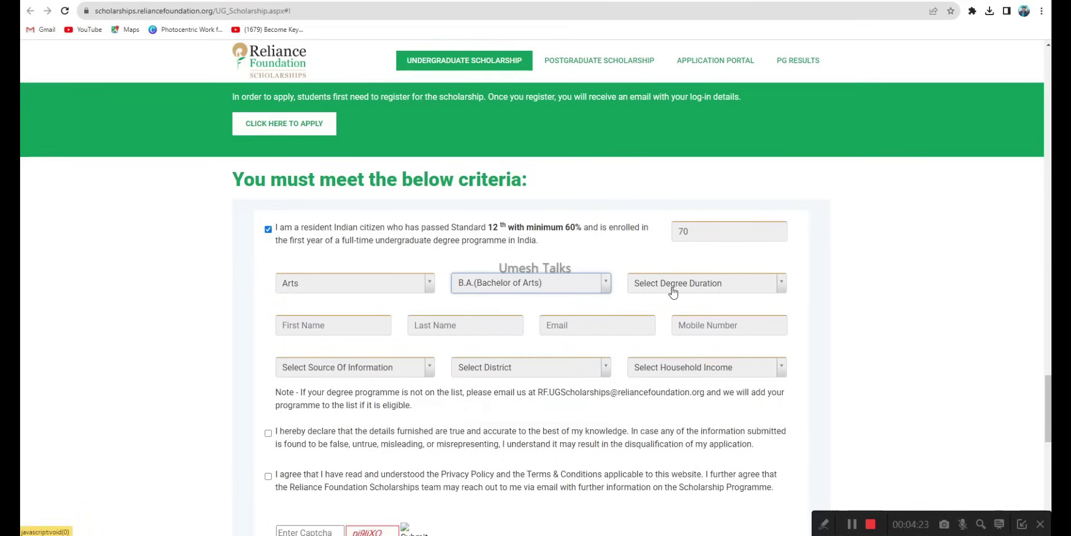
{"action": "left_click", "coordinate": [702, 289]}
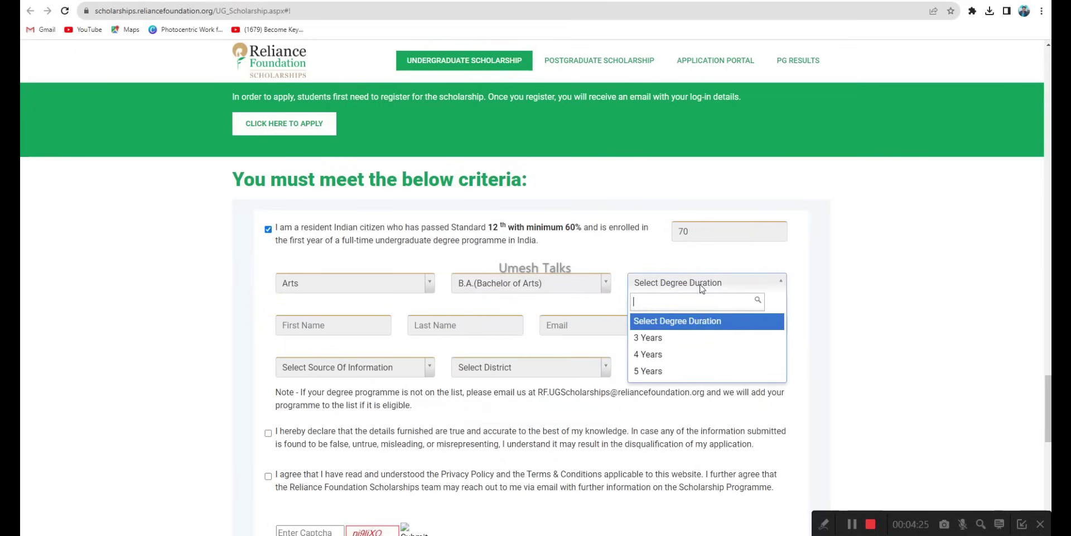
{"action": "left_click", "coordinate": [659, 354]}
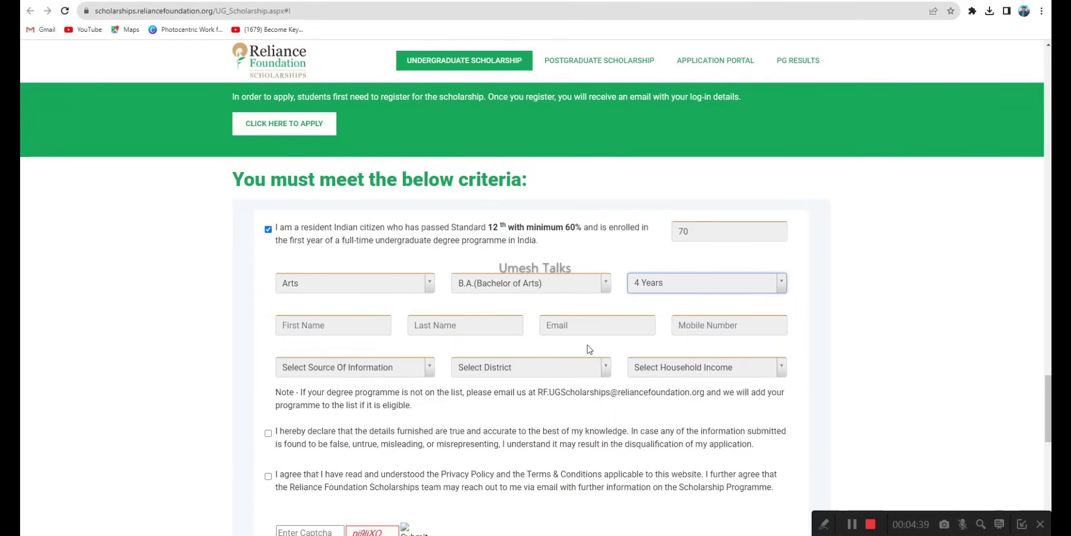
Set the source of information to YouTube Reliance Foundation in the registration form.
{"action": "scroll", "coordinate": [480, 337], "scroll_direction": "down", "scroll_amount": 1}
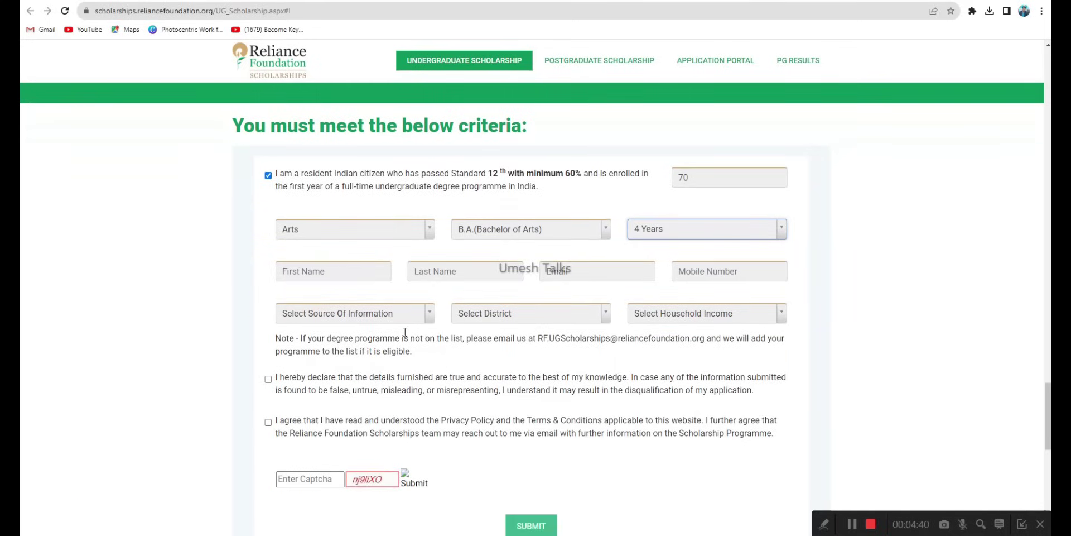
{"action": "left_click", "coordinate": [357, 317]}
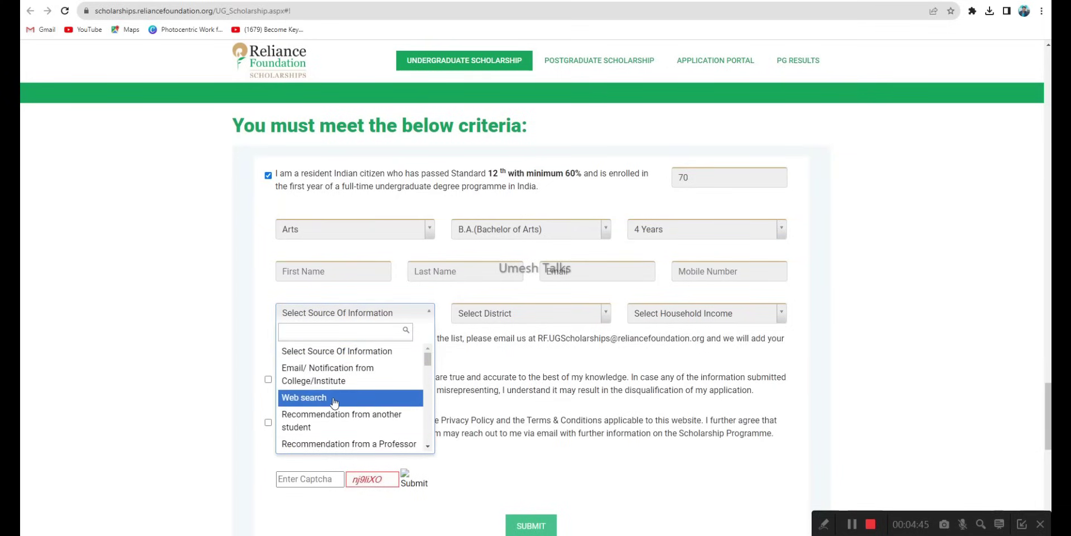
{"action": "scroll", "coordinate": [350, 419], "scroll_direction": "down", "scroll_amount": 2}
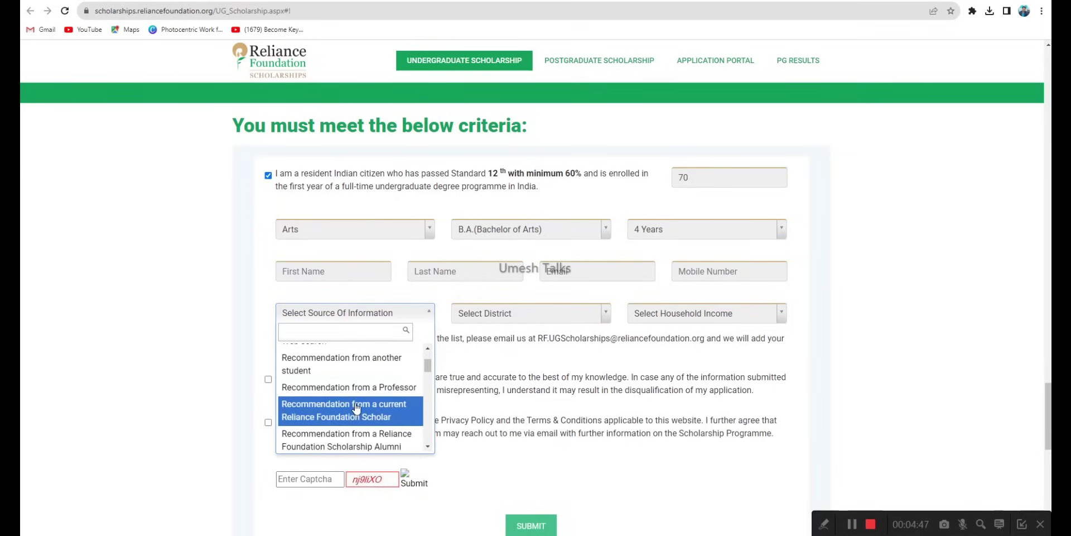
{"action": "scroll", "coordinate": [350, 418], "scroll_direction": "down", "scroll_amount": 2}
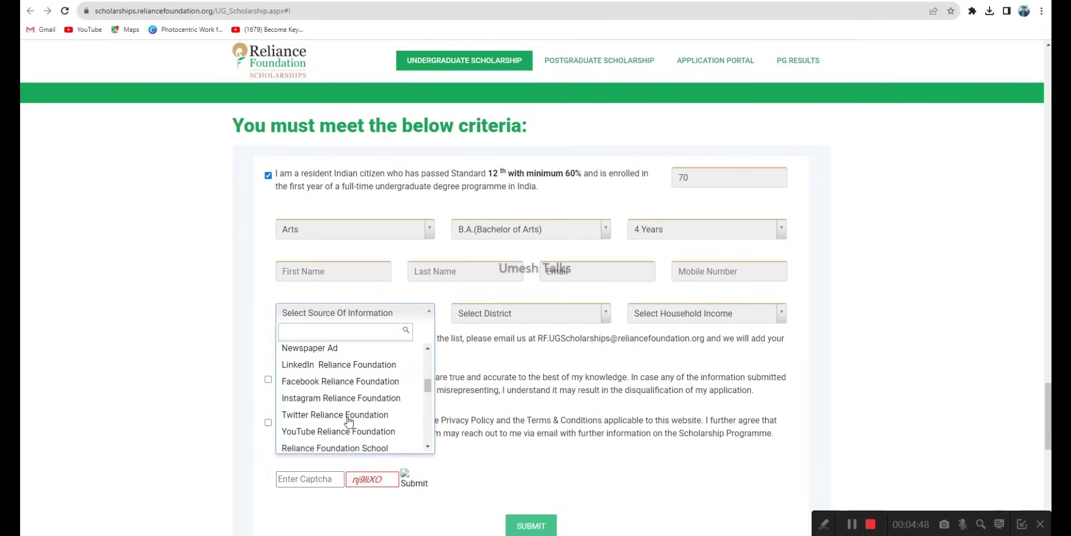
{"action": "left_click", "coordinate": [339, 381]}
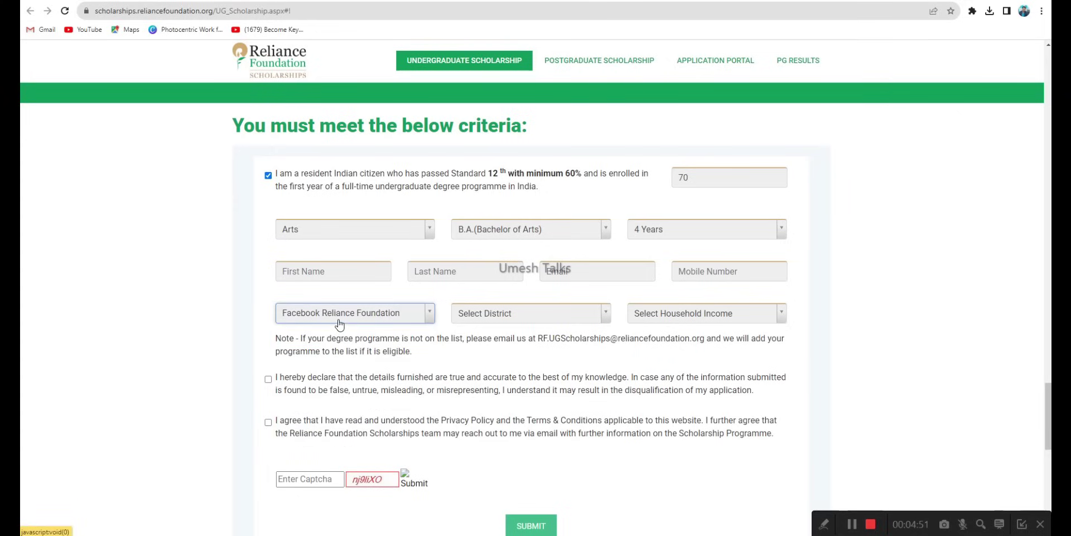
{"action": "left_click", "coordinate": [338, 313]}
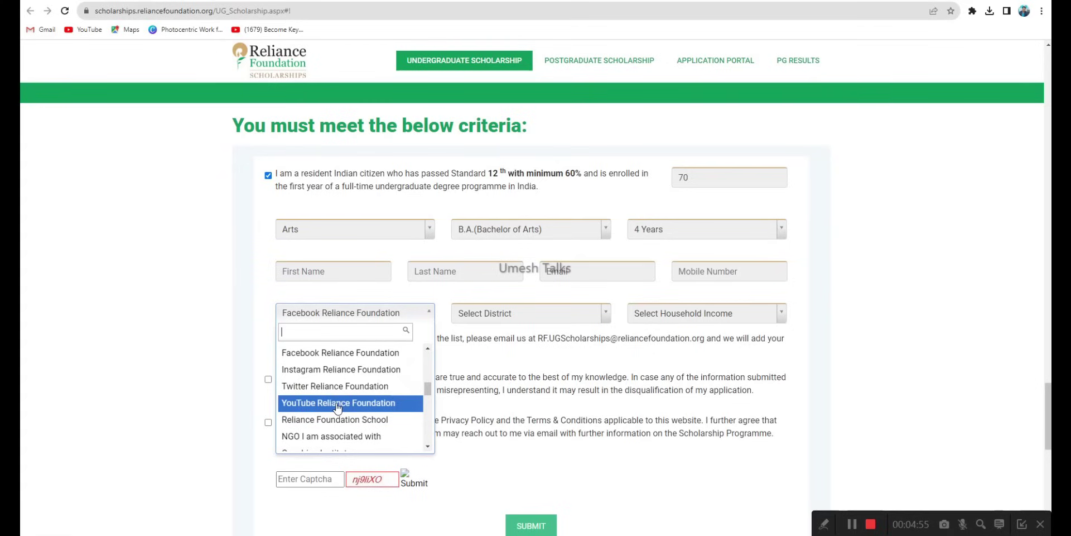
{"action": "left_click", "coordinate": [339, 404]}
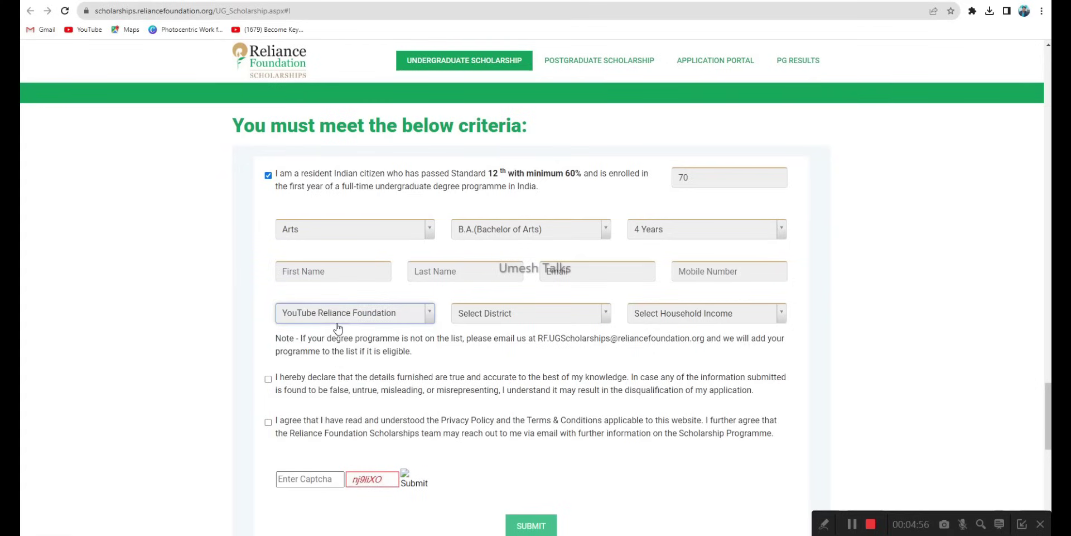
Find GOPALGANJ in the district list and select it as the applicant's district.
{"action": "left_click", "coordinate": [511, 314]}
{"action": "scroll", "coordinate": [497, 397], "scroll_direction": "down", "scroll_amount": 2}
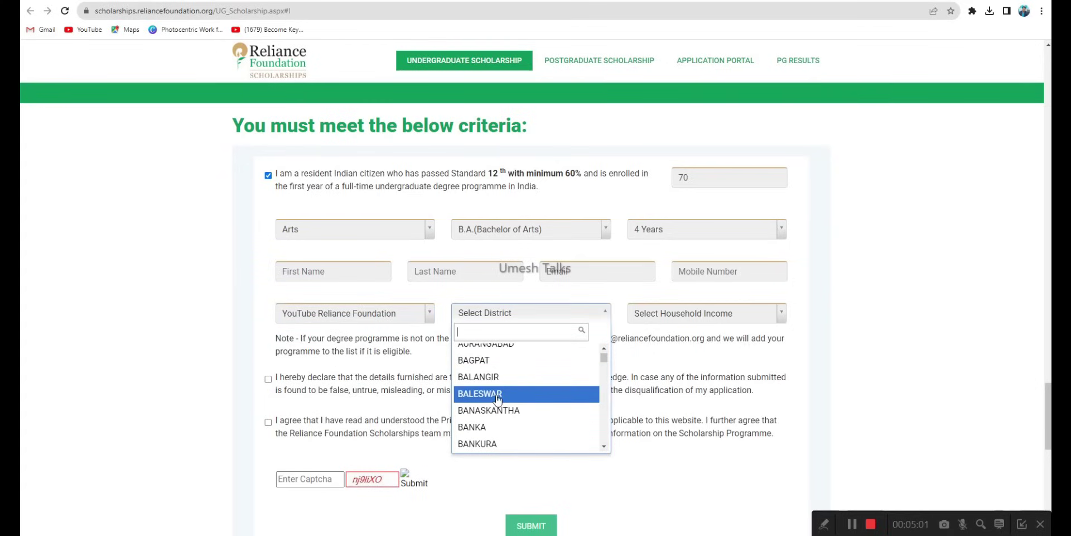
{"action": "scroll", "coordinate": [494, 398], "scroll_direction": "down", "scroll_amount": 5}
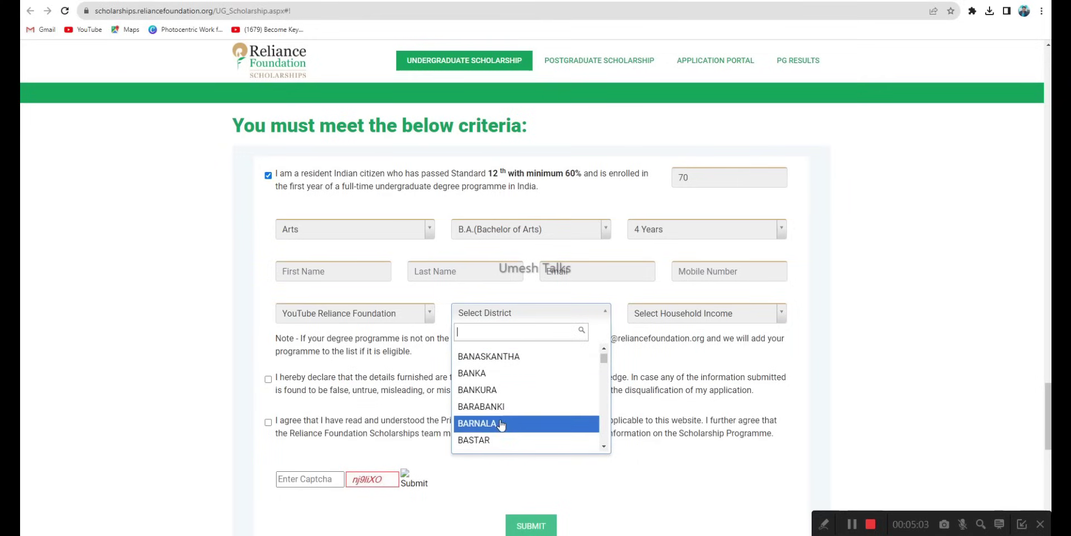
{"action": "type", "text": "gopa"}
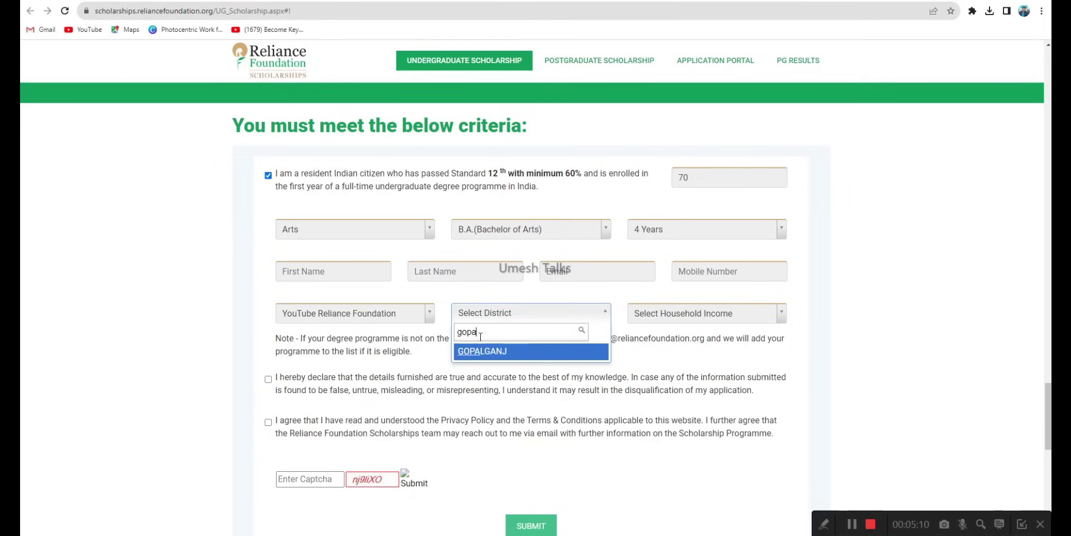
{"action": "left_click", "coordinate": [483, 352]}
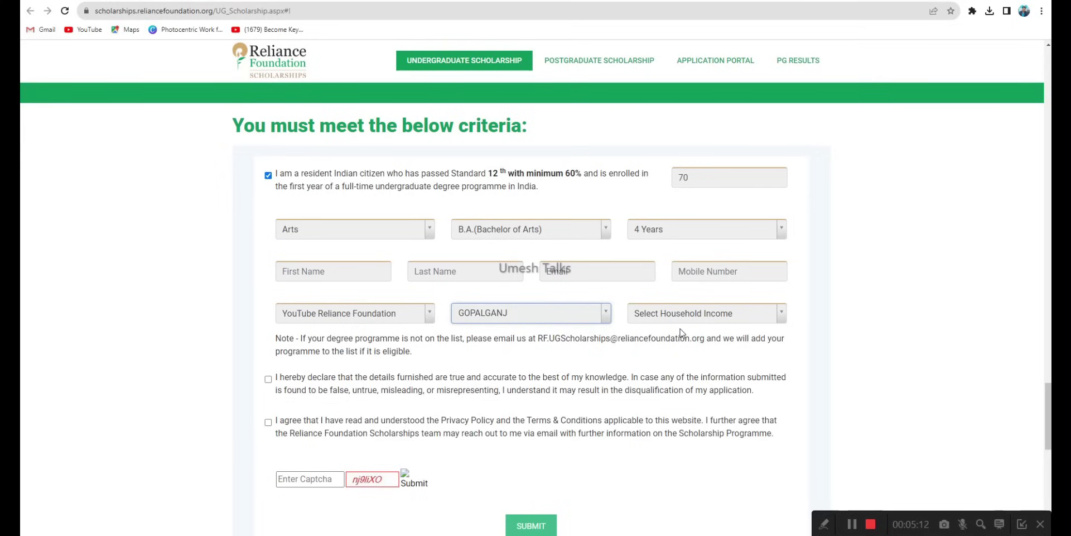
Set the household income to Less than or equal to Rs. 2,50,000 and accept the declaration that the details are true.
{"action": "left_click", "coordinate": [682, 315]}
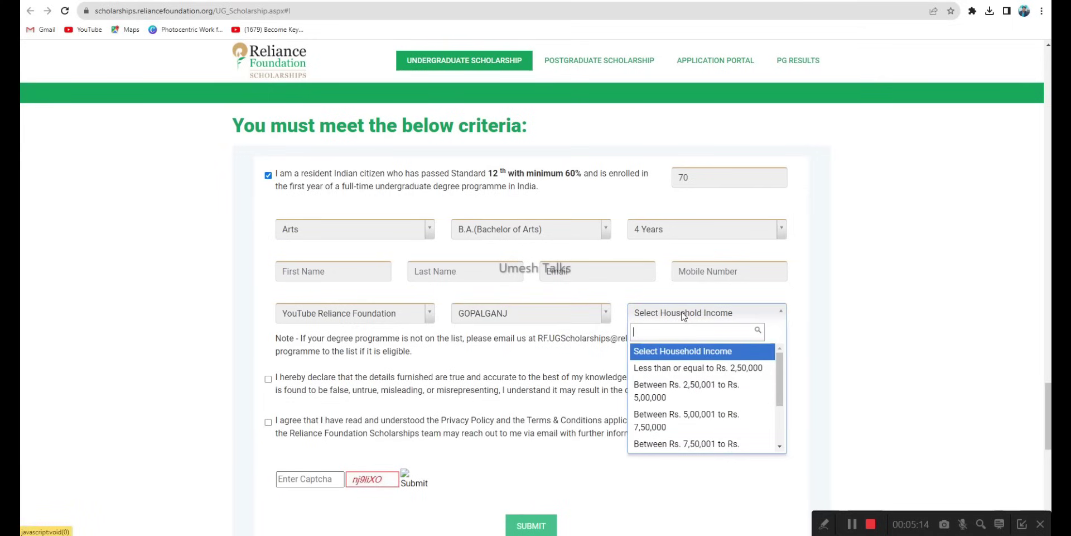
{"action": "left_click", "coordinate": [685, 369]}
{"action": "left_click", "coordinate": [268, 379]}
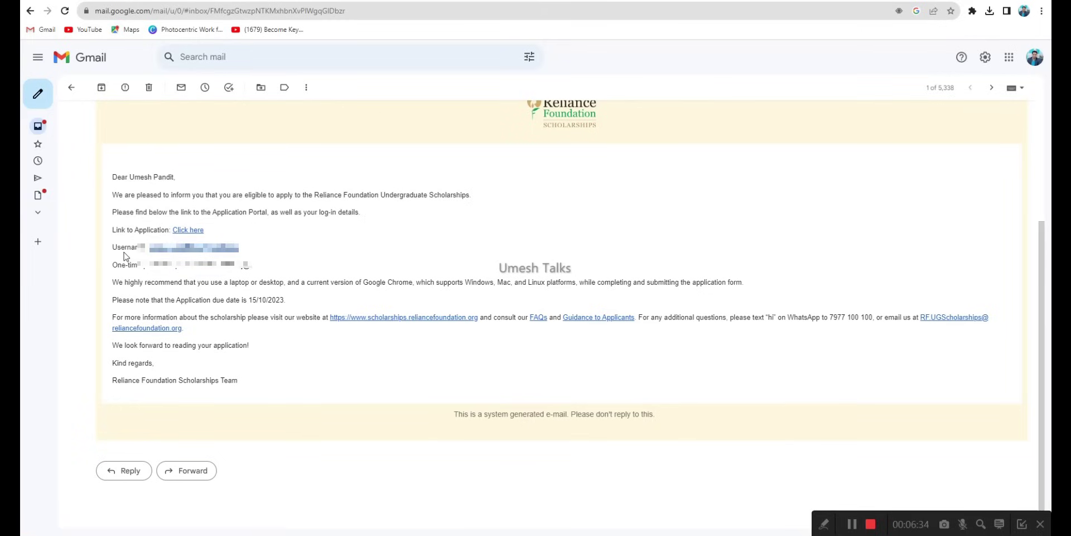
Copy the one-time password from the Reliance Foundation e-mail in Gmail and switch to the scholarship application portal.
{"action": "left_click_drag", "start_coordinate": [210, 266], "coordinate": [249, 267]}
{"action": "right_click", "coordinate": [241, 268]}
{"action": "left_click", "coordinate": [251, 275]}
{"action": "left_click", "coordinate": [581, 1]}
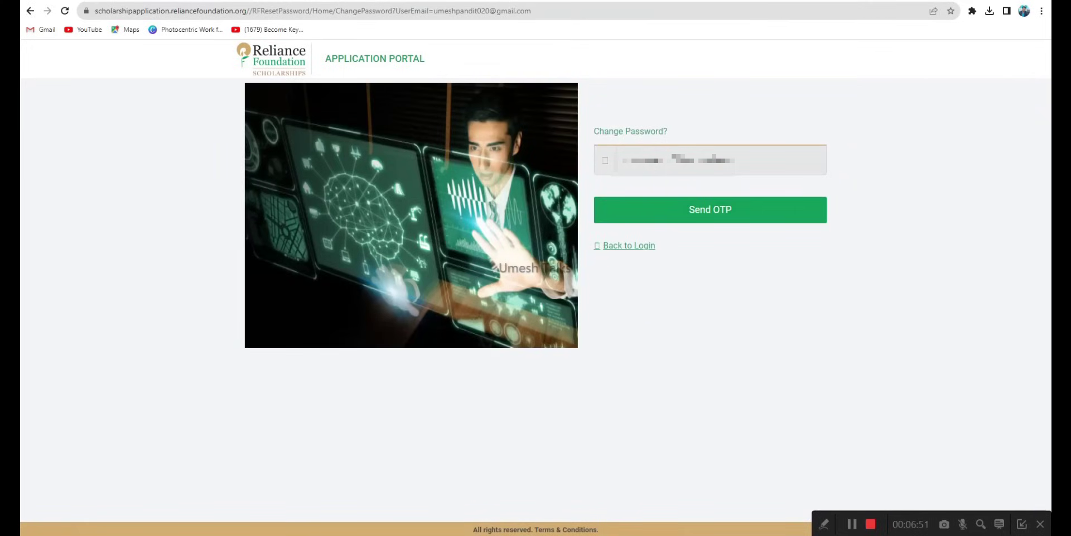
Request an OTP, submit the password change with the current password, new password and OTP, and dismiss the browser's offer to save the password.
{"action": "left_click", "coordinate": [715, 215]}
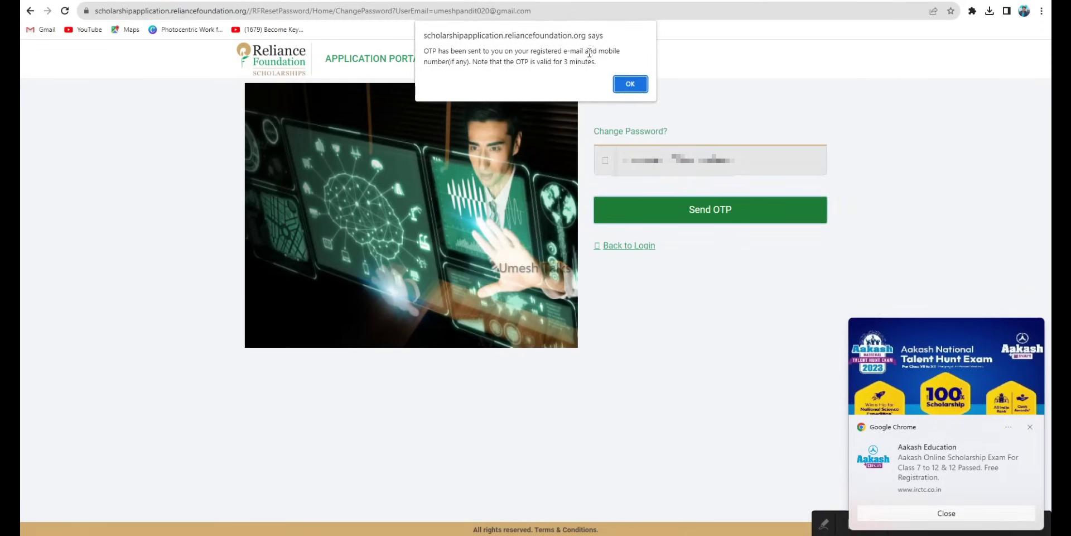
{"action": "left_click", "coordinate": [629, 85]}
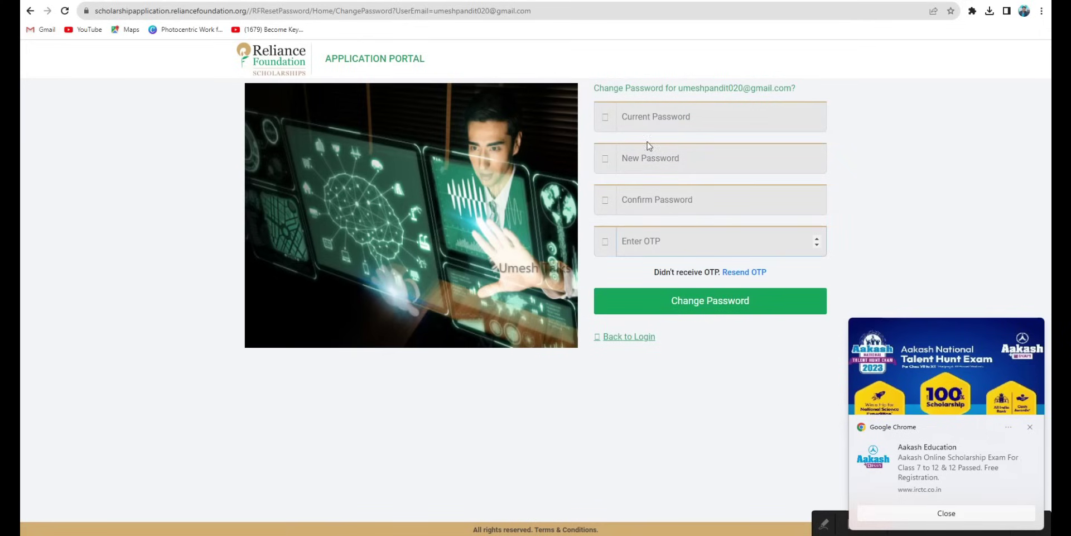
{"action": "mouse_move", "coordinate": [646, 201]}
{"action": "key", "text": "Return"}
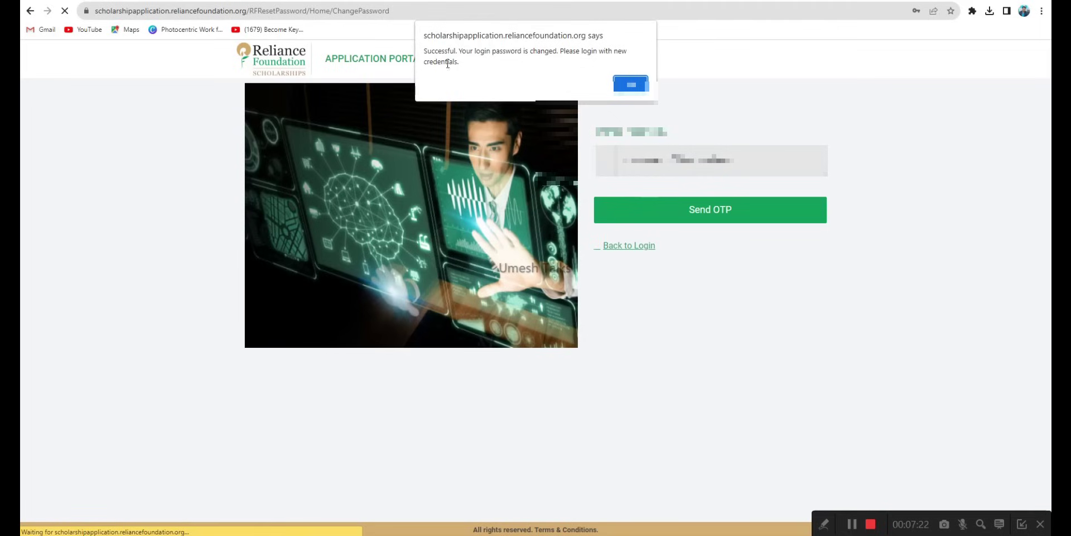
{"action": "left_click", "coordinate": [631, 85]}
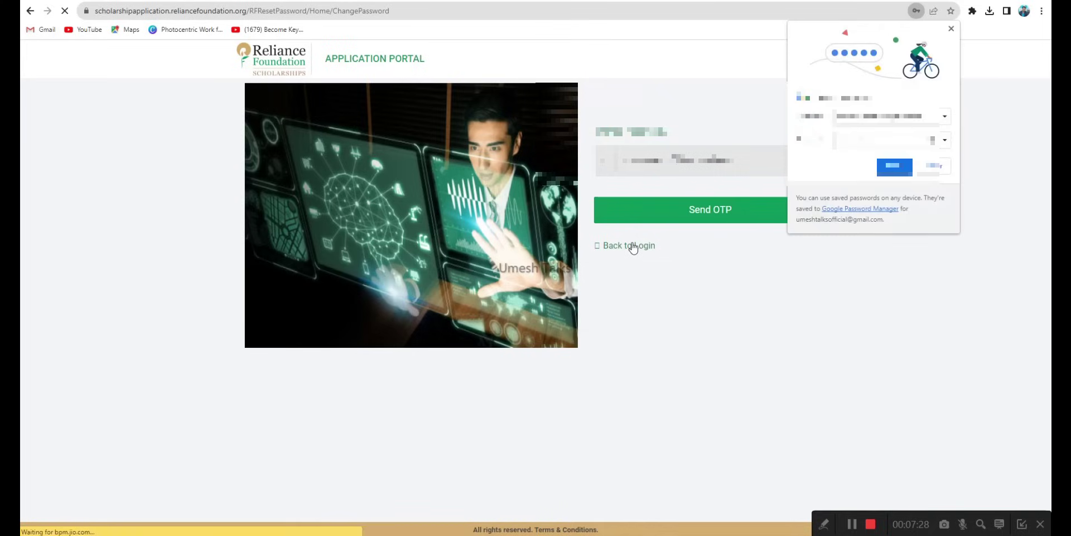
{"action": "left_click", "coordinate": [934, 168]}
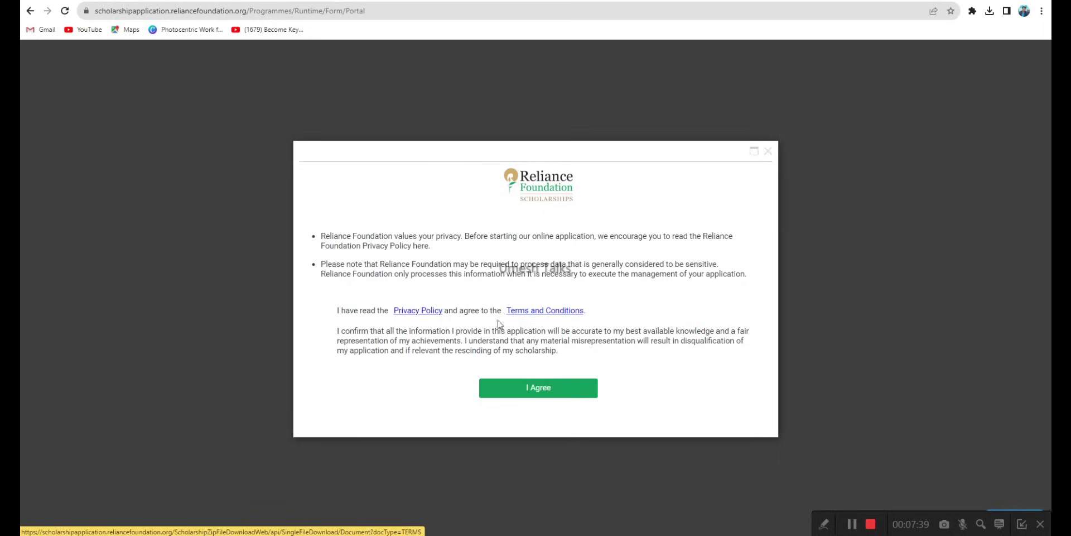
Agree to the privacy policy and terms, complete the OTP verification and continue the undergraduate scholarship application.
{"action": "left_click", "coordinate": [539, 387]}
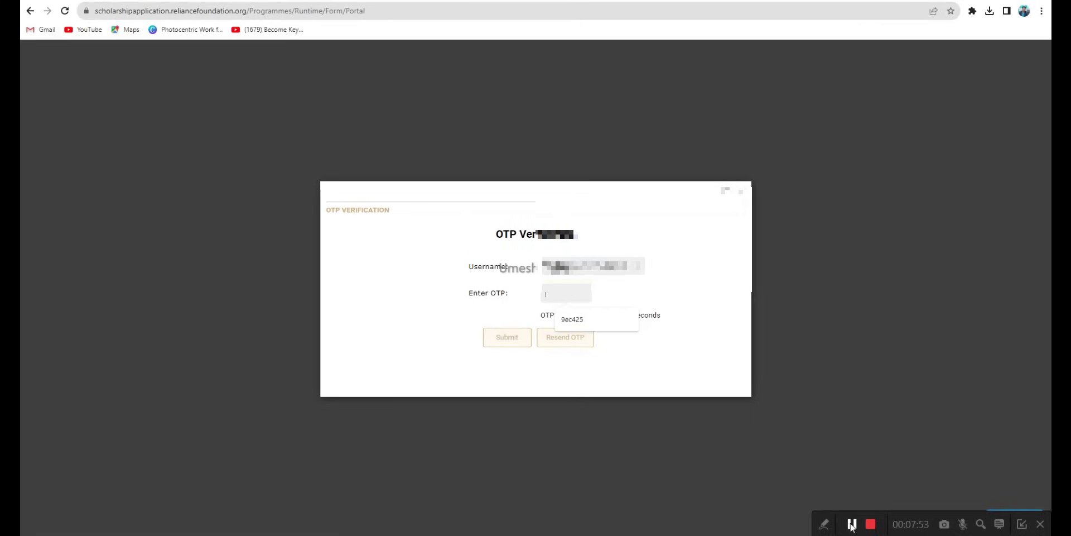
{"action": "left_click", "coordinate": [852, 524]}
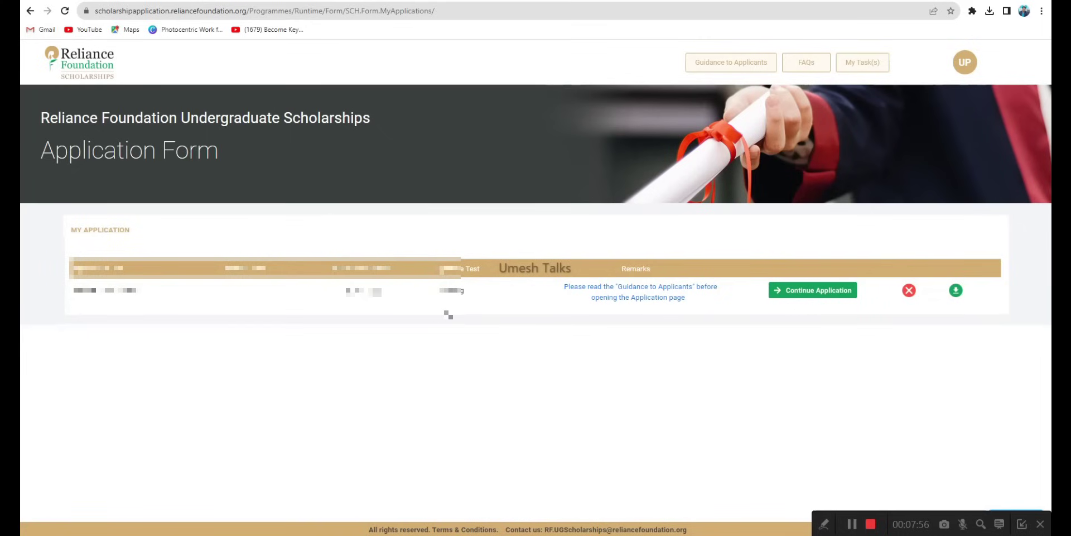
{"action": "left_click", "coordinate": [813, 291]}
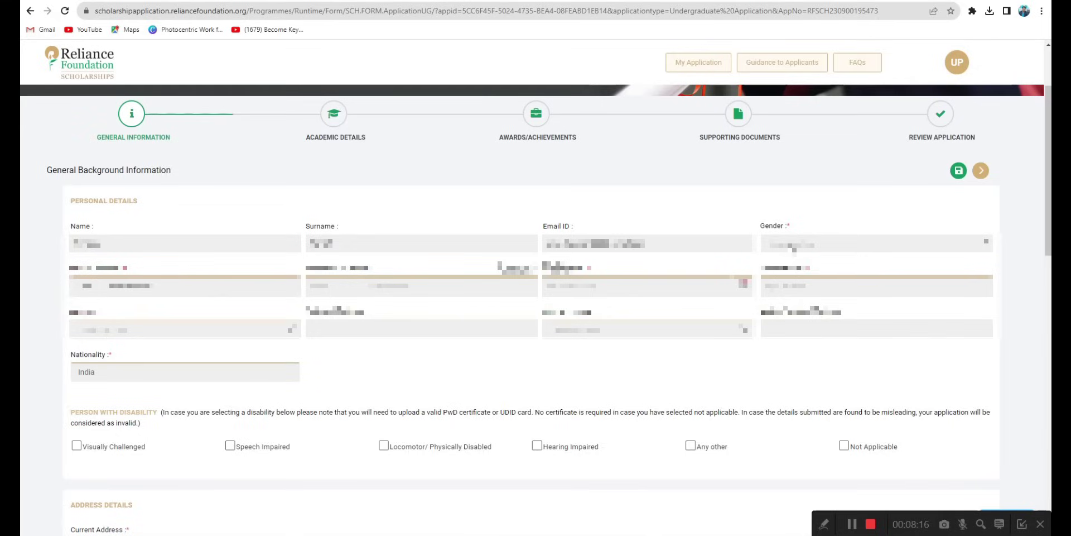
Choose the applicant's gender, religion and language in the personal details and mark the disability status as Not Applicable.
{"action": "left_click", "coordinate": [793, 246]}
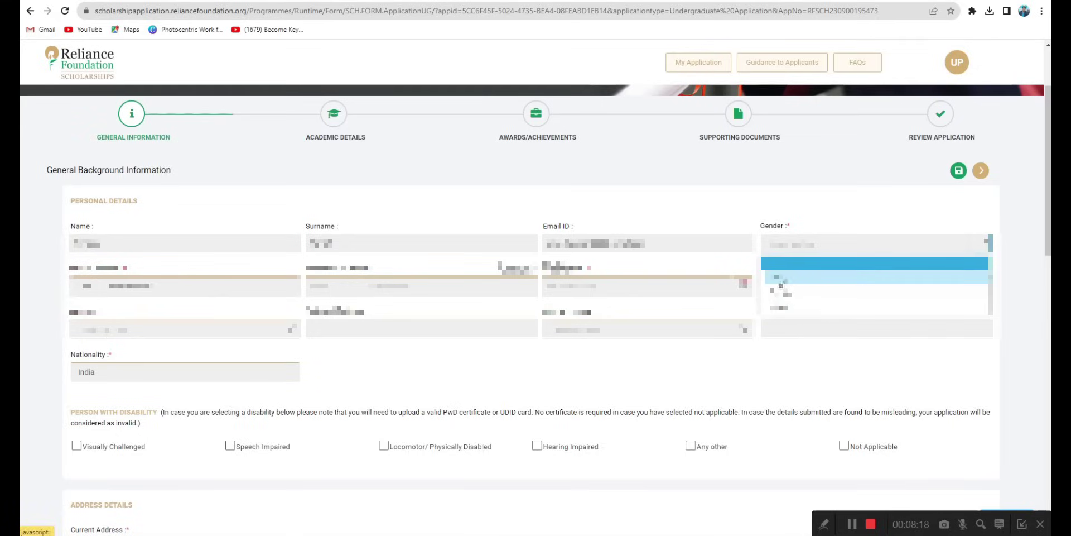
{"action": "left_click", "coordinate": [782, 278]}
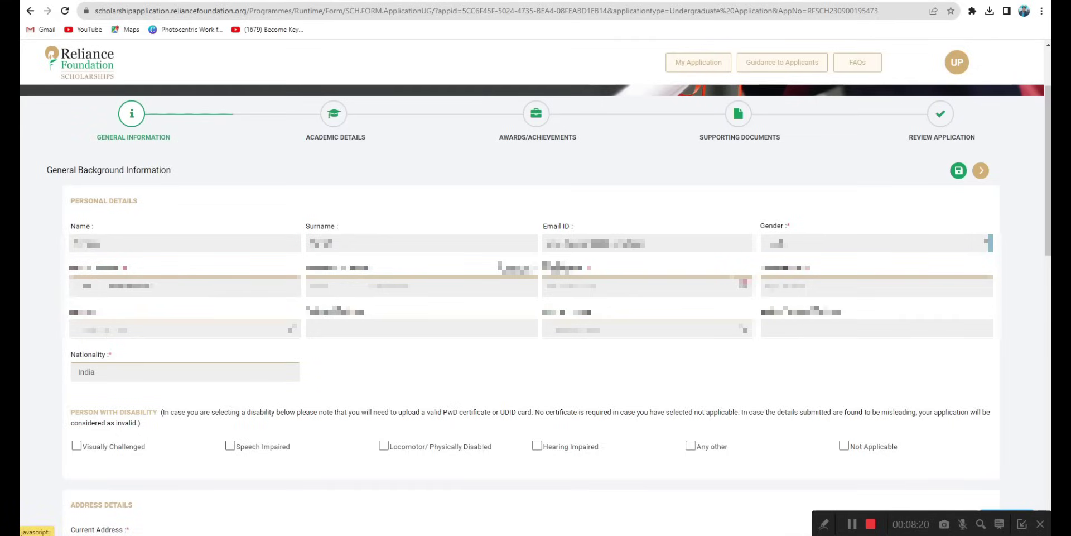
{"action": "left_click", "coordinate": [743, 283]}
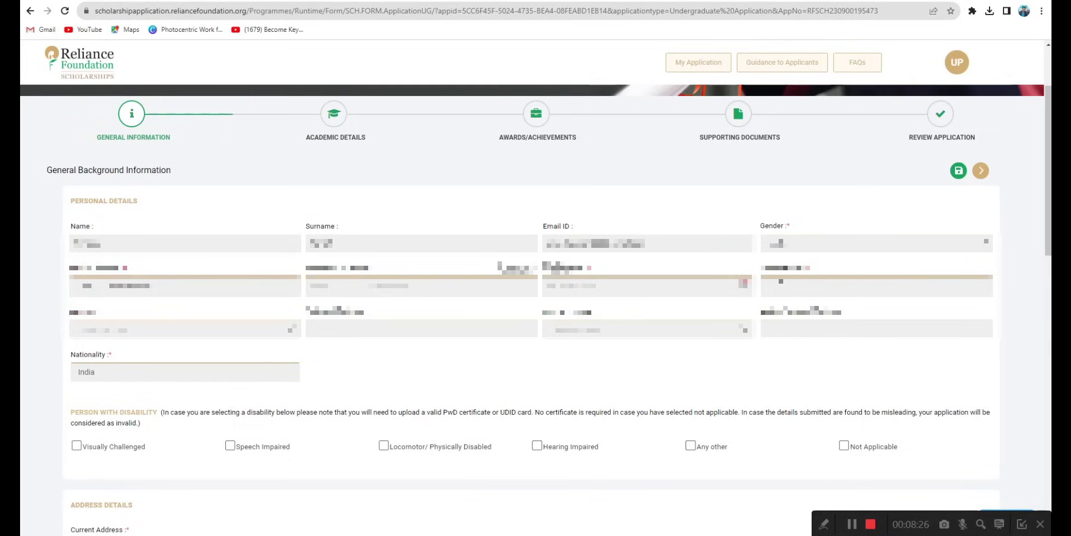
{"action": "left_click", "coordinate": [188, 330]}
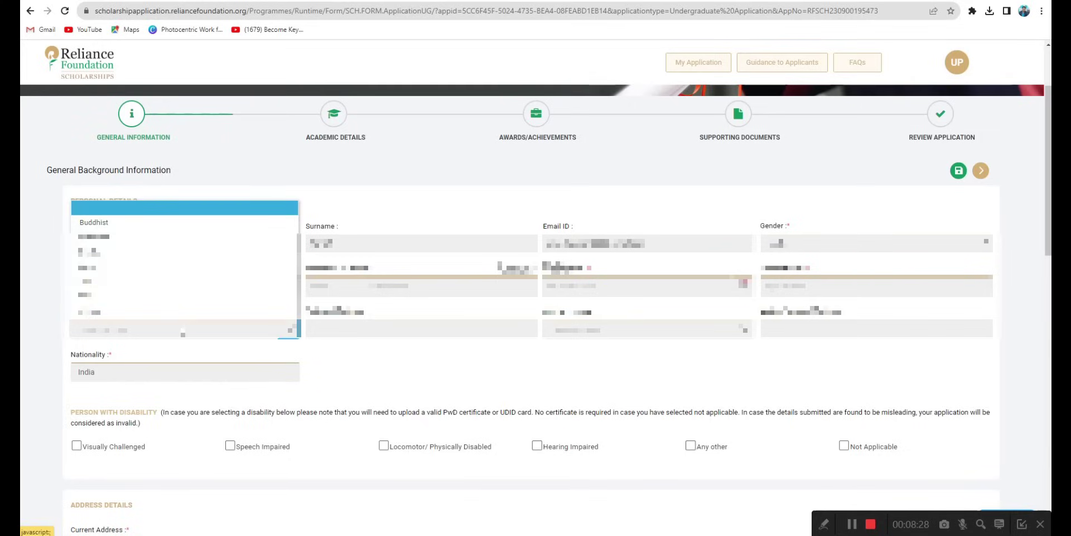
{"action": "left_click", "coordinate": [119, 252]}
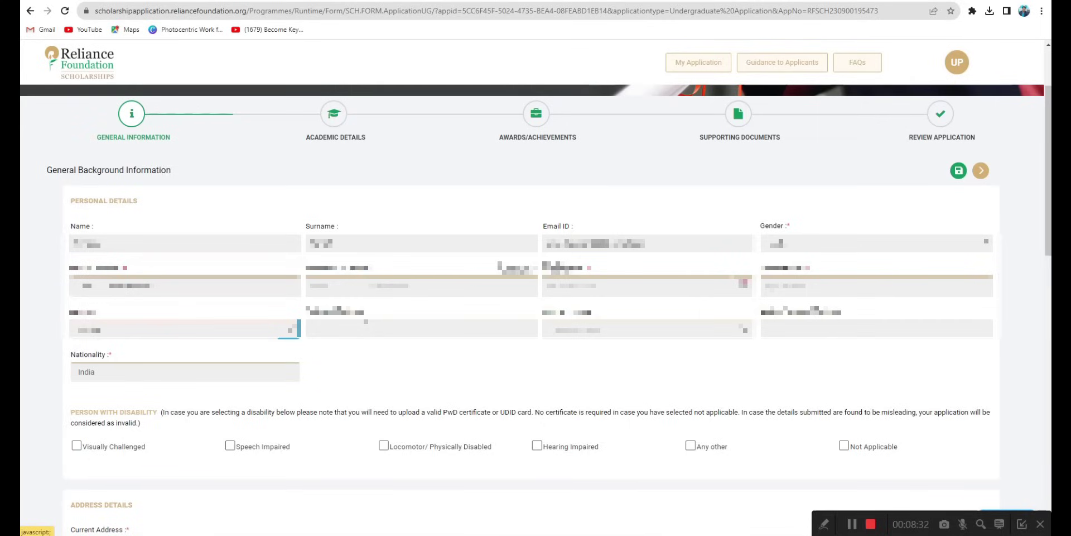
{"action": "left_click", "coordinate": [575, 331]}
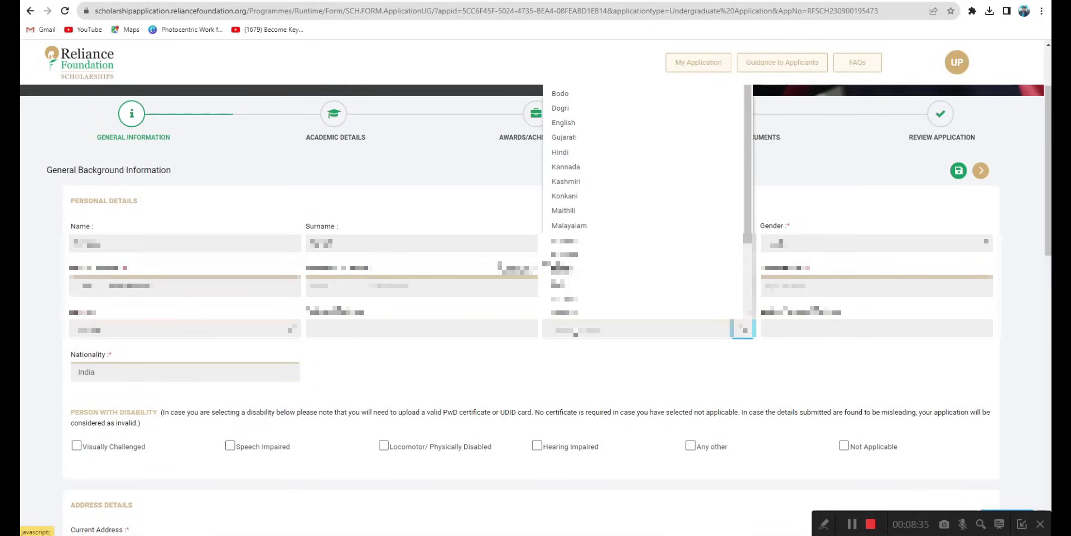
{"action": "left_click", "coordinate": [567, 165]}
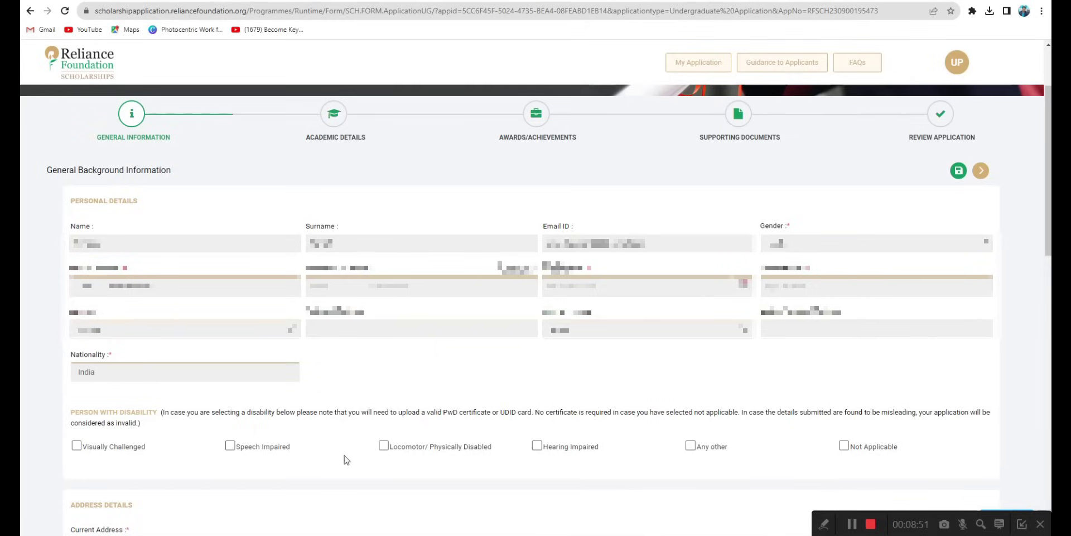
{"action": "left_click", "coordinate": [843, 446]}
Review the current and permanent address fields in the Address Details section.
{"action": "scroll", "coordinate": [115, 130], "scroll_direction": "down", "scroll_amount": 7}
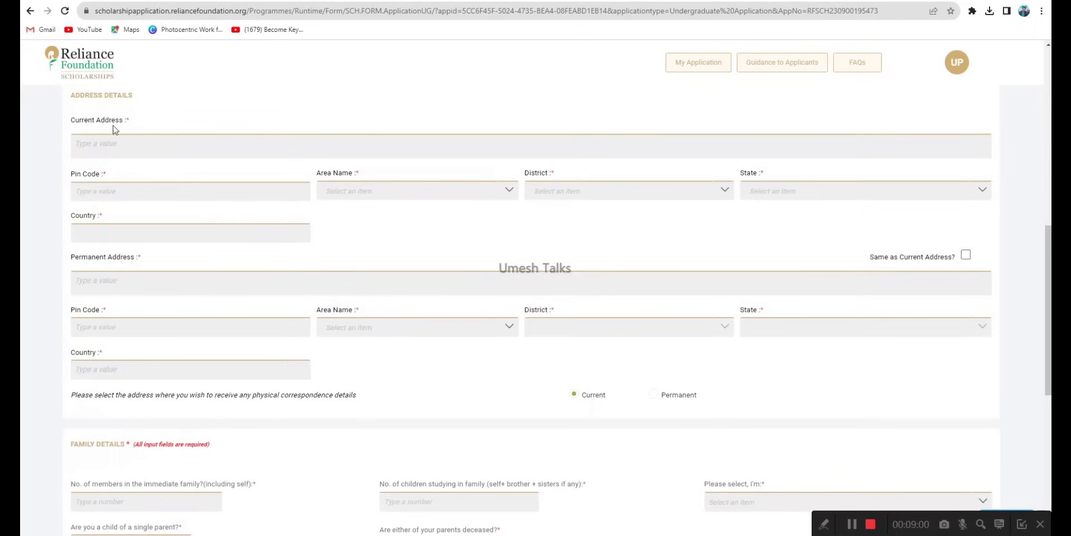
{"action": "left_click_drag", "start_coordinate": [73, 93], "coordinate": [132, 96]}
{"action": "left_click", "coordinate": [179, 105]}
{"action": "left_click_drag", "start_coordinate": [75, 122], "coordinate": [125, 126]}
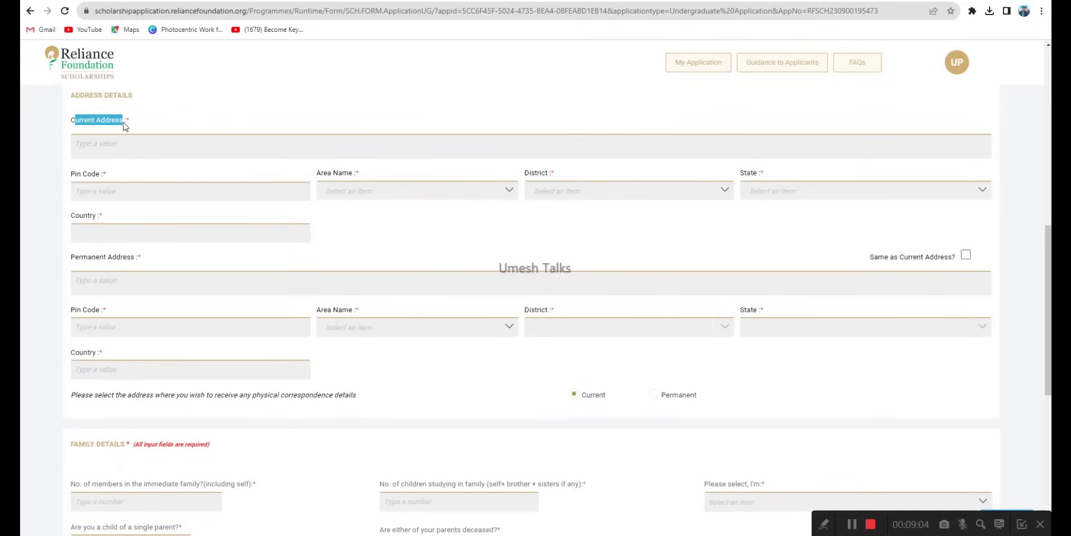
{"action": "left_click", "coordinate": [247, 118]}
{"action": "left_click_drag", "start_coordinate": [72, 262], "coordinate": [129, 260]}
{"action": "left_click", "coordinate": [189, 257]}
In Family Details, answer No for single parent and deceased parents, and choose First person or generation in my family attending university.
{"action": "scroll", "coordinate": [524, 405], "scroll_direction": "down", "scroll_amount": 4}
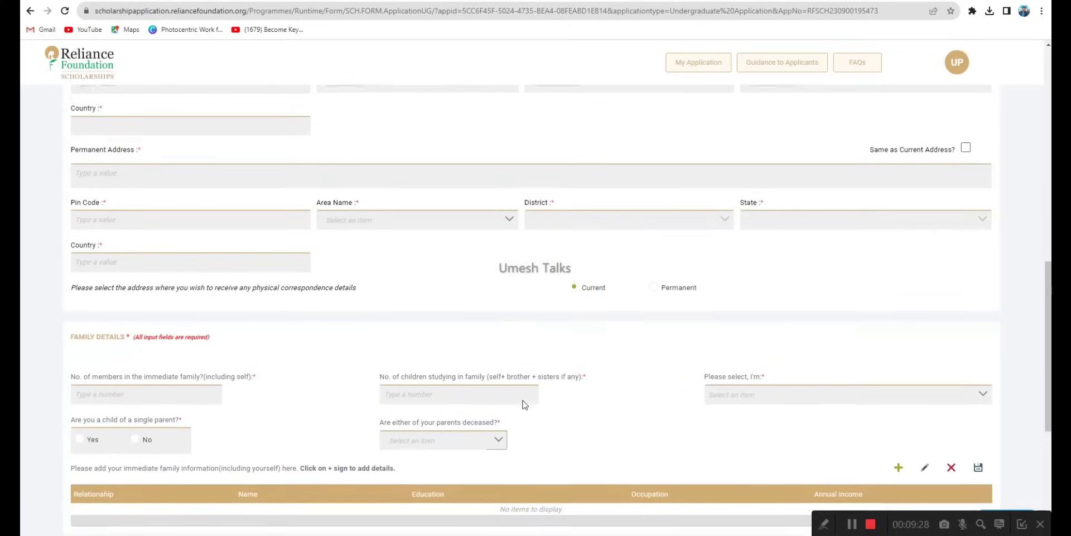
{"action": "scroll", "coordinate": [247, 296], "scroll_direction": "down", "scroll_amount": 1}
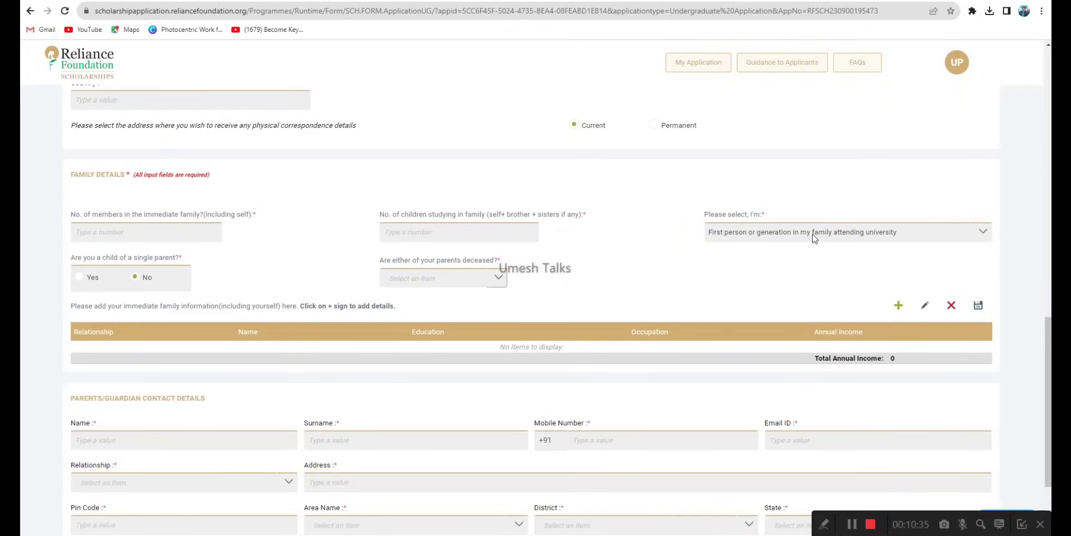
{"action": "left_click", "coordinate": [813, 239]}
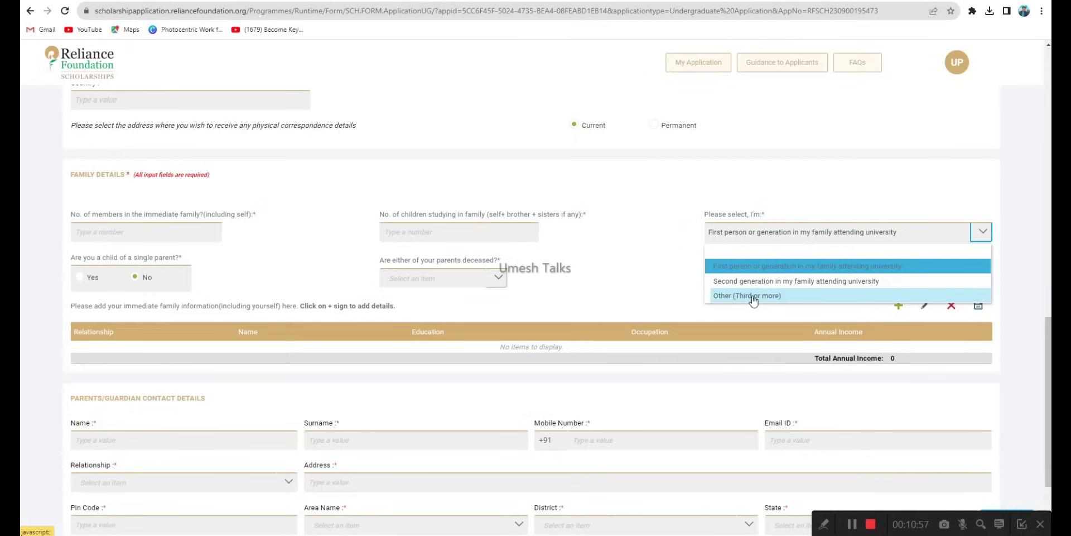
{"action": "left_click", "coordinate": [803, 265]}
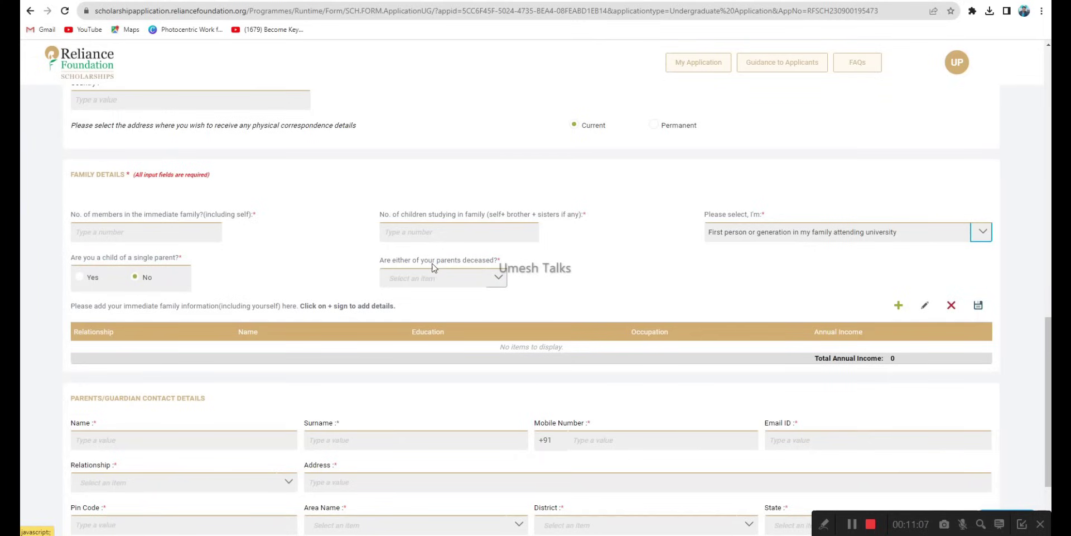
{"action": "left_click", "coordinate": [498, 282]}
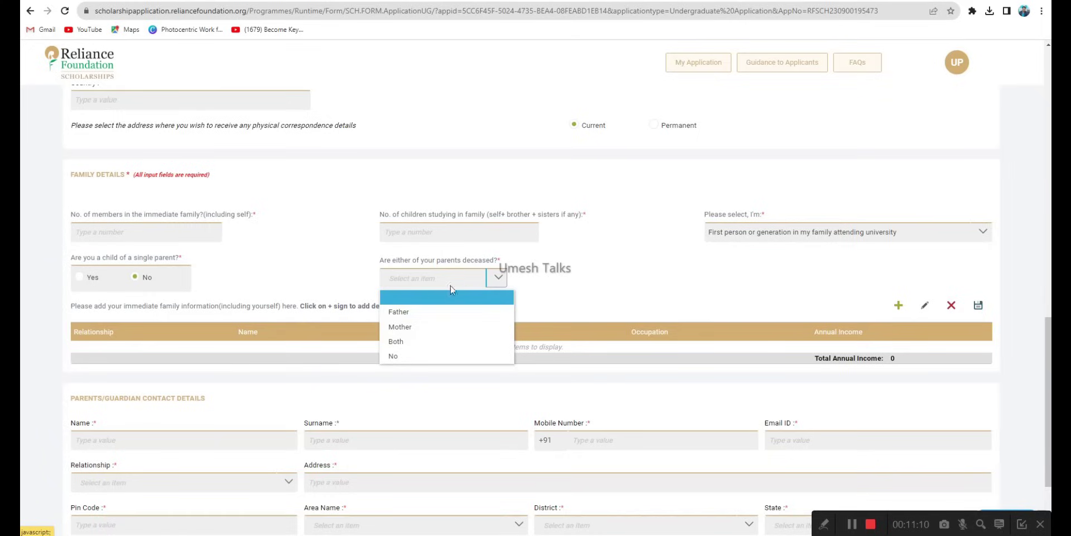
{"action": "left_click", "coordinate": [400, 355]}
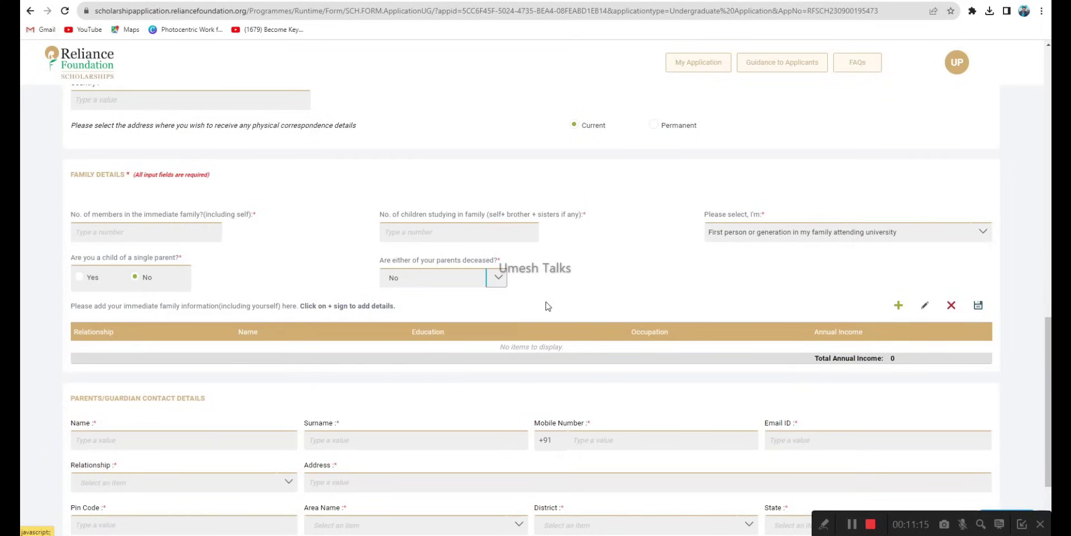
Add a Self entry to the family table with the applicant's name, 12th Grade education, Student occupation and annual income 0.
{"action": "scroll", "coordinate": [547, 305], "scroll_direction": "down", "scroll_amount": 3}
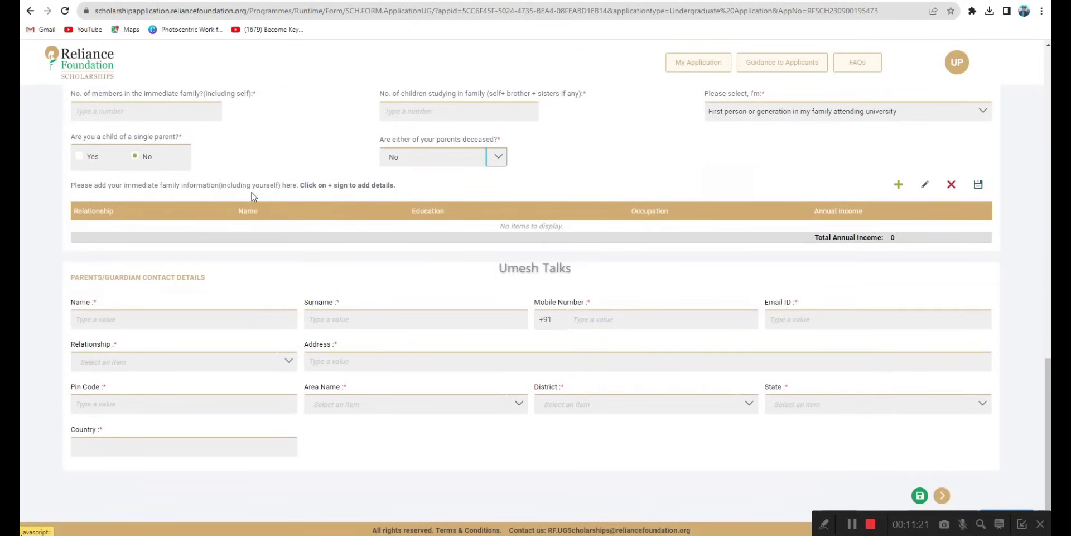
{"action": "left_click", "coordinate": [899, 186]}
{"action": "left_click", "coordinate": [118, 234]}
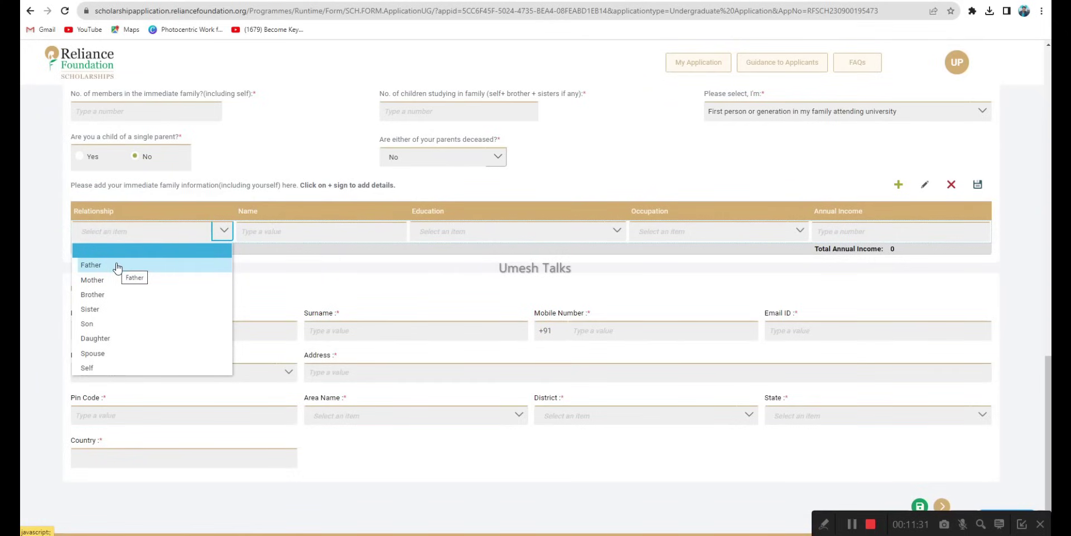
{"action": "left_click", "coordinate": [105, 368]}
{"action": "left_click", "coordinate": [281, 231]}
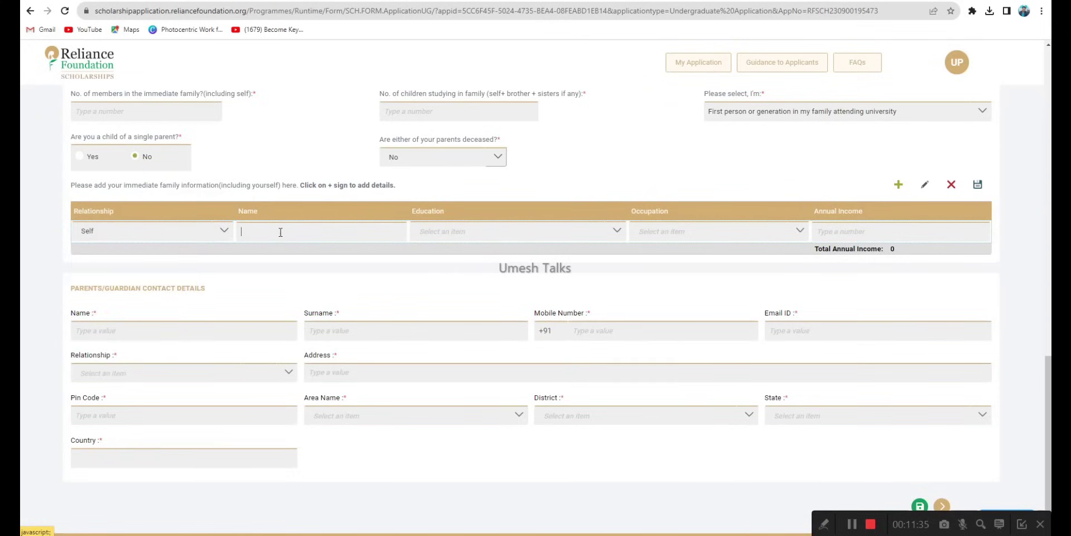
{"action": "left_click", "coordinate": [441, 233]}
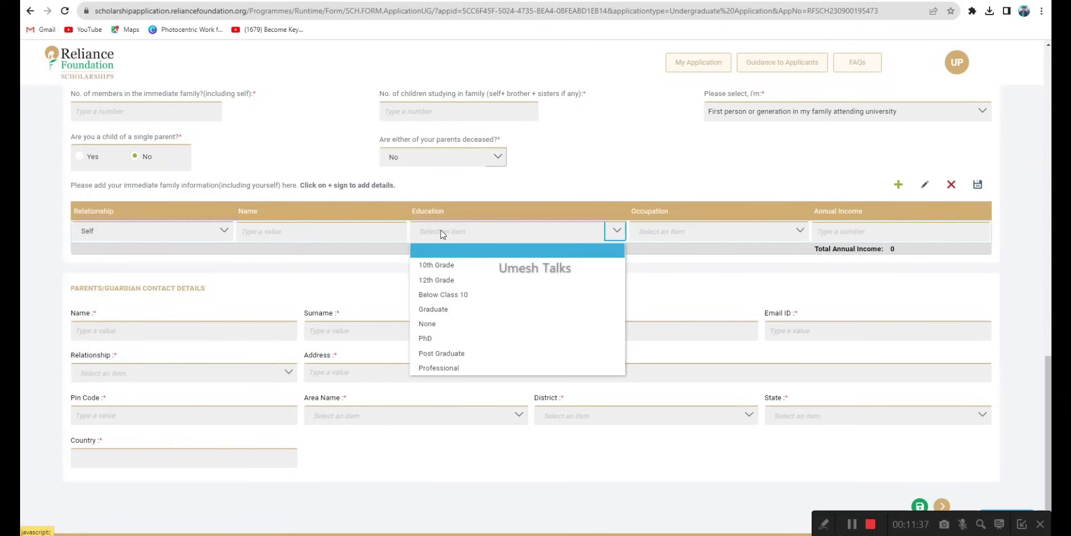
{"action": "left_click", "coordinate": [447, 281]}
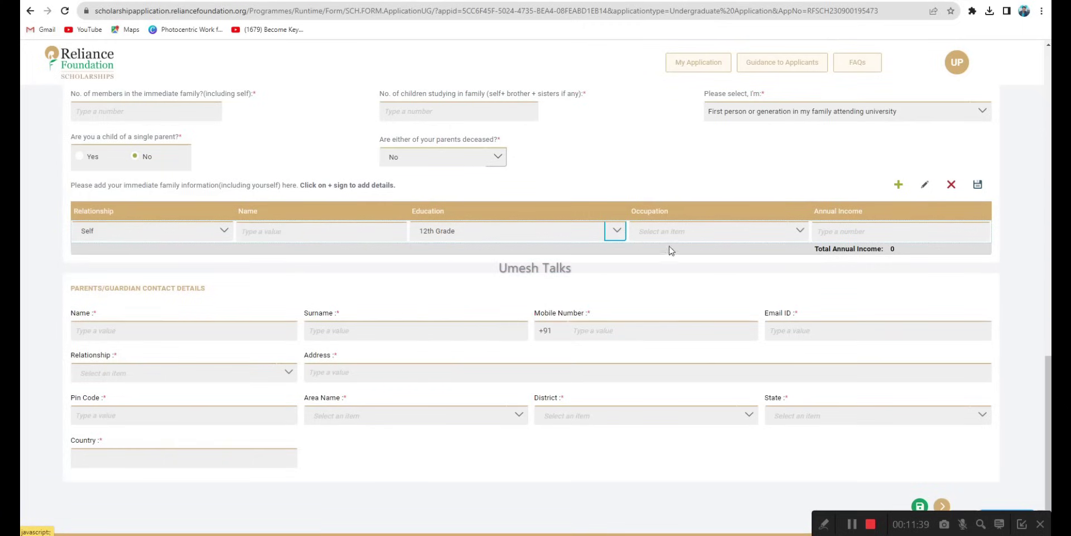
{"action": "left_click", "coordinate": [674, 234]}
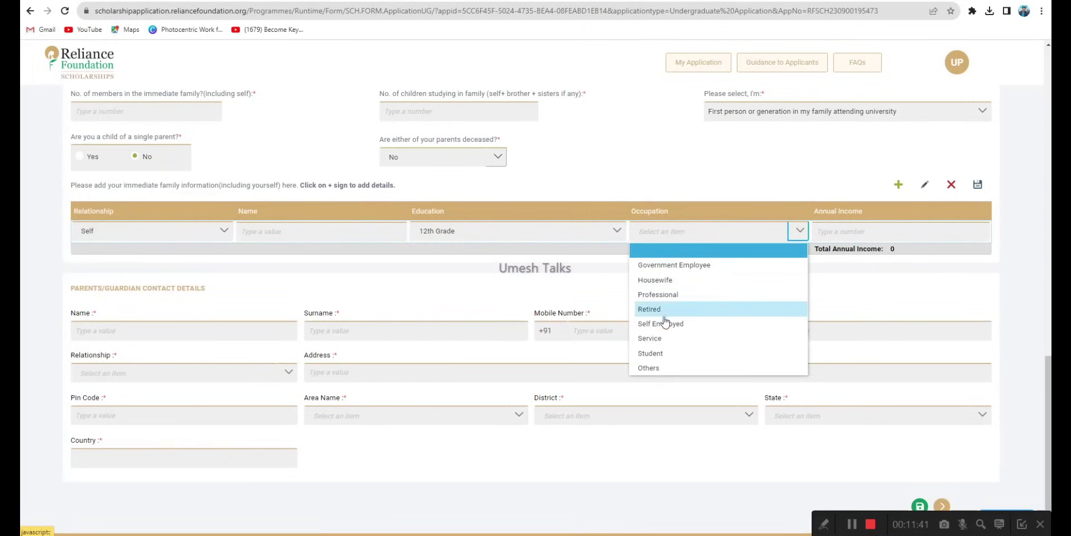
{"action": "left_click", "coordinate": [662, 354]}
{"action": "left_click", "coordinate": [845, 231]}
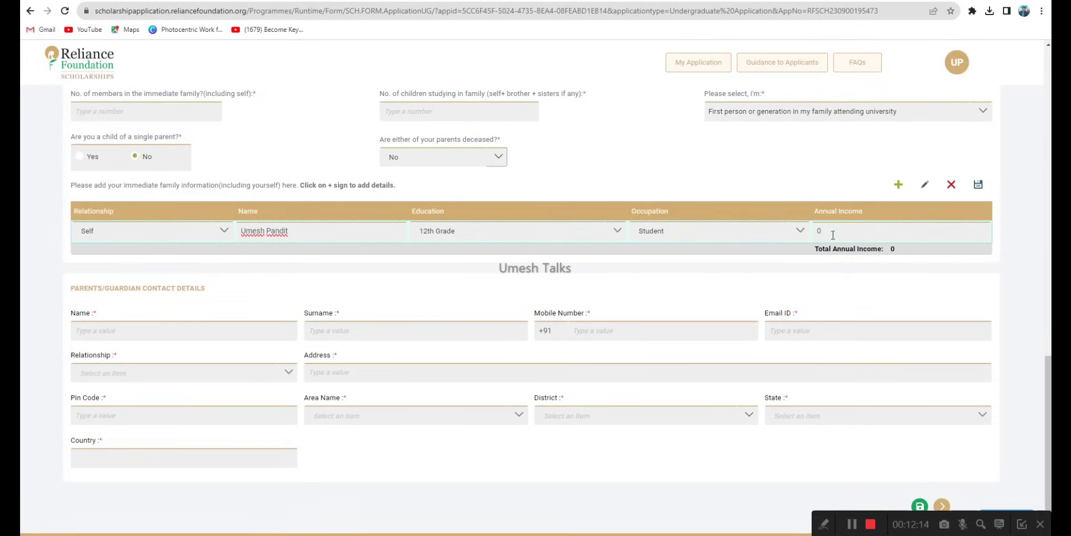
Add a Father entry to the family table with education Below Class 10, occupation Self Employed and annual income 200000.
{"action": "left_click", "coordinate": [899, 186]}
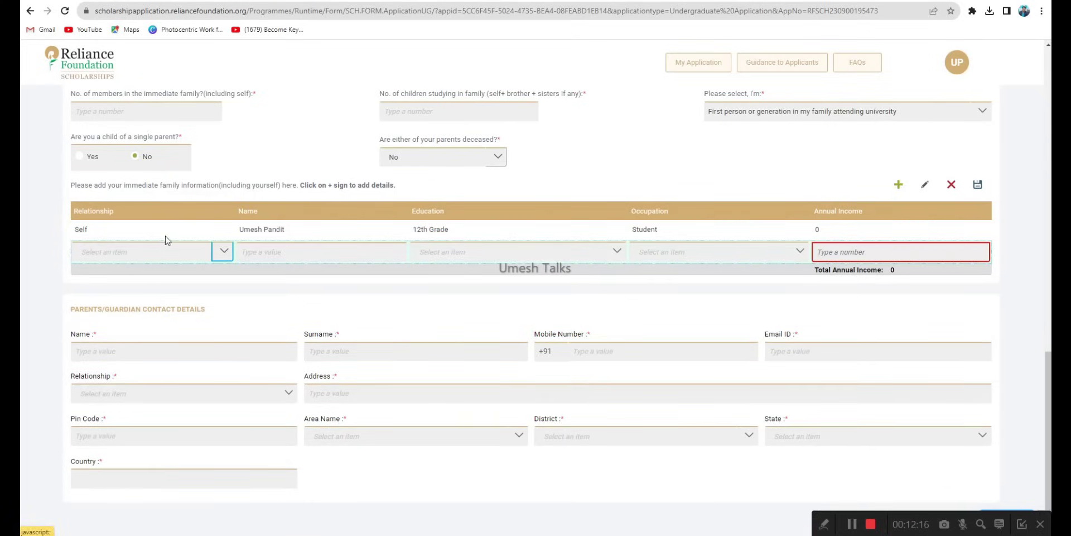
{"action": "left_click", "coordinate": [142, 257]}
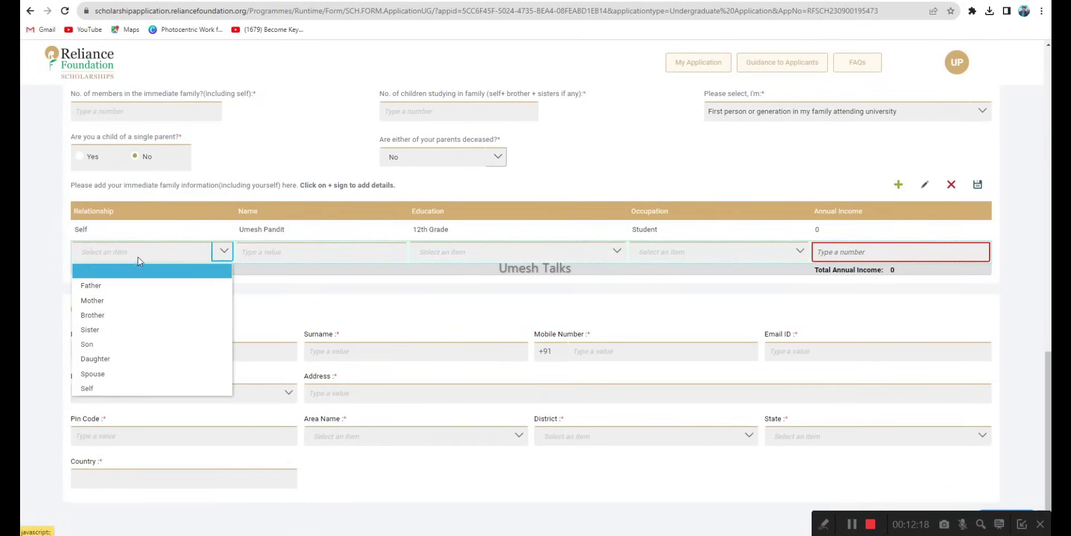
{"action": "left_click", "coordinate": [124, 283]}
{"action": "left_click", "coordinate": [293, 255]}
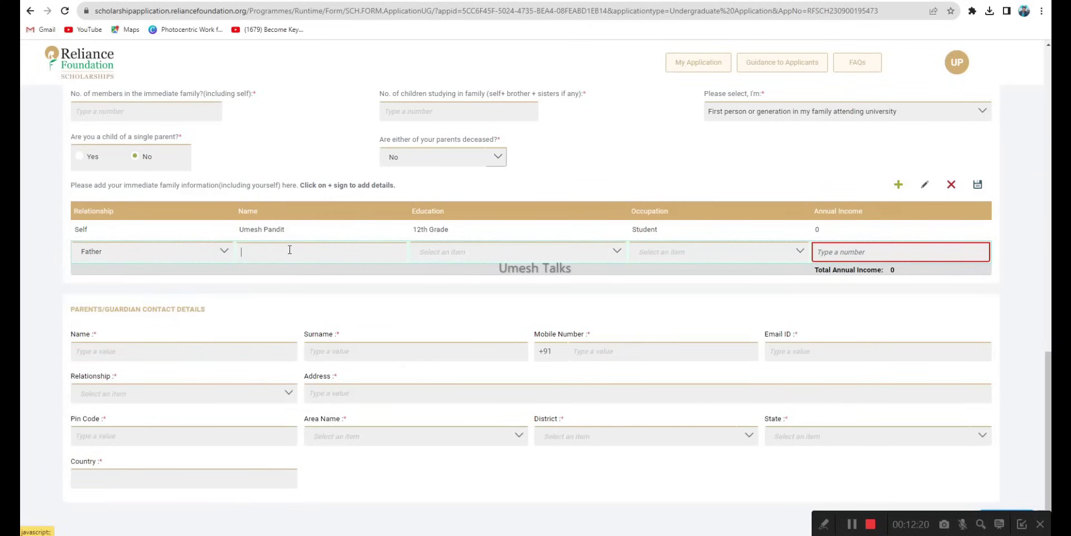
{"action": "left_click", "coordinate": [449, 252]}
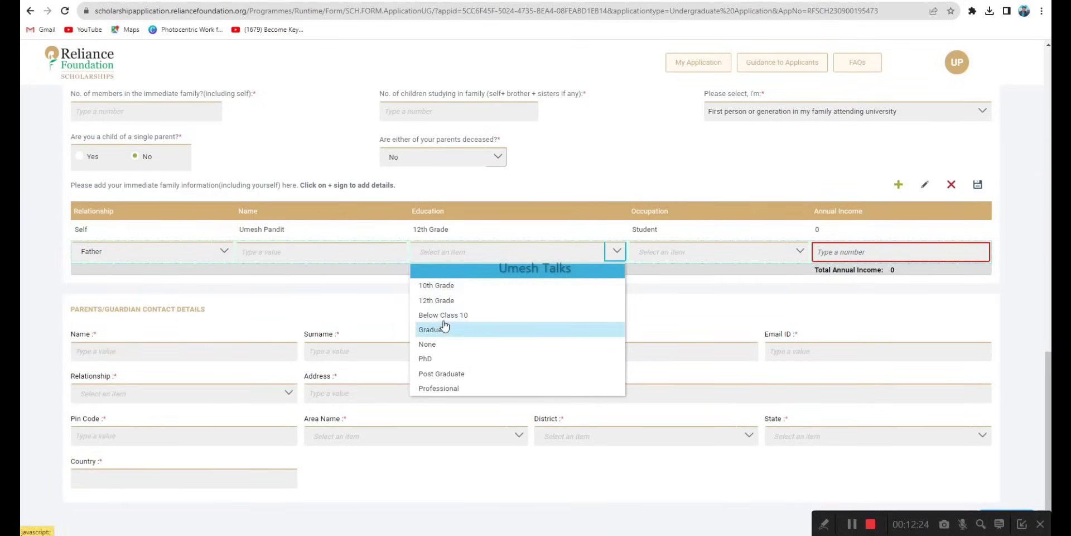
{"action": "left_click", "coordinate": [446, 315]}
{"action": "left_click", "coordinate": [671, 256]}
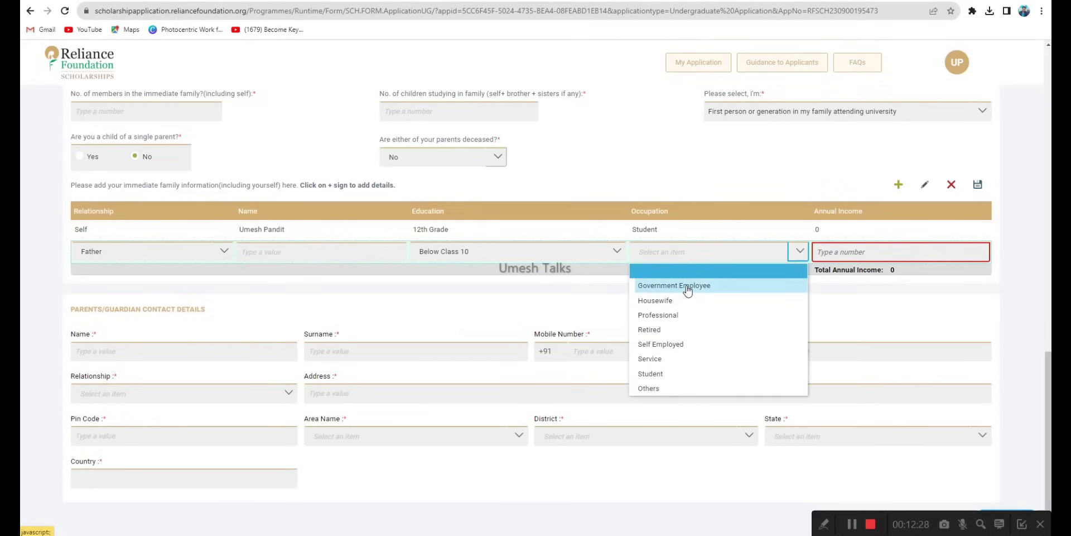
{"action": "left_click", "coordinate": [664, 345]}
{"action": "left_click", "coordinate": [840, 253]}
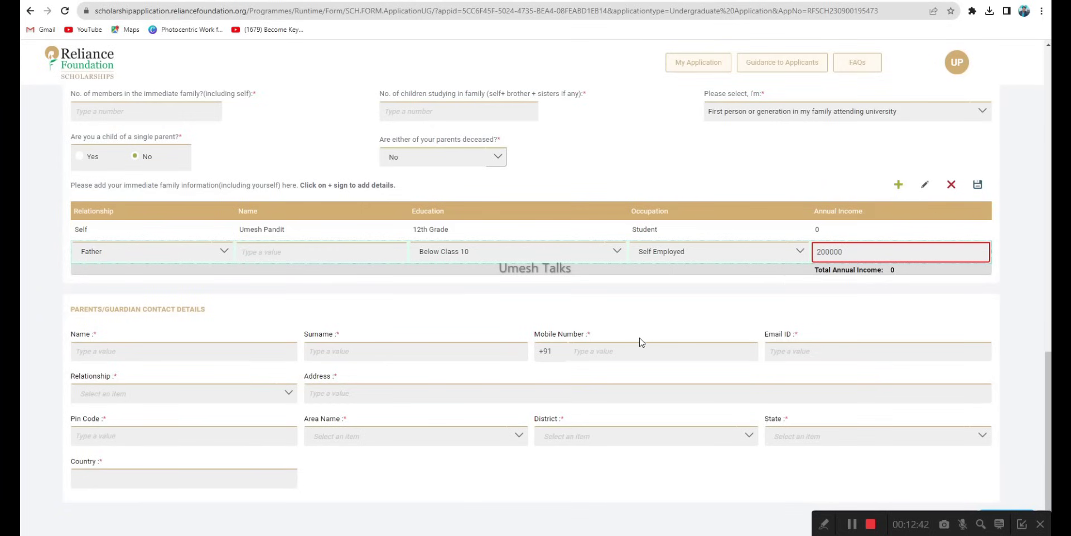
Set the parent/guardian contact's relationship to Father and continue to the Academic Details section.
{"action": "scroll", "coordinate": [642, 342], "scroll_direction": "down", "scroll_amount": 1}
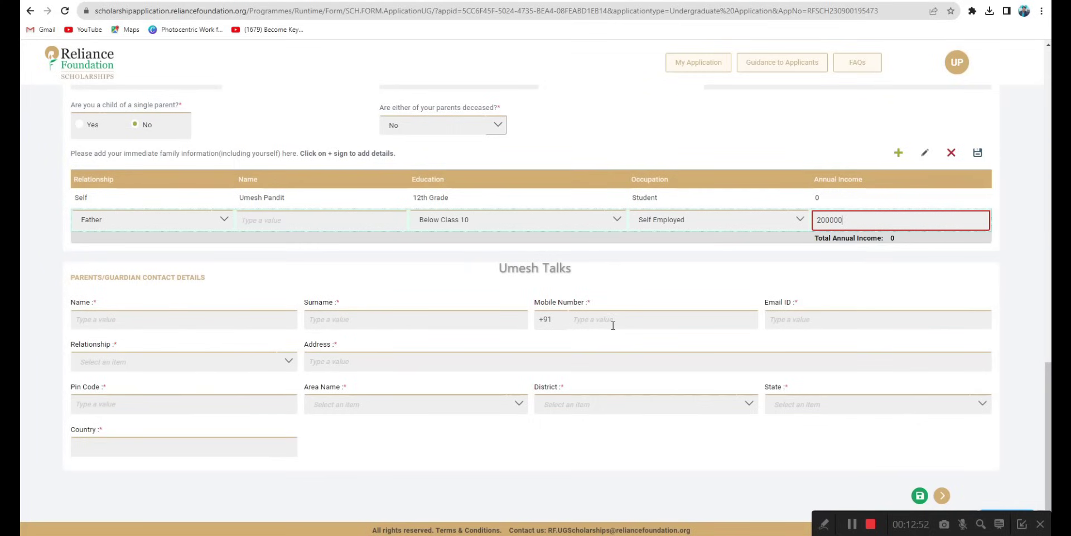
{"action": "left_click", "coordinate": [100, 361]}
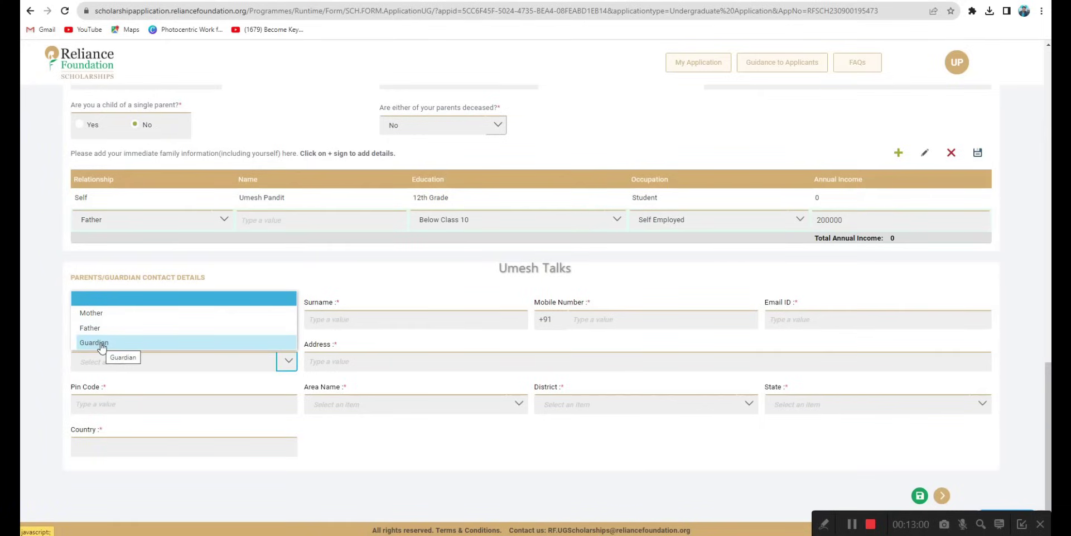
{"action": "left_click", "coordinate": [94, 326]}
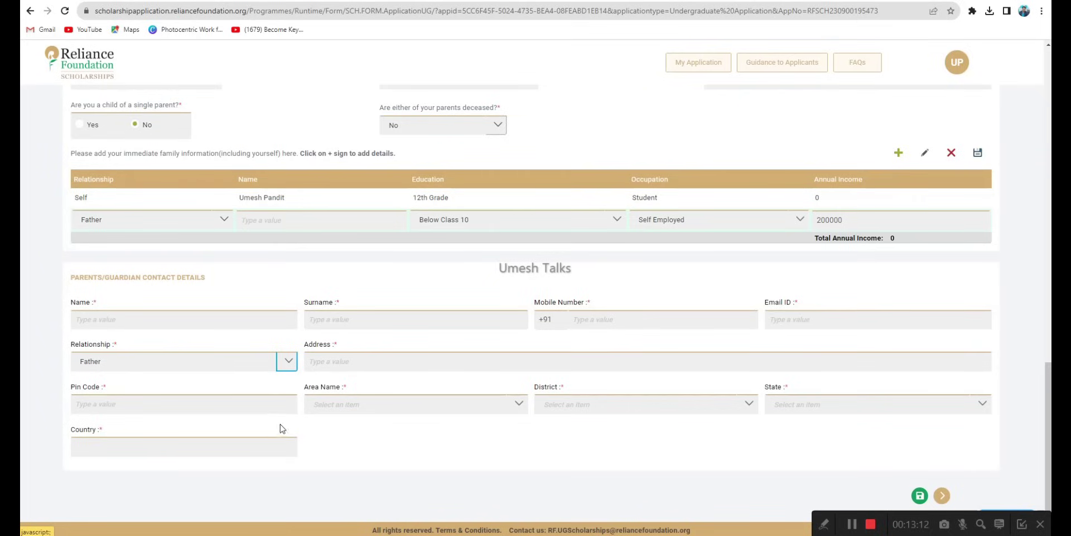
{"action": "left_click", "coordinate": [942, 495]}
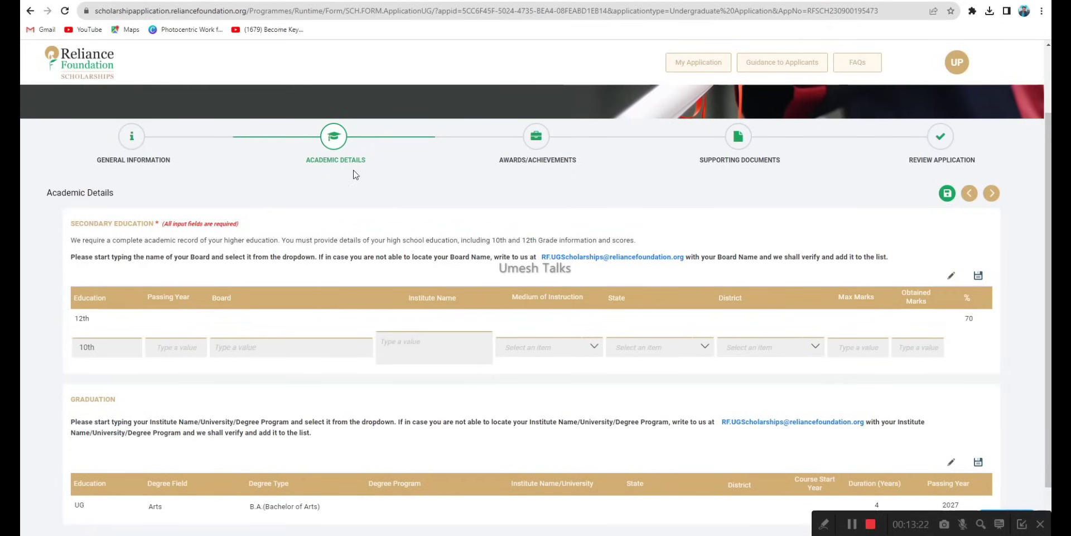
In the 12th row of Secondary Education, set the medium of instruction to Hindi, state to BIHAR and district to GOPALGANJ.
{"action": "left_click", "coordinate": [106, 320]}
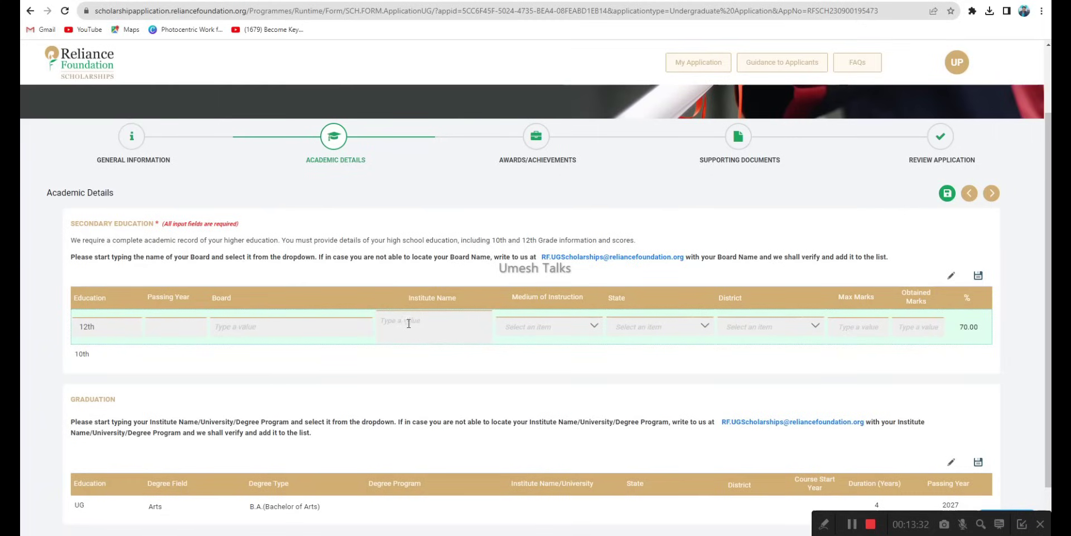
{"action": "left_click", "coordinate": [593, 326]}
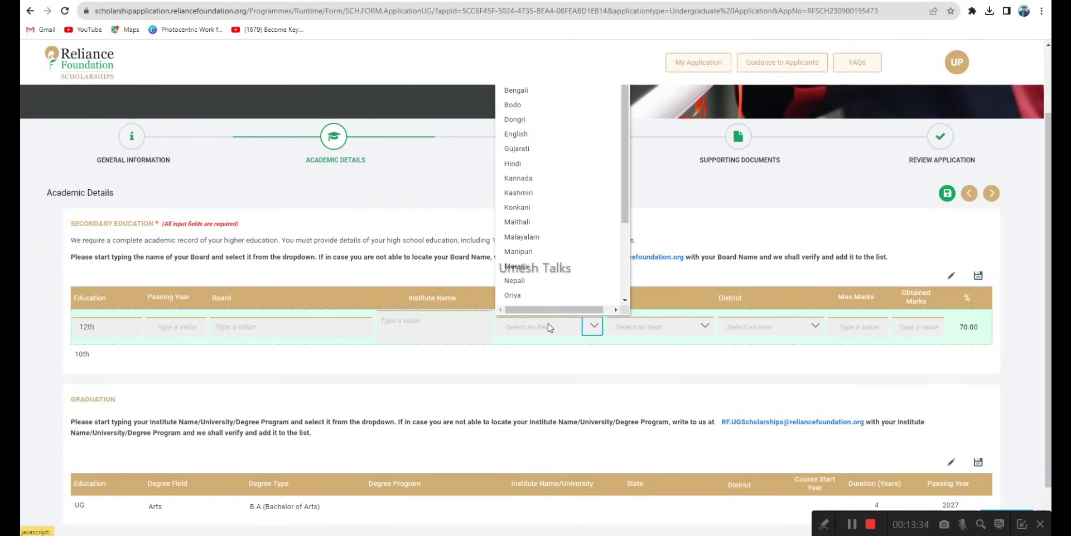
{"action": "left_click", "coordinate": [516, 164]}
{"action": "left_click", "coordinate": [651, 330]}
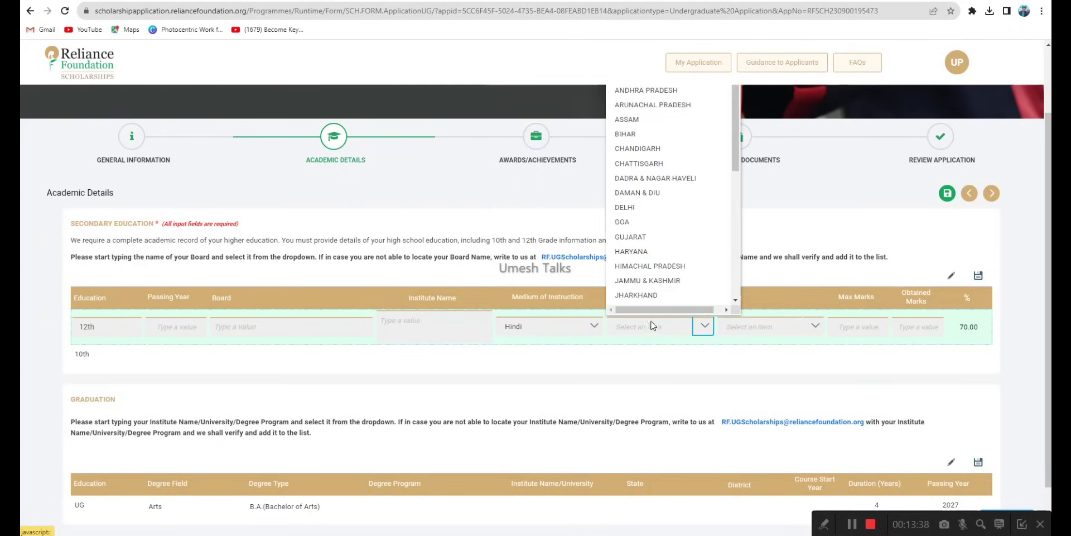
{"action": "left_click", "coordinate": [634, 132]}
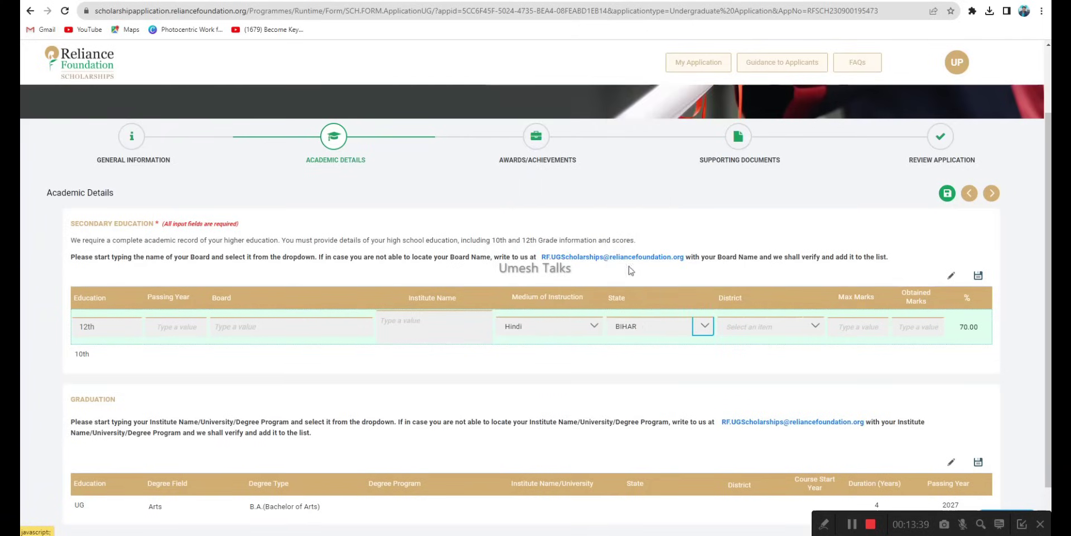
{"action": "left_click", "coordinate": [755, 330]}
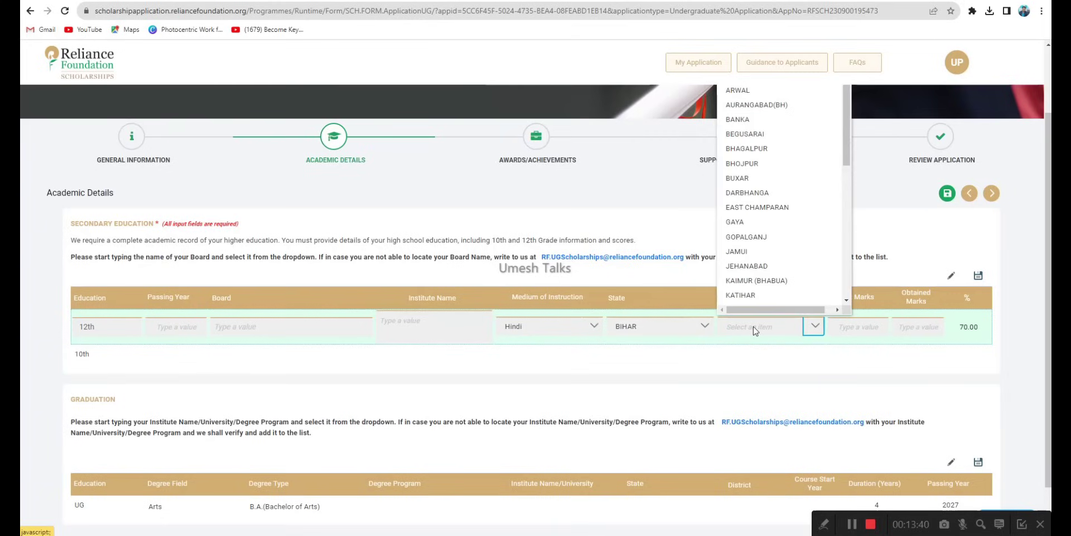
{"action": "left_click", "coordinate": [748, 237]}
Enter 500 maximum marks and 450 obtained marks for the 12th grade.
{"action": "left_click", "coordinate": [860, 329]}
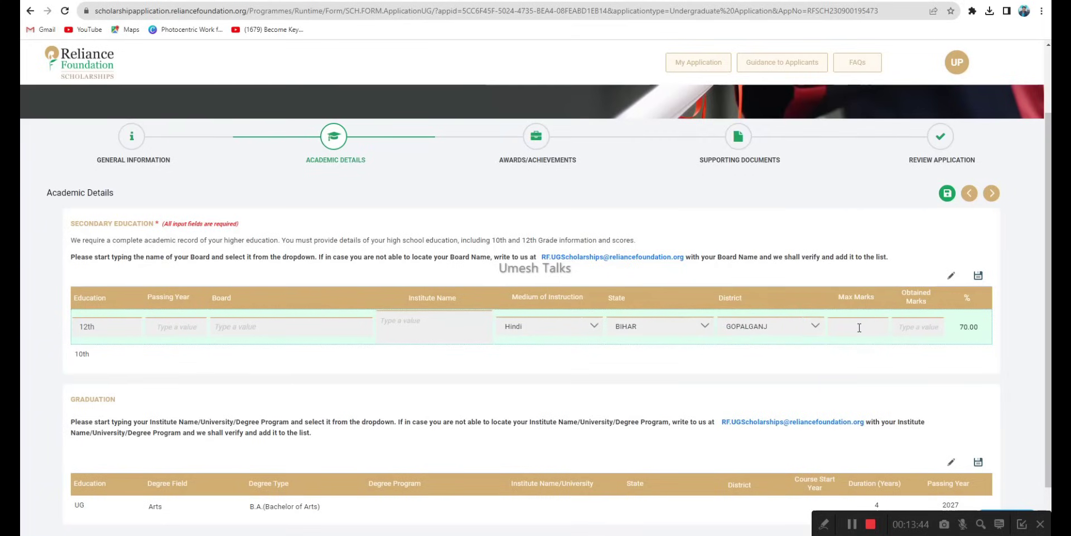
{"action": "left_click", "coordinate": [914, 328]}
{"action": "left_click", "coordinate": [958, 341]}
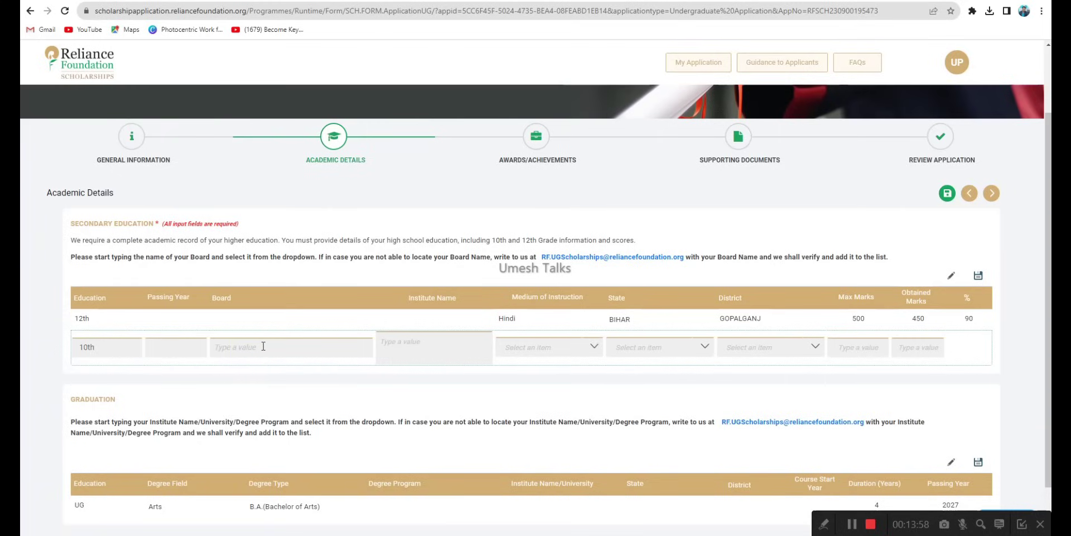
In the 10th row of Secondary Education, set the medium of instruction to Hindi, state to BIHAR and district to GOPALGANJ.
{"action": "left_click", "coordinate": [555, 353]}
{"action": "left_click", "coordinate": [552, 153]}
{"action": "left_click", "coordinate": [649, 348]}
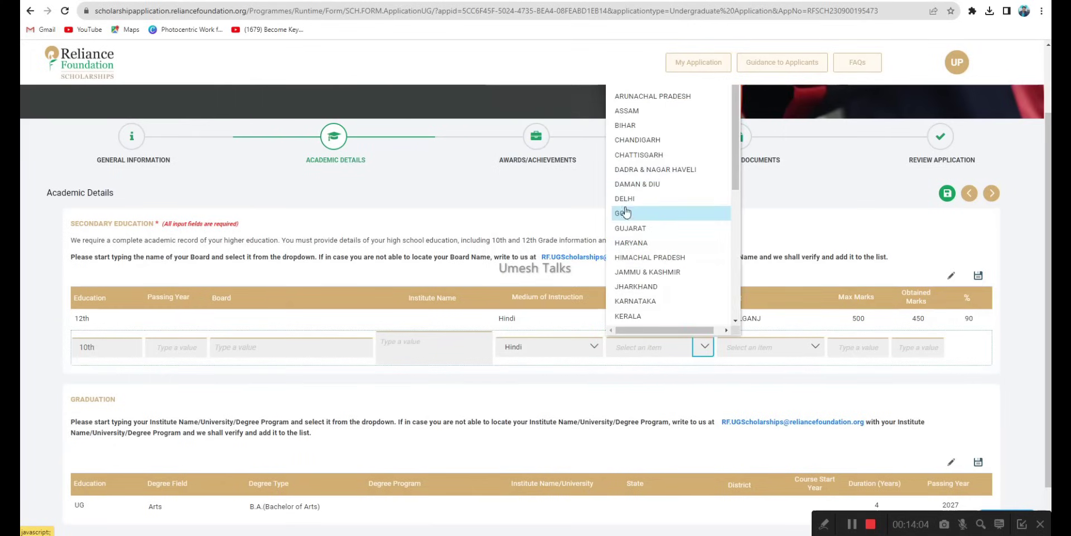
{"action": "left_click", "coordinate": [625, 125]}
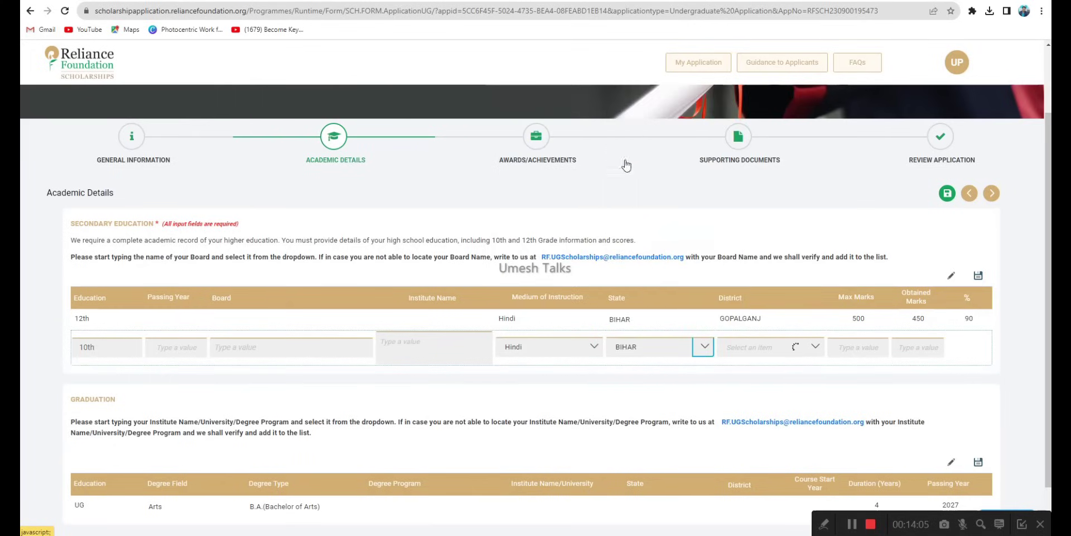
{"action": "left_click", "coordinate": [760, 351]}
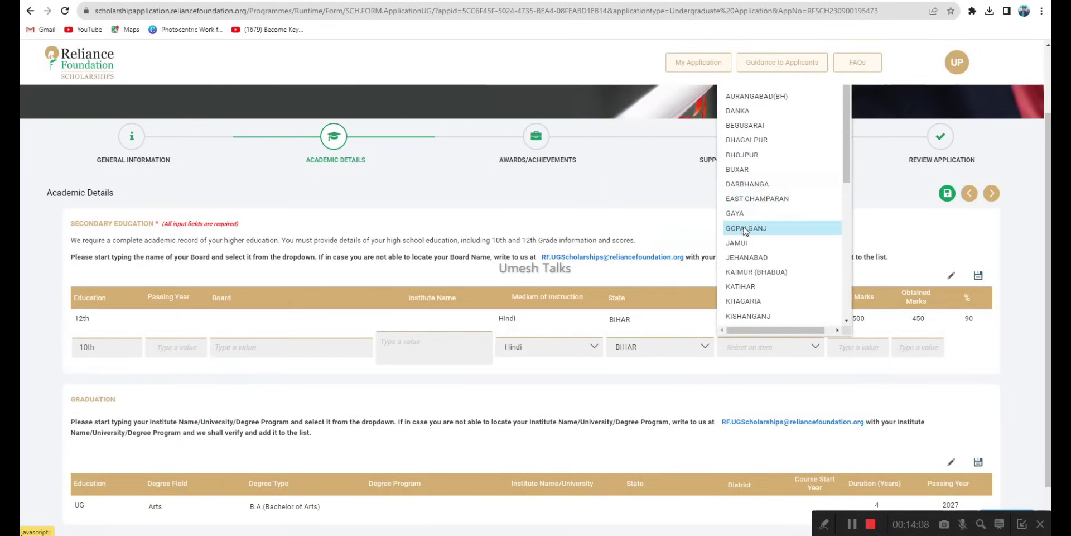
{"action": "left_click", "coordinate": [781, 227]}
Enter 500 maximum marks and 350 obtained marks for the 10th grade.
{"action": "left_click", "coordinate": [856, 349]}
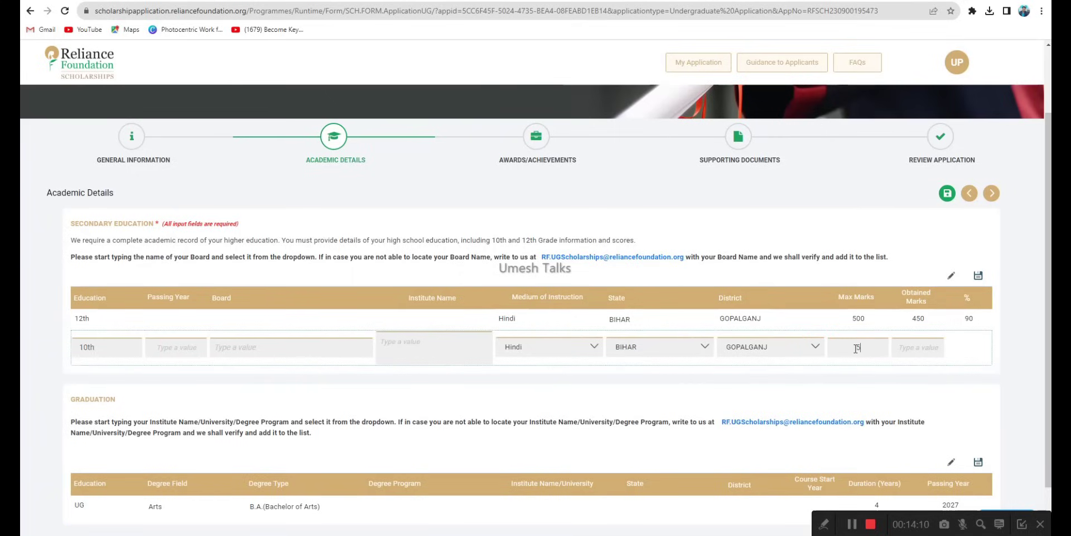
{"action": "left_click", "coordinate": [916, 347]}
{"action": "type", "text": "350"}
{"action": "left_click", "coordinate": [889, 399]}
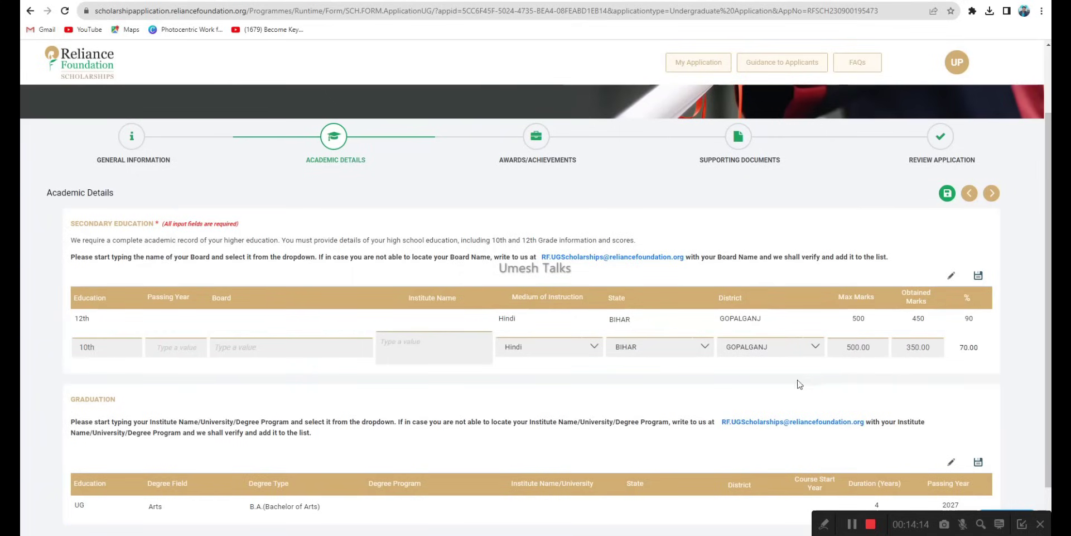
Edit the UG entry under Graduation and set its degree program to Arts.
{"action": "scroll", "coordinate": [520, 366], "scroll_direction": "down", "scroll_amount": 1}
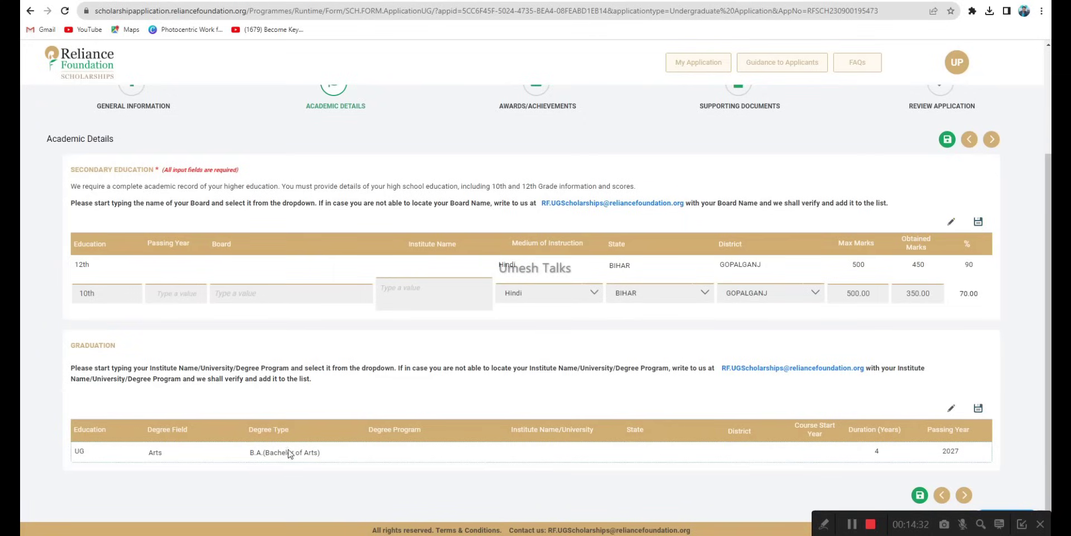
{"action": "left_click", "coordinate": [951, 407]}
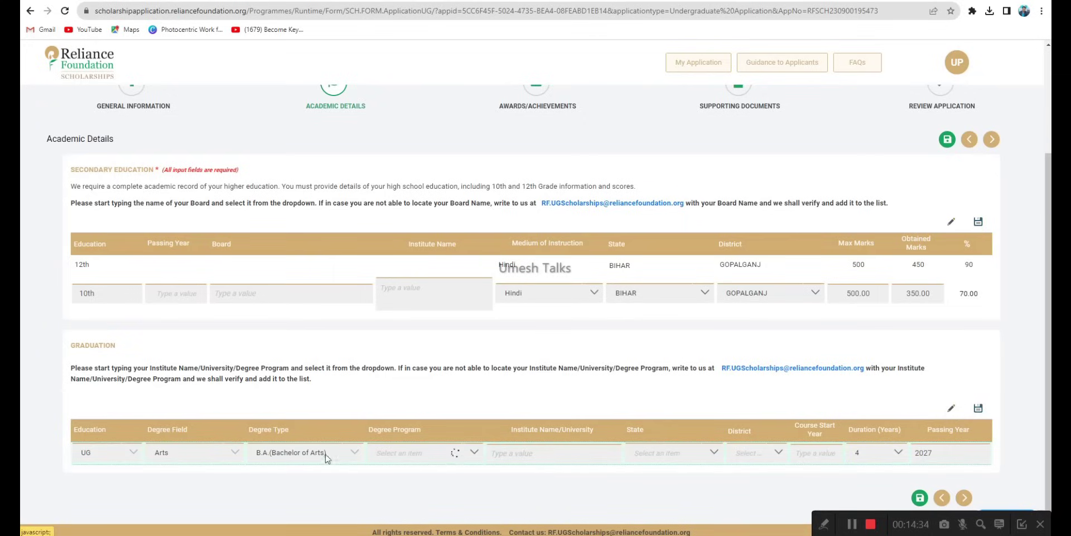
{"action": "left_click", "coordinate": [394, 456]}
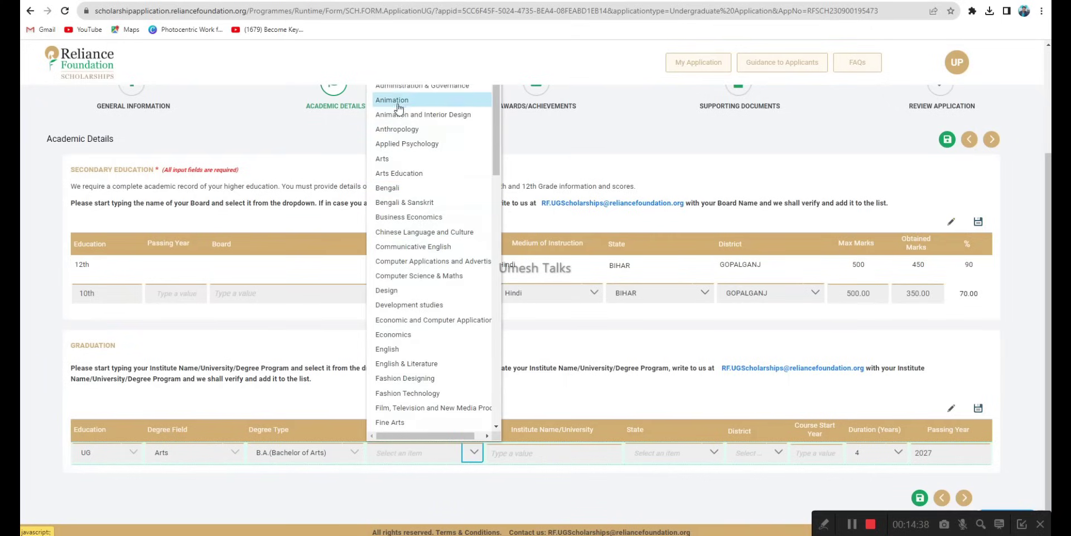
{"action": "left_click", "coordinate": [413, 454]}
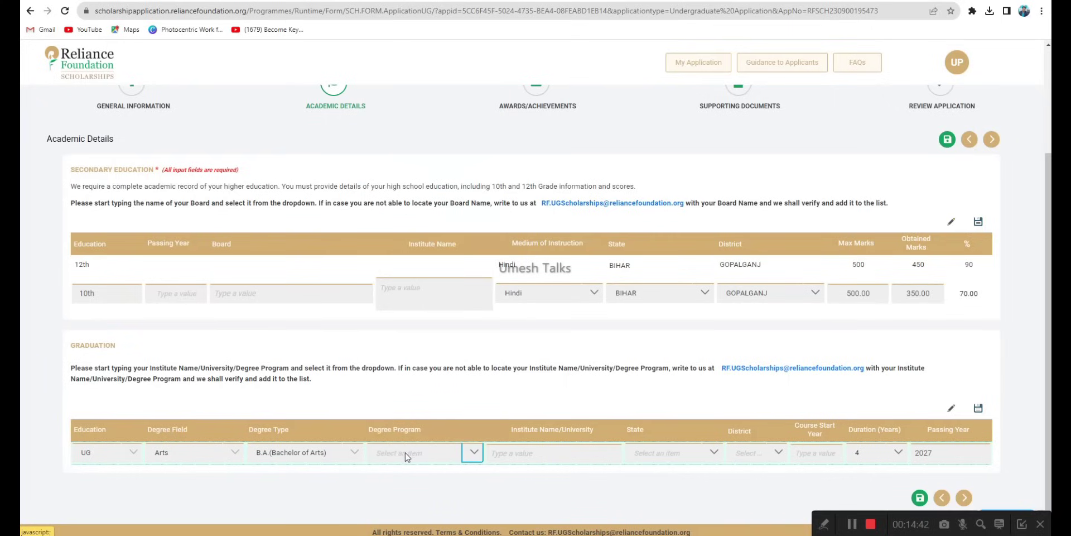
{"action": "left_click", "coordinate": [406, 451]}
{"action": "left_click", "coordinate": [392, 161]}
Set the UG entry's state to BIHAR, choose its district and go to the course start year.
{"action": "left_click", "coordinate": [572, 454]}
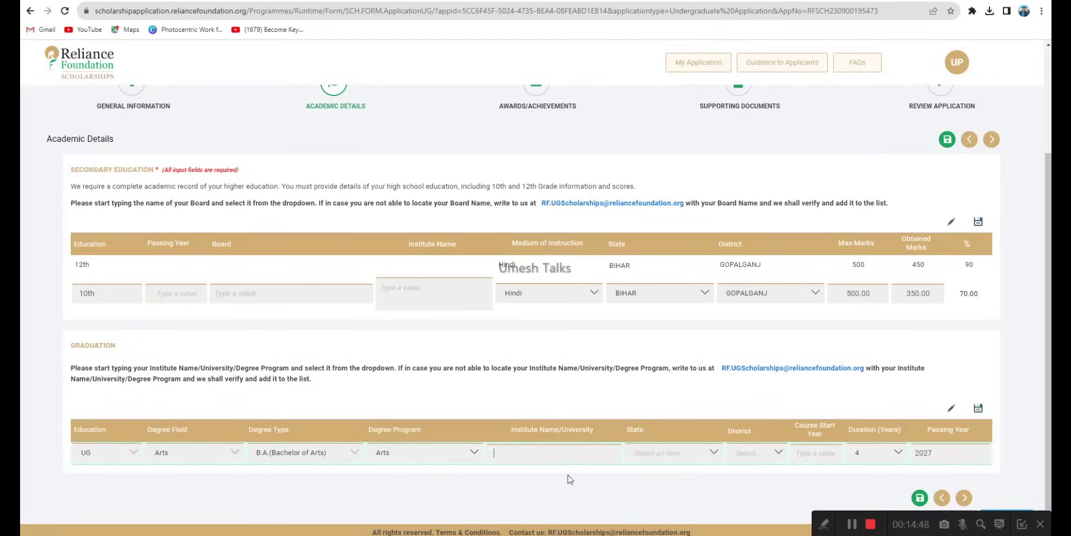
{"action": "left_click", "coordinate": [663, 453]}
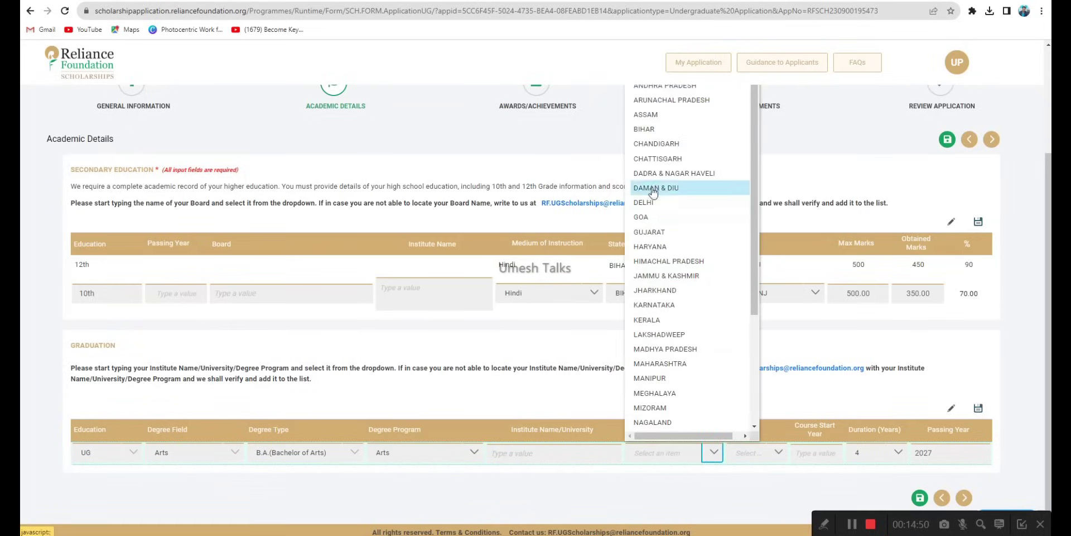
{"action": "left_click", "coordinate": [647, 129]}
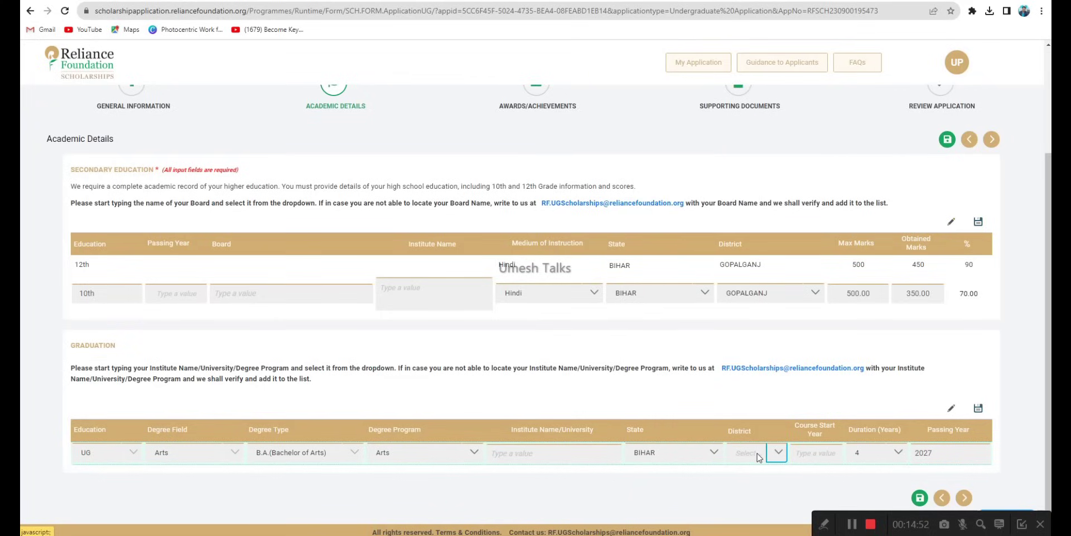
{"action": "left_click", "coordinate": [758, 456]}
{"action": "left_click", "coordinate": [754, 235]}
{"action": "left_click", "coordinate": [819, 453]}
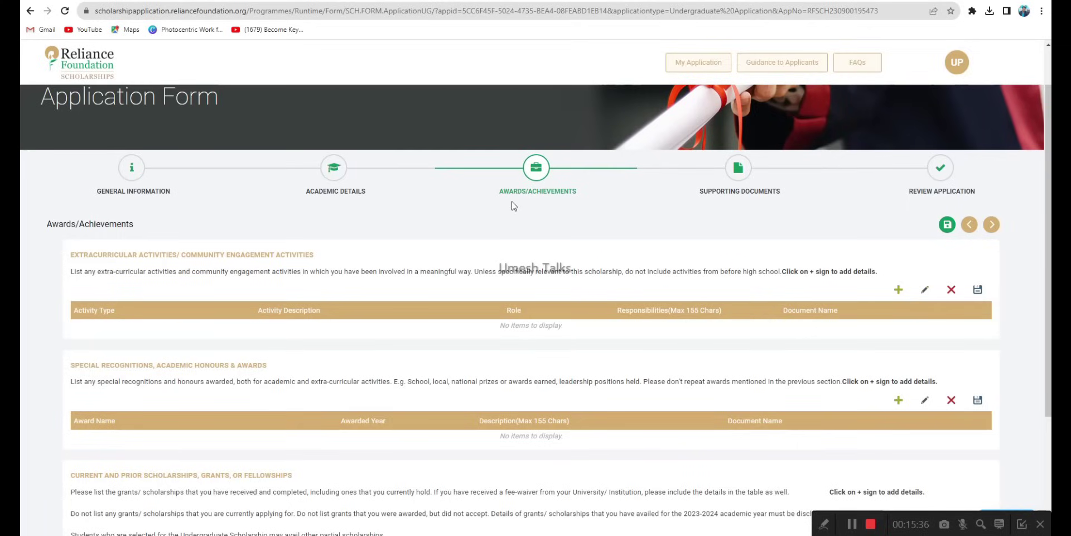
Look over the Awards/Achievements sections, leave them without entries and continue to Supporting Documents.
{"action": "left_click_drag", "start_coordinate": [498, 191], "coordinate": [521, 191]}
{"action": "scroll", "coordinate": [530, 212], "scroll_direction": "up", "scroll_amount": 1}
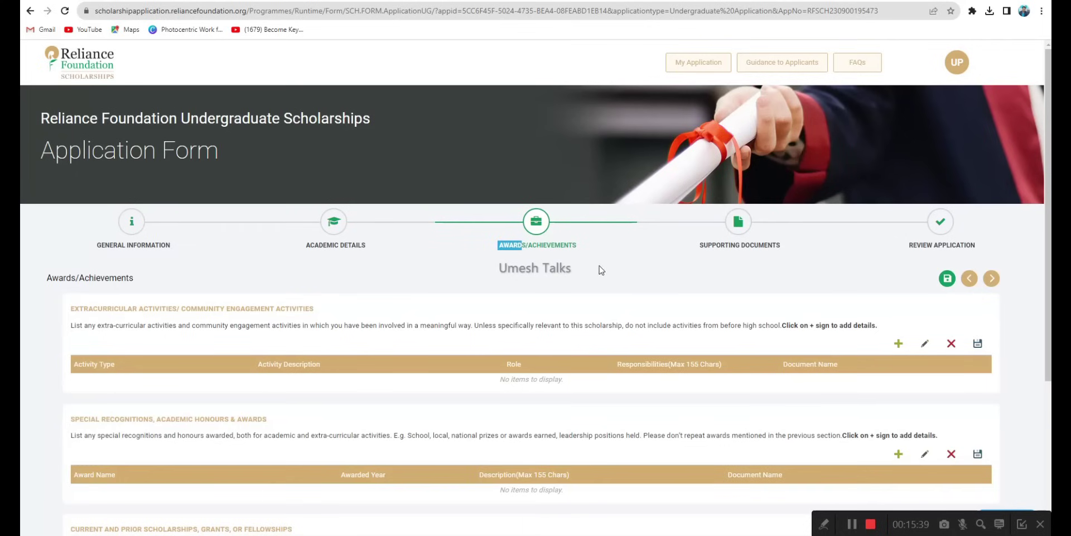
{"action": "scroll", "coordinate": [573, 286], "scroll_direction": "down", "scroll_amount": 2}
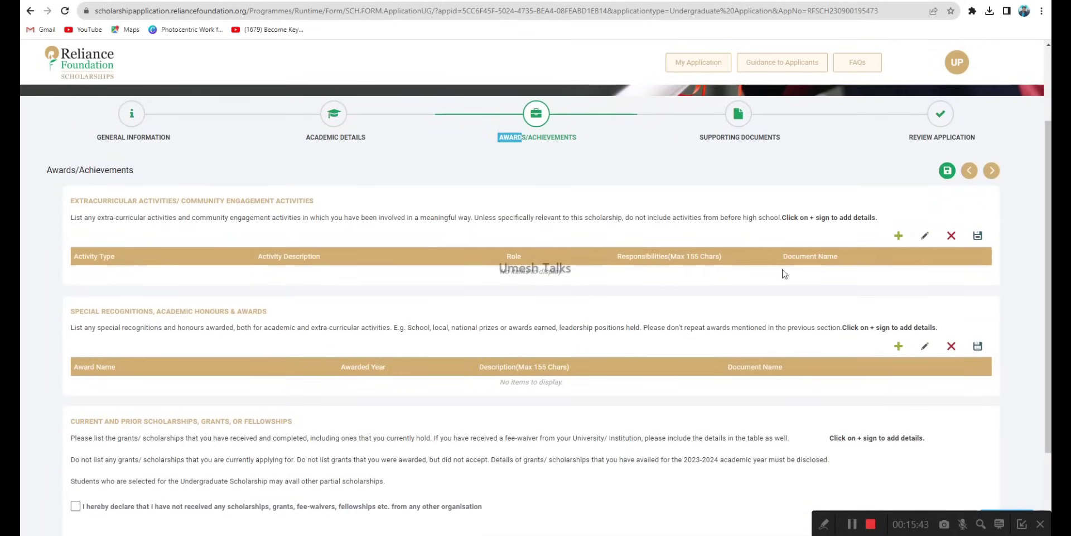
{"action": "scroll", "coordinate": [474, 307], "scroll_direction": "down", "scroll_amount": 1}
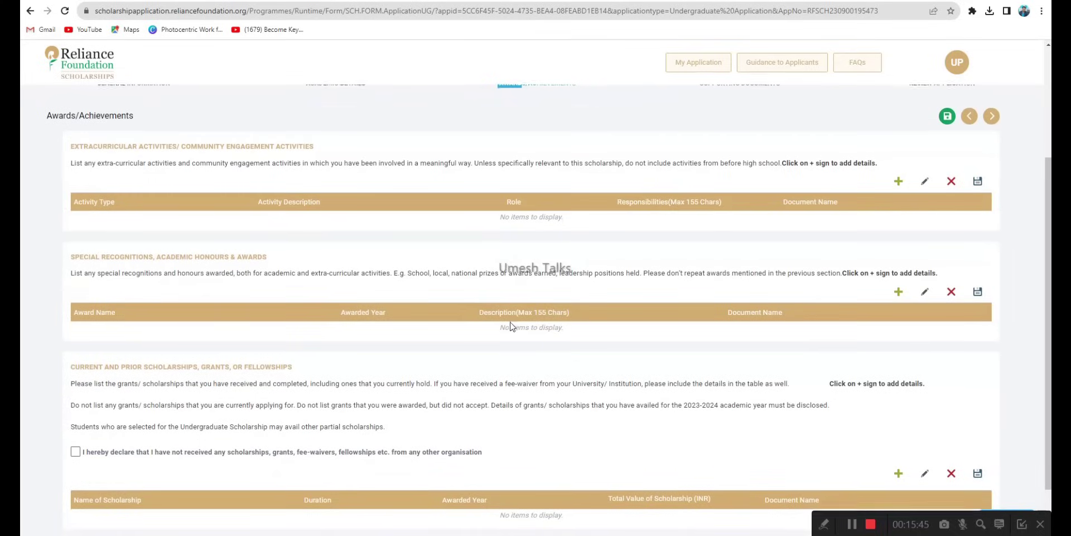
{"action": "scroll", "coordinate": [497, 336], "scroll_direction": "down", "scroll_amount": 1}
{"action": "left_click", "coordinate": [964, 499]}
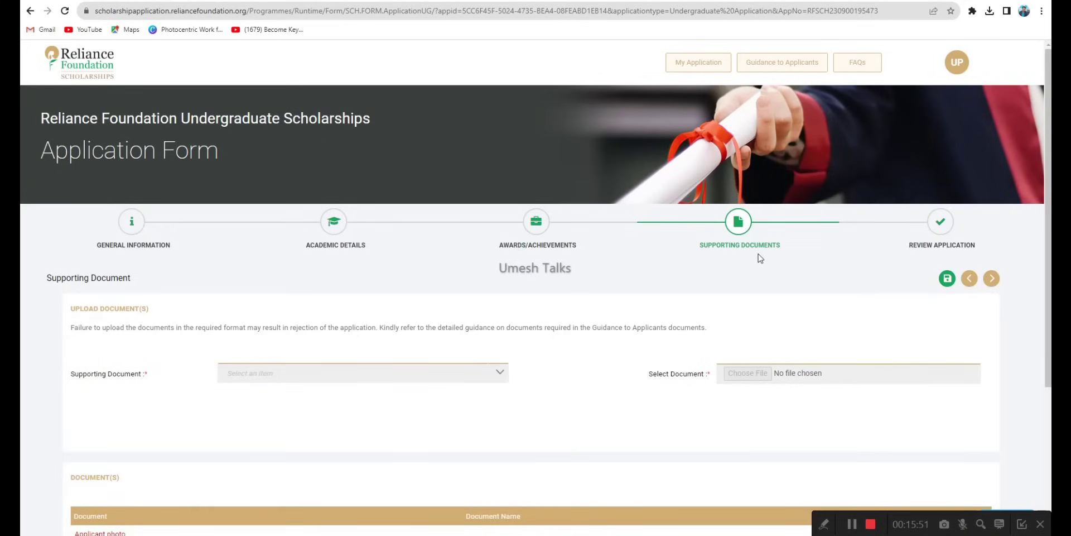
Upload Photo.png from the Demo files folder on the Desktop as the Applicant photo.
{"action": "scroll", "coordinate": [758, 349], "scroll_direction": "down", "scroll_amount": 1}
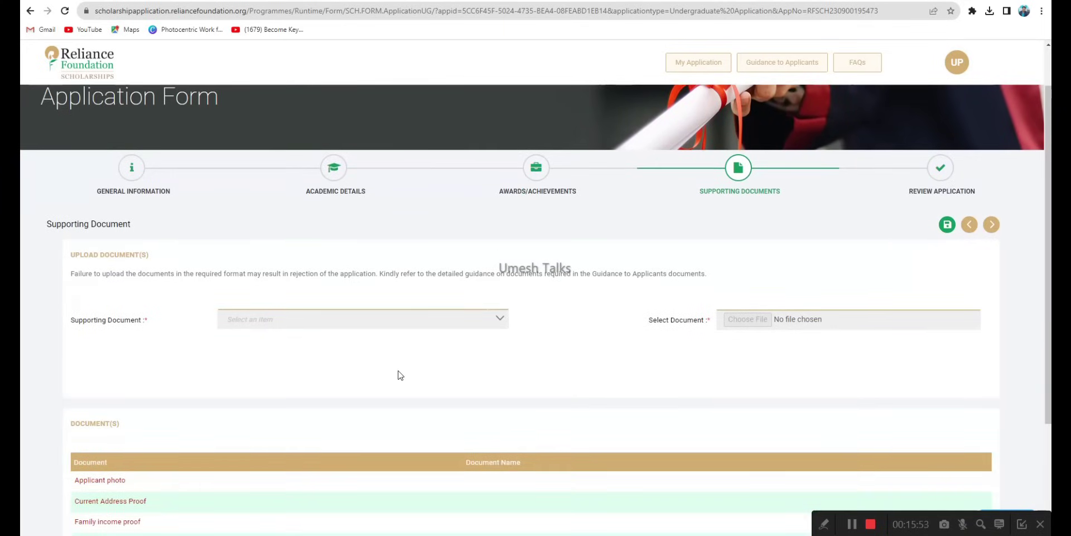
{"action": "left_click", "coordinate": [492, 318]}
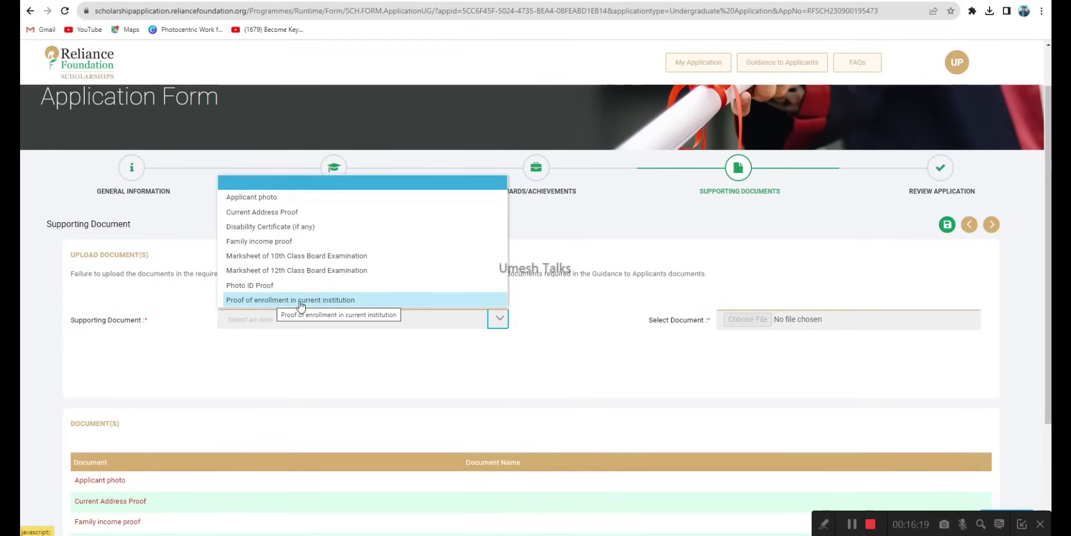
{"action": "left_click", "coordinate": [261, 199]}
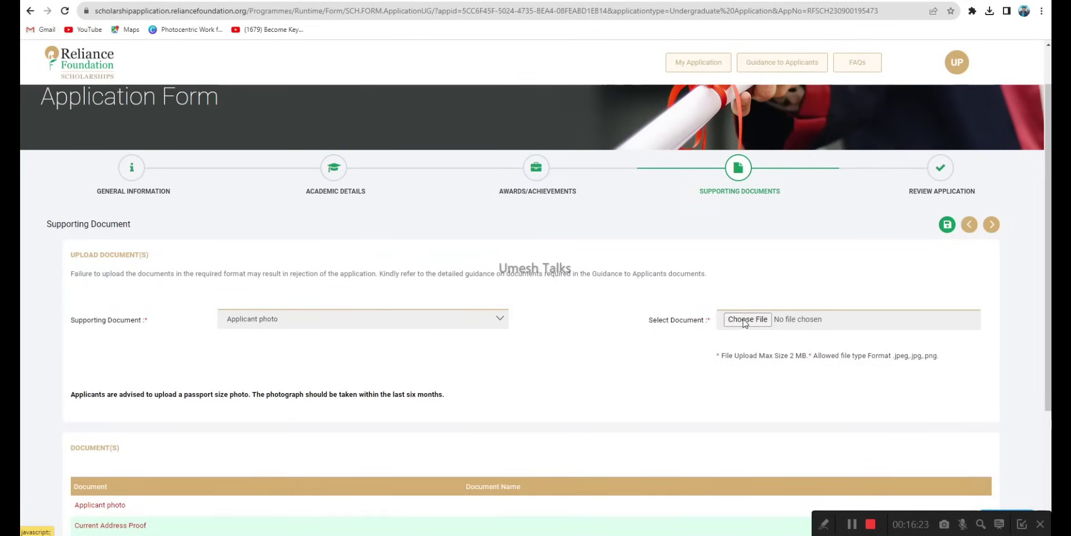
{"action": "left_click", "coordinate": [747, 319]}
{"action": "left_click", "coordinate": [66, 88]}
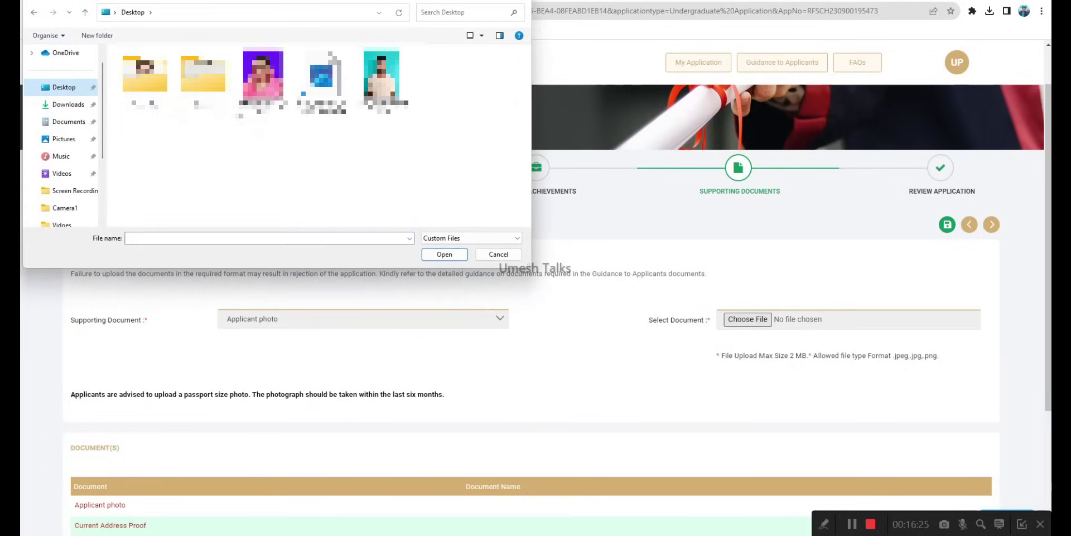
{"action": "double_click", "coordinate": [145, 75]}
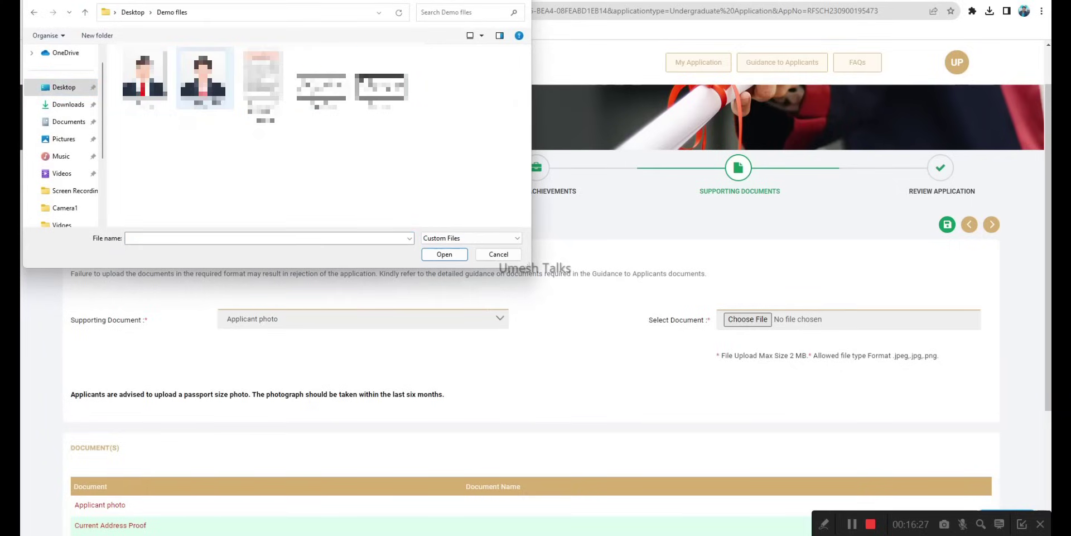
{"action": "double_click", "coordinate": [203, 78]}
{"action": "left_click", "coordinate": [757, 366]}
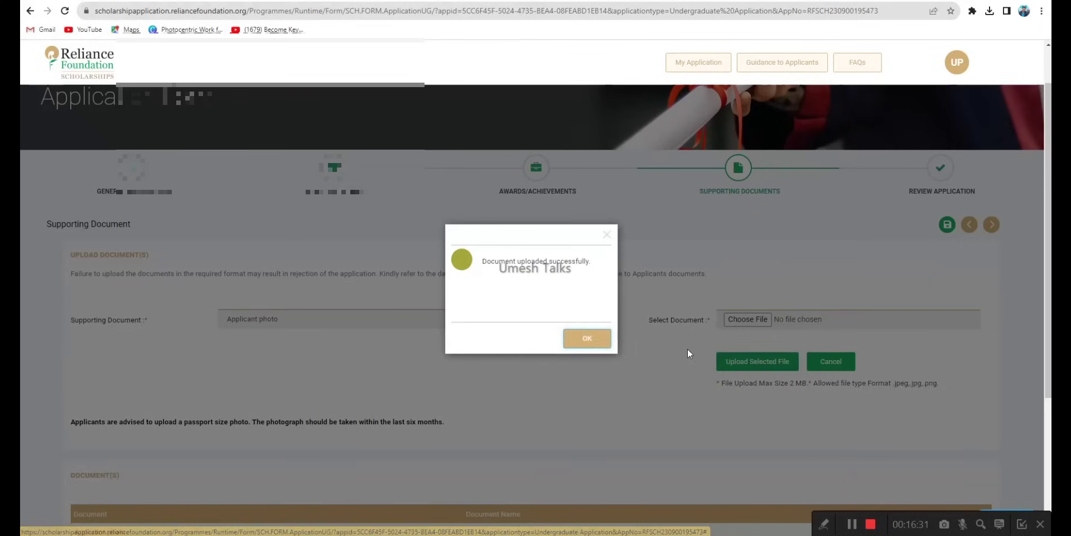
{"action": "left_click", "coordinate": [587, 338]}
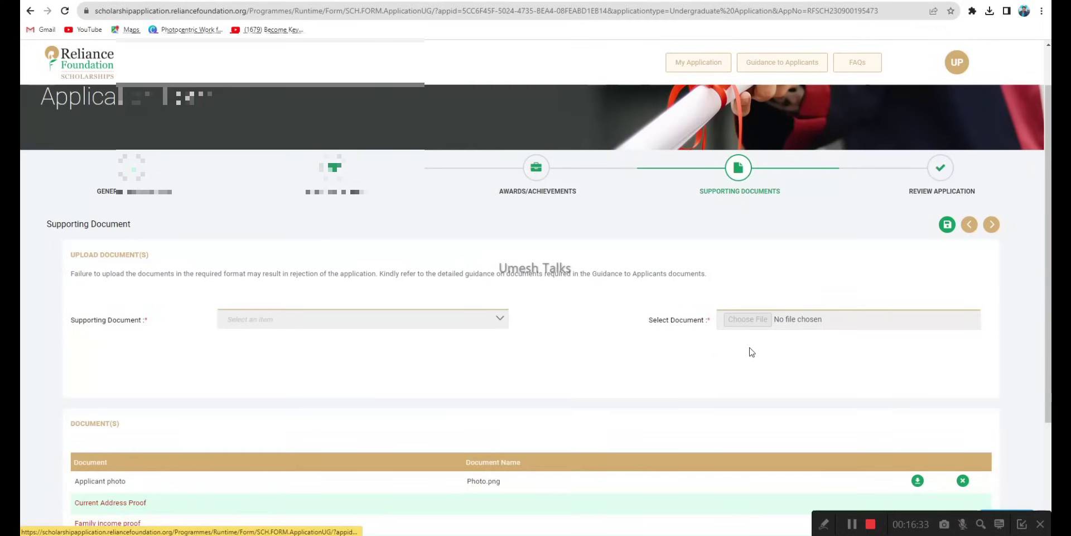
Upload Certificate.pdf as the Current Address Proof with document type Aadhaar Card, accepting it as the Photo ID proof as well.
{"action": "left_click", "coordinate": [475, 323]}
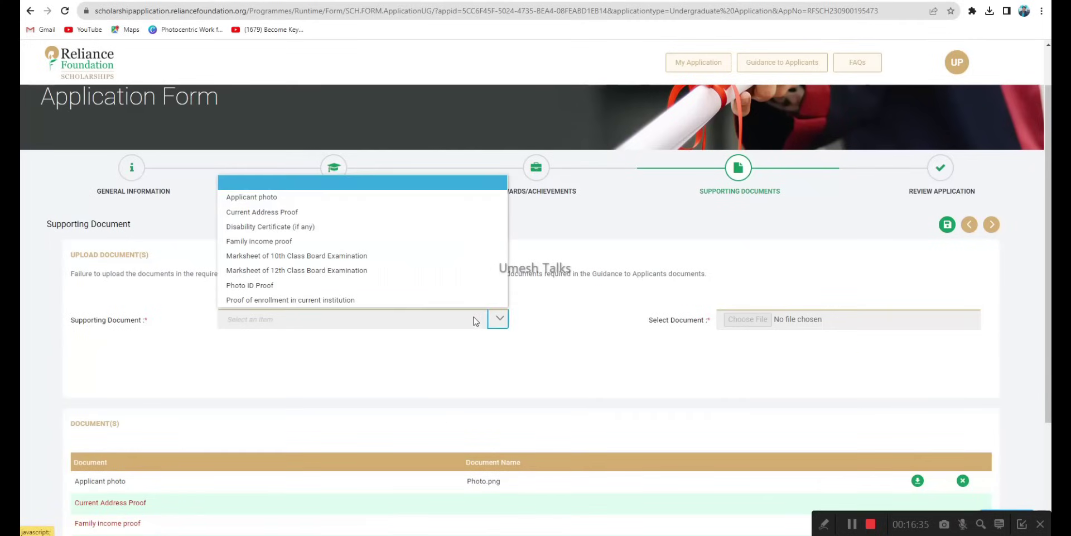
{"action": "left_click", "coordinate": [282, 215]}
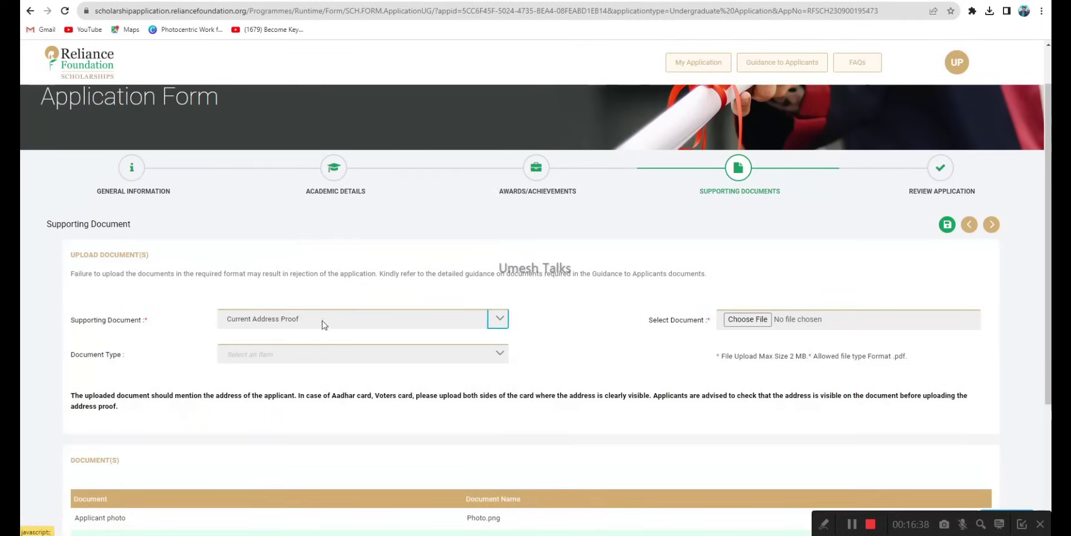
{"action": "left_click", "coordinate": [276, 358]}
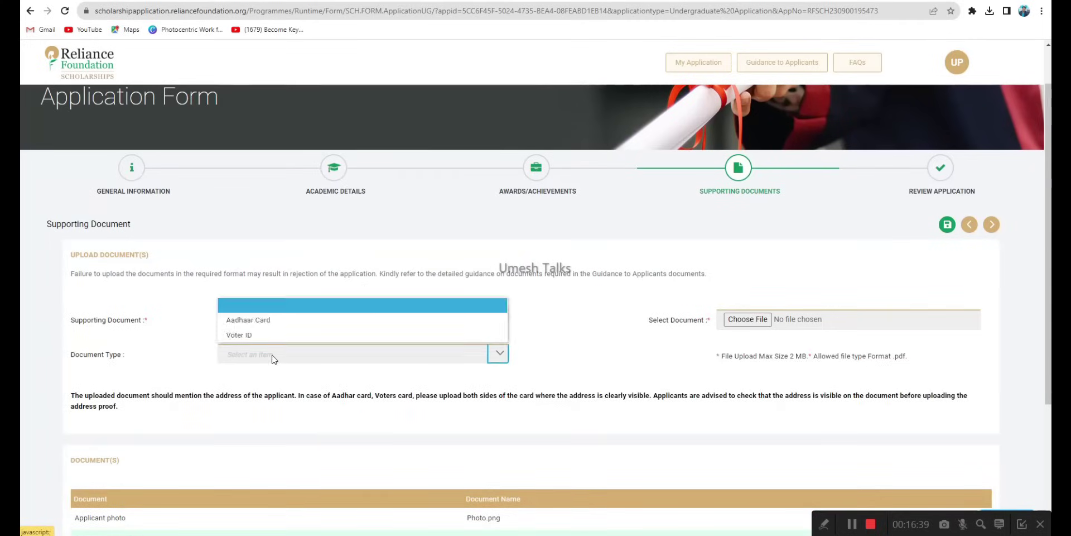
{"action": "left_click", "coordinate": [259, 323]}
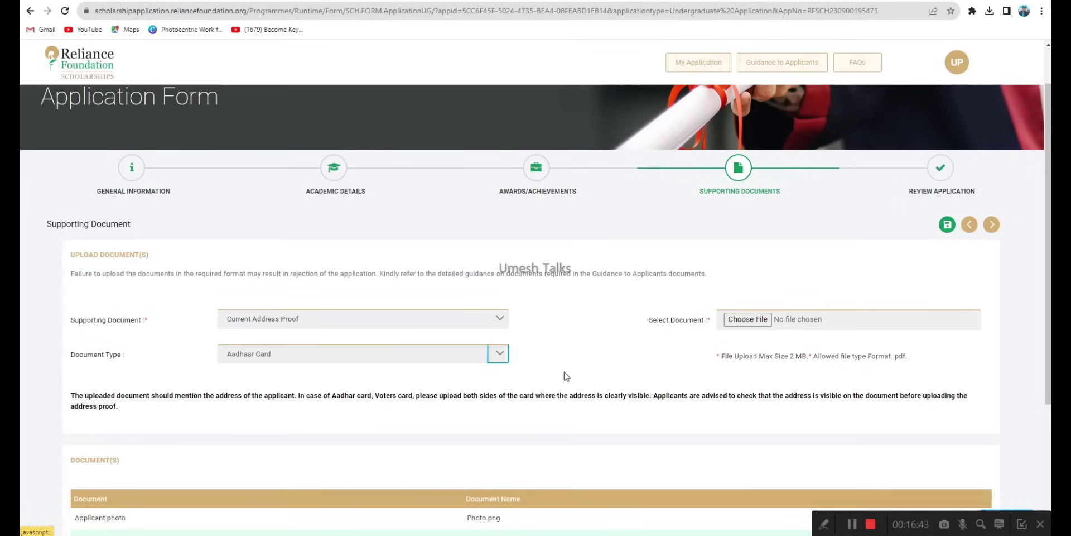
{"action": "left_click", "coordinate": [748, 319]}
{"action": "left_click", "coordinate": [207, 101]}
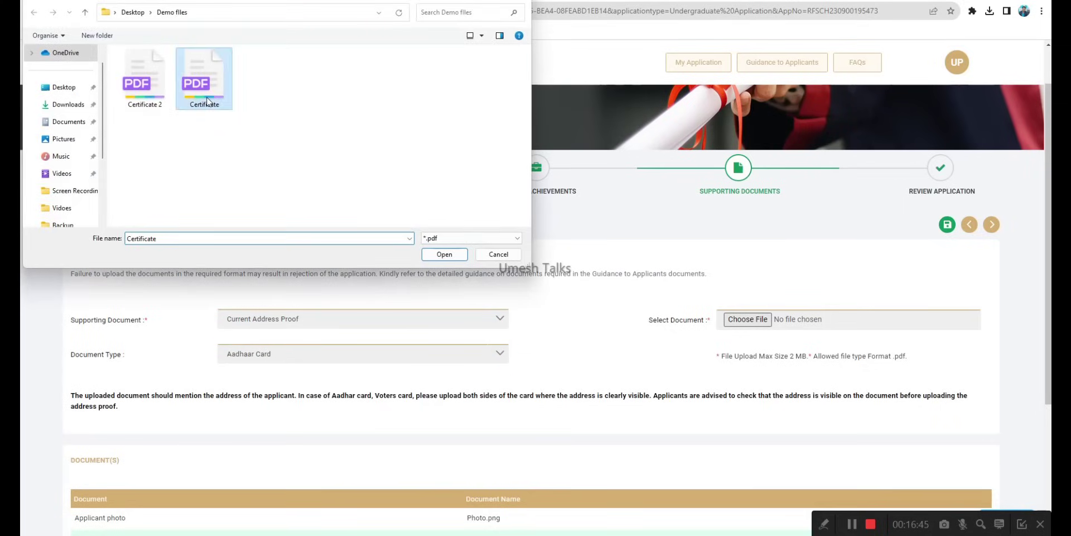
{"action": "double_click", "coordinate": [207, 101]}
{"action": "left_click", "coordinate": [758, 361]}
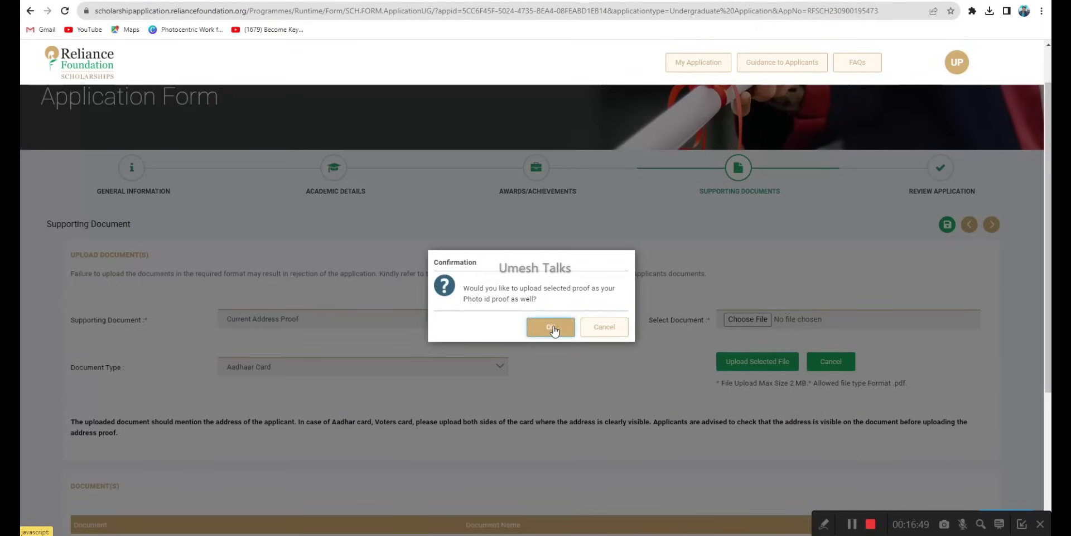
{"action": "left_click", "coordinate": [554, 331]}
{"action": "left_click", "coordinate": [589, 343]}
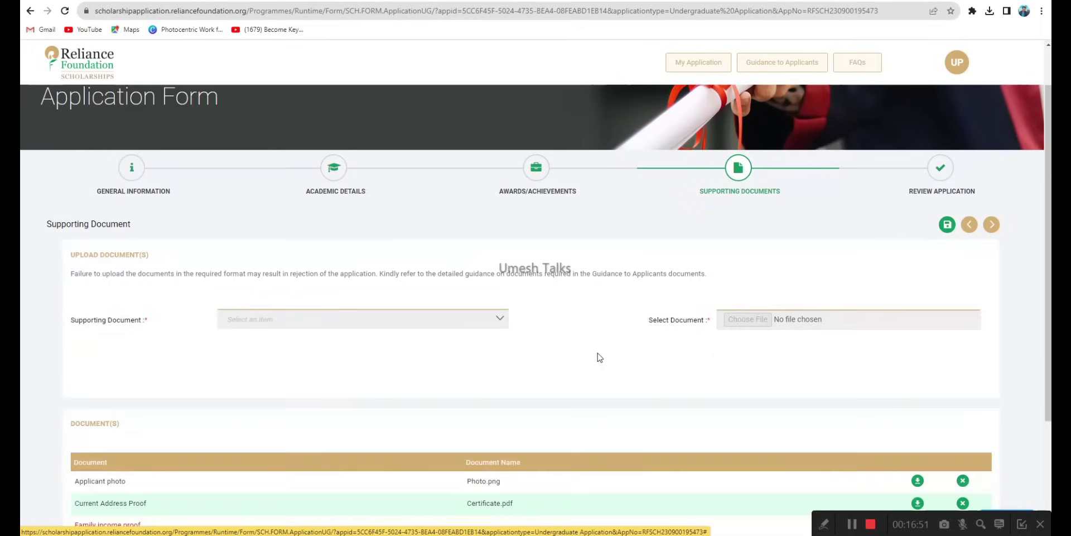
Upload Certificate.pdf as the Family income proof with document type Tehsildar's Certificate of Income level.
{"action": "scroll", "coordinate": [633, 357], "scroll_direction": "down", "scroll_amount": 1}
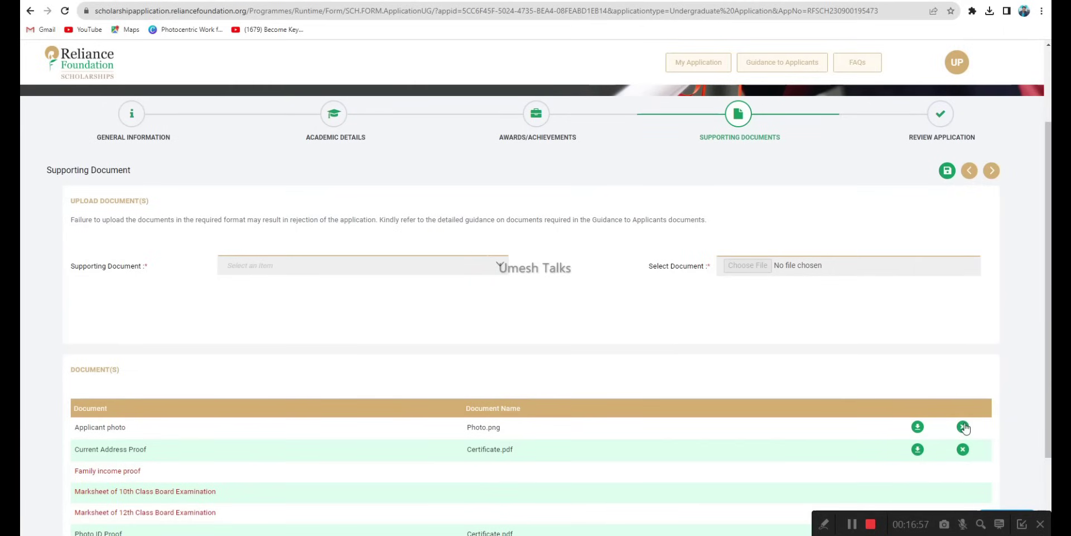
{"action": "left_click", "coordinate": [304, 266]}
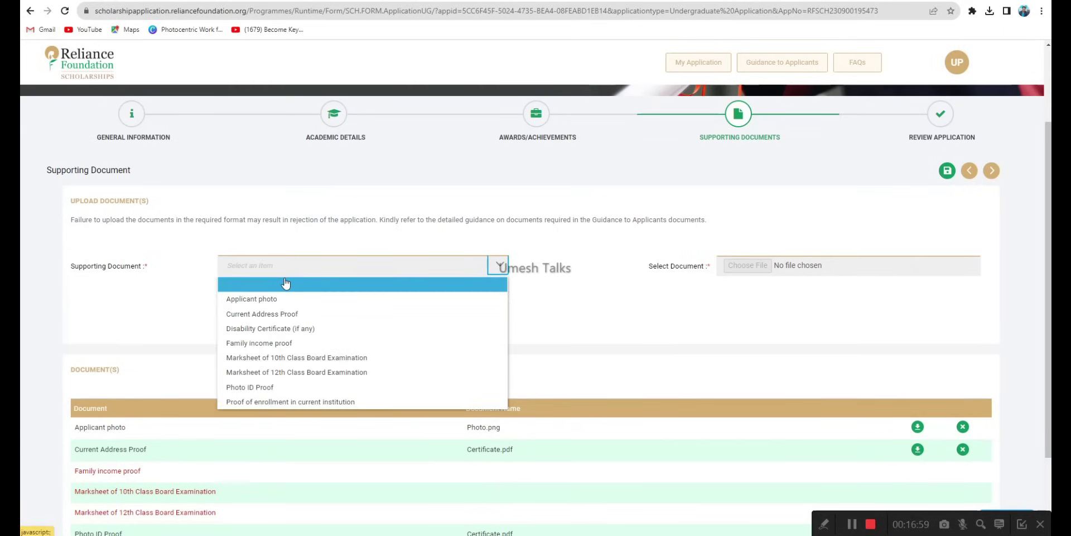
{"action": "left_click", "coordinate": [262, 346]}
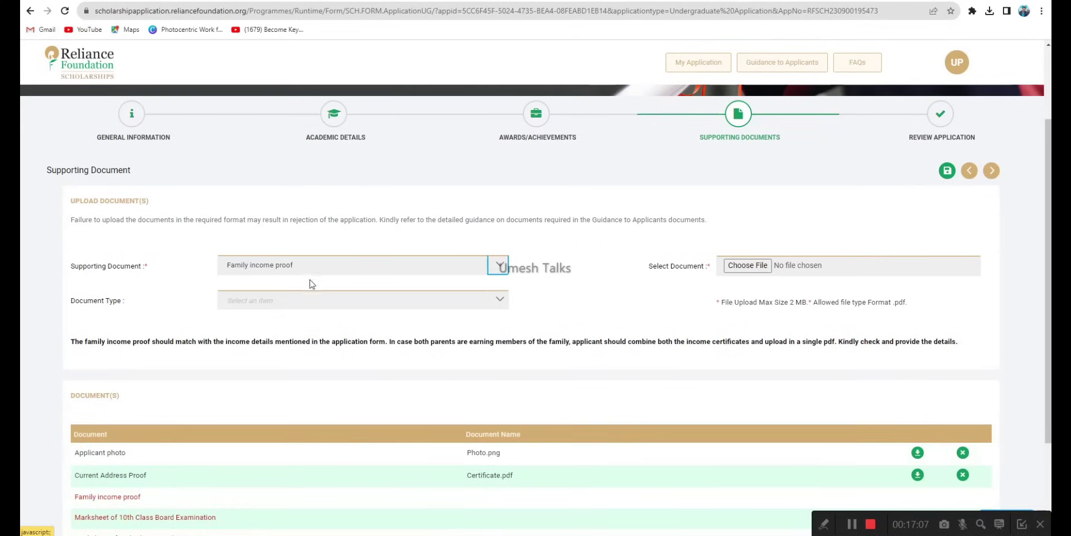
{"action": "left_click", "coordinate": [291, 300]}
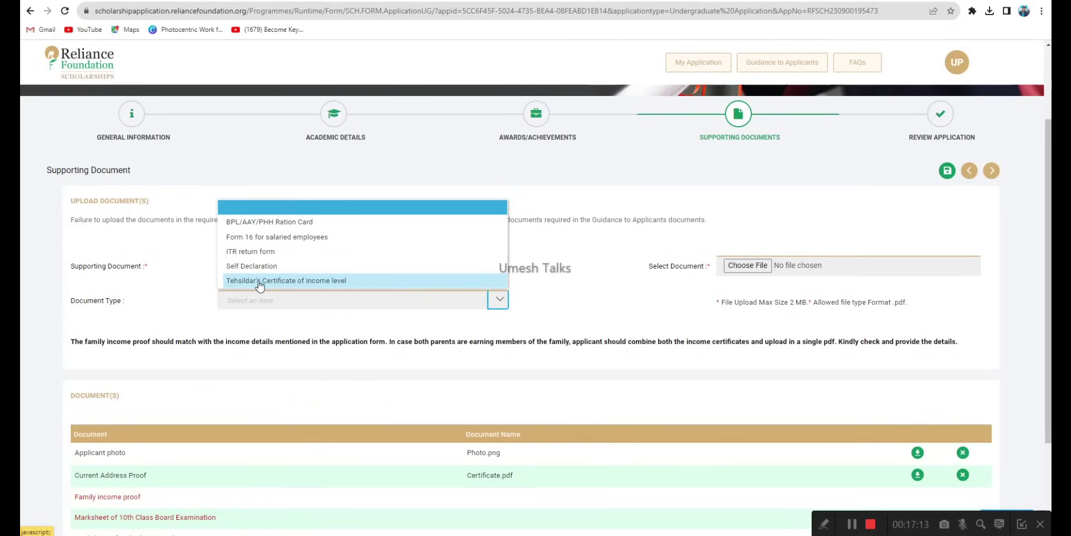
{"action": "left_click", "coordinate": [329, 282]}
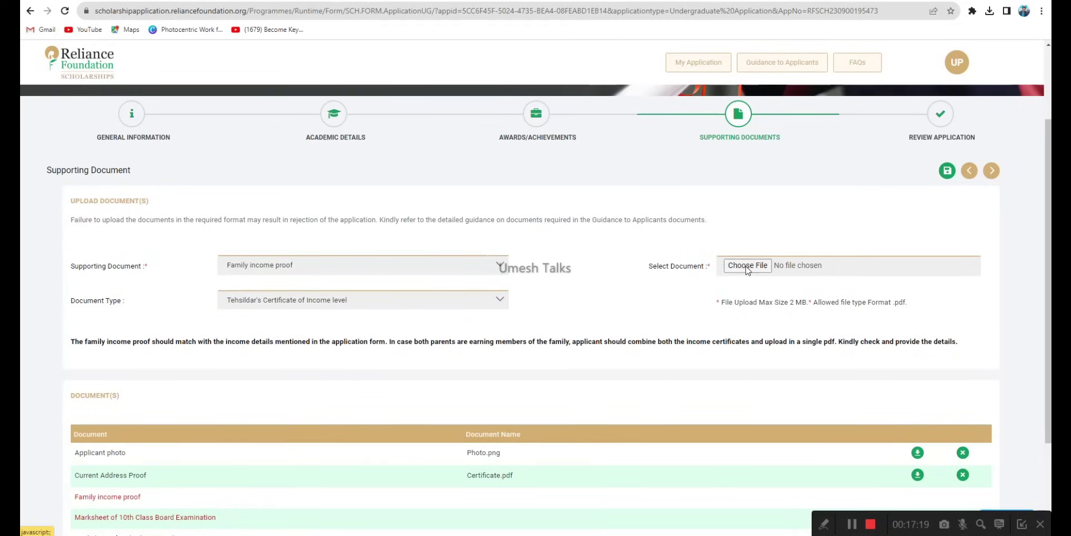
{"action": "left_click", "coordinate": [748, 266]}
{"action": "left_click", "coordinate": [204, 78]}
{"action": "double_click", "coordinate": [204, 78]}
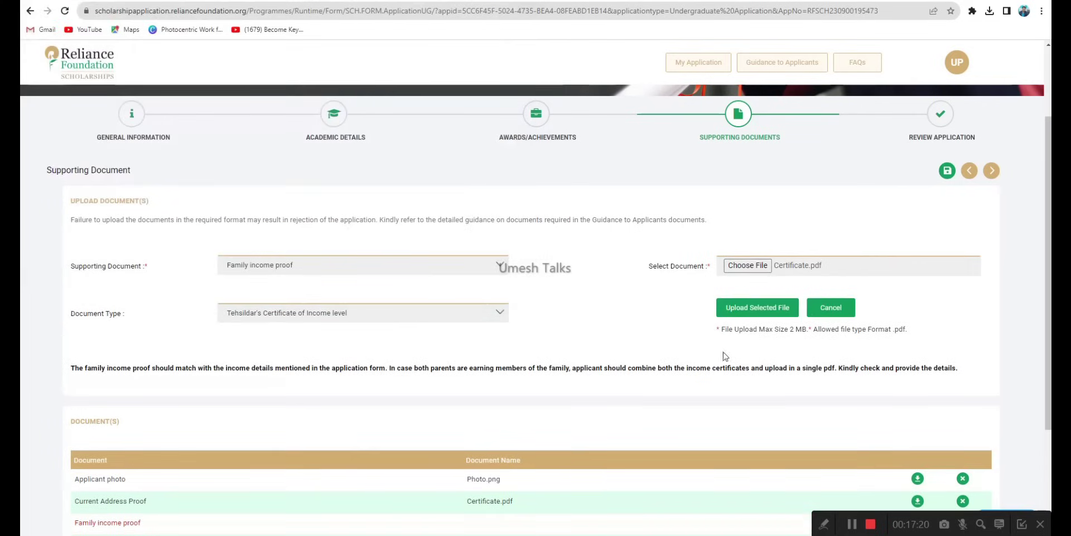
{"action": "left_click", "coordinate": [763, 315]}
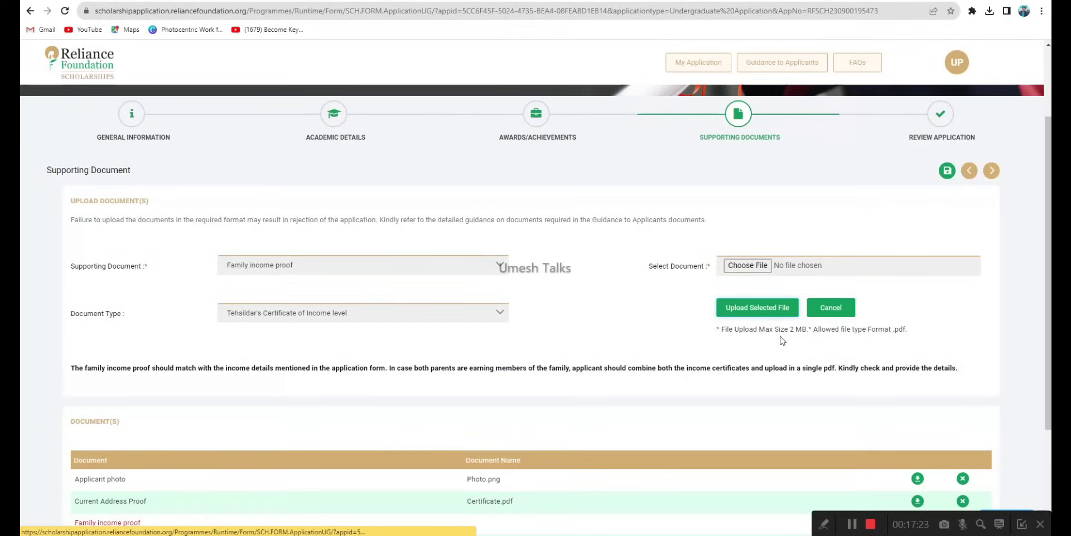
{"action": "left_click", "coordinate": [593, 341]}
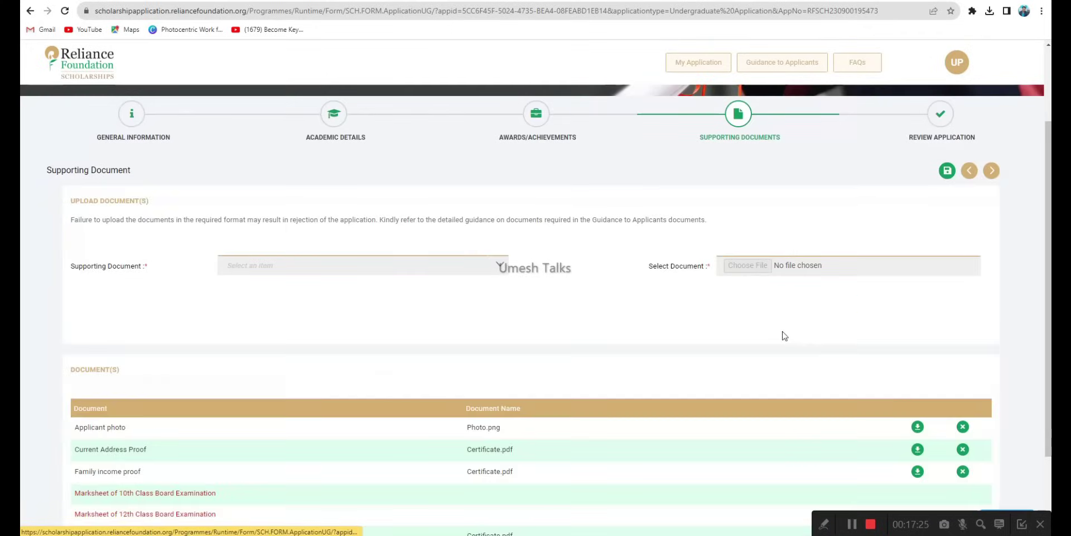
Check the list of uploaded documents, choose Photo ID Proof as supporting document and look at its document type options.
{"action": "scroll", "coordinate": [677, 334], "scroll_direction": "down", "scroll_amount": 1}
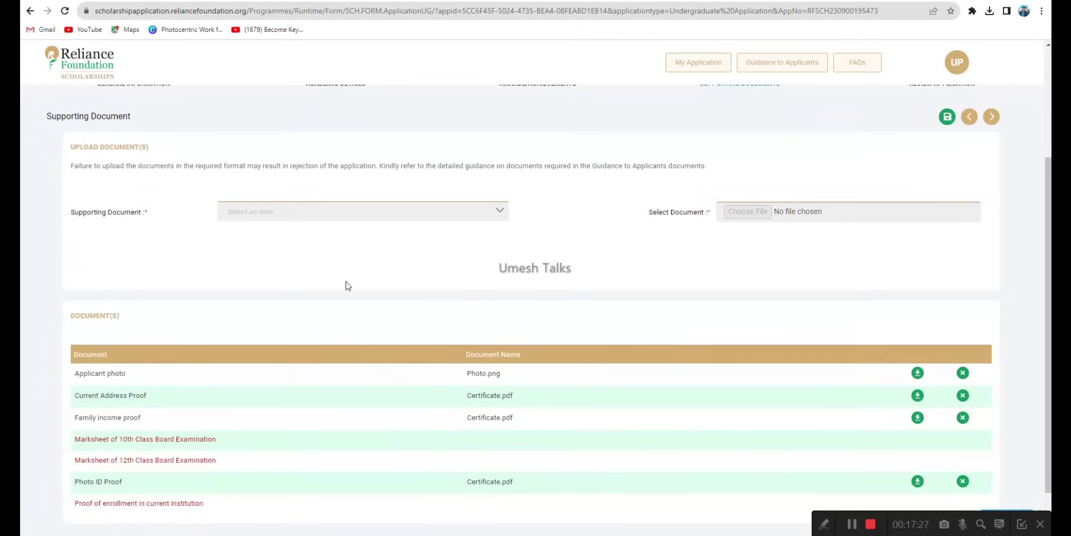
{"action": "scroll", "coordinate": [358, 313], "scroll_direction": "down", "scroll_amount": 1}
{"action": "scroll", "coordinate": [366, 331], "scroll_direction": "up", "scroll_amount": 2}
{"action": "scroll", "coordinate": [391, 368], "scroll_direction": "down", "scroll_amount": 2}
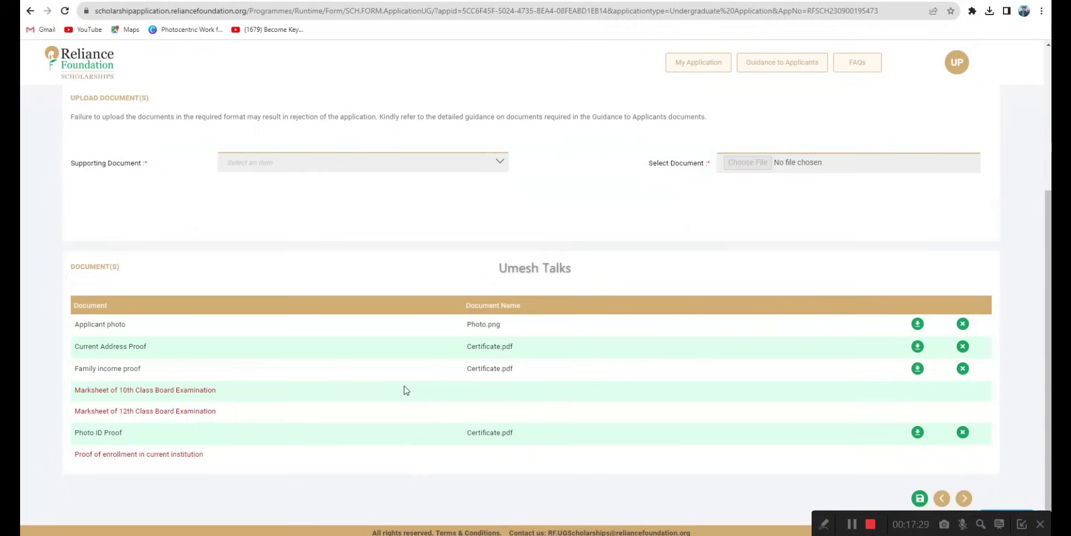
{"action": "scroll", "coordinate": [244, 392], "scroll_direction": "up", "scroll_amount": 2}
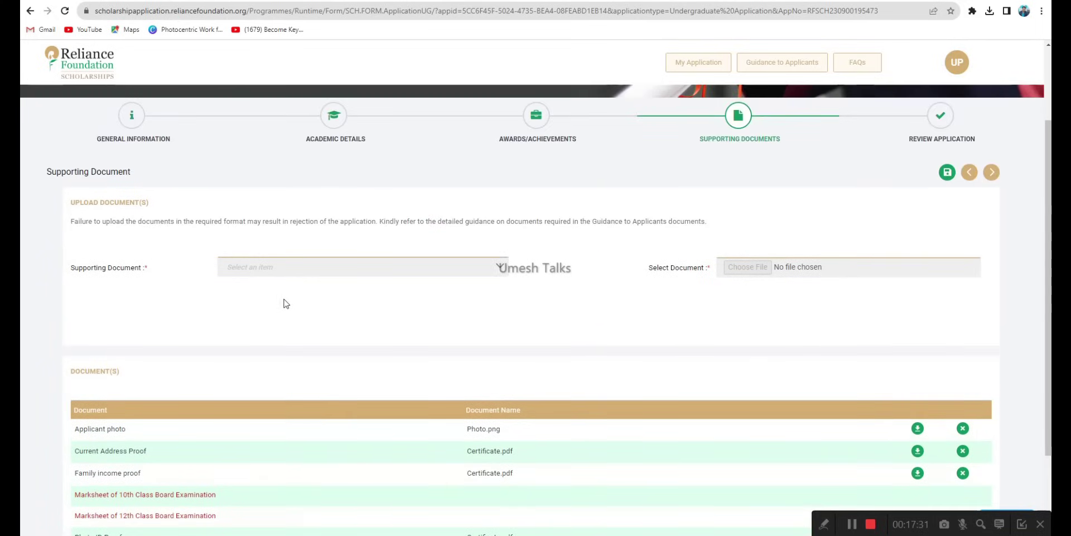
{"action": "left_click", "coordinate": [294, 267]}
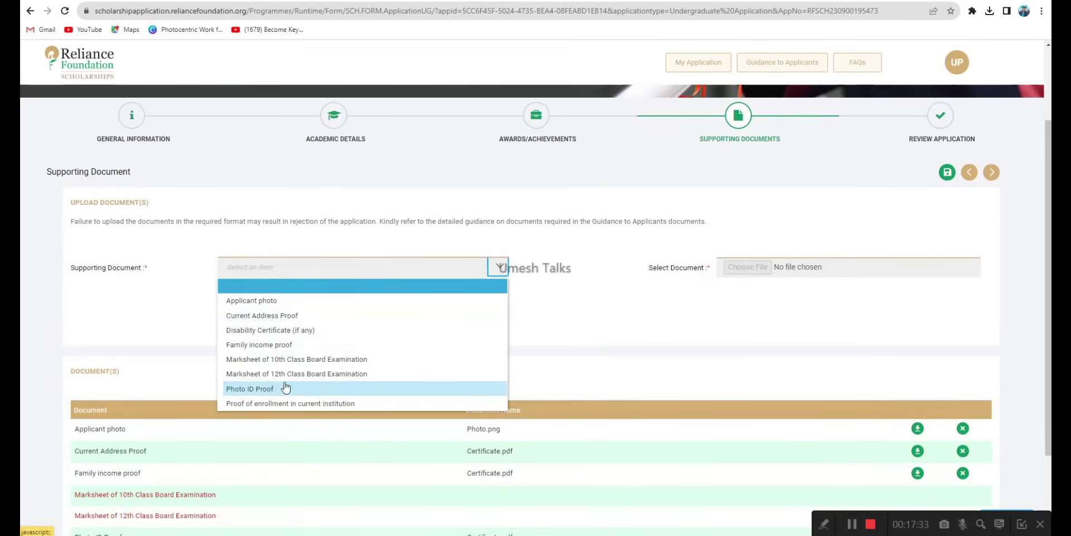
{"action": "scroll", "coordinate": [279, 385], "scroll_direction": "down", "scroll_amount": 1}
{"action": "left_click", "coordinate": [337, 214]}
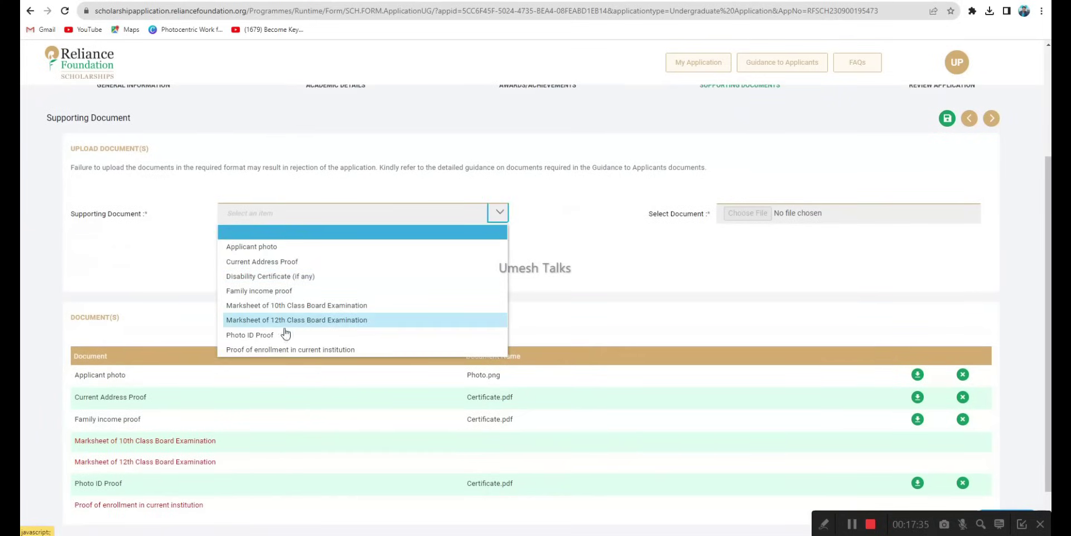
{"action": "left_click", "coordinate": [285, 335]}
{"action": "left_click", "coordinate": [337, 249]}
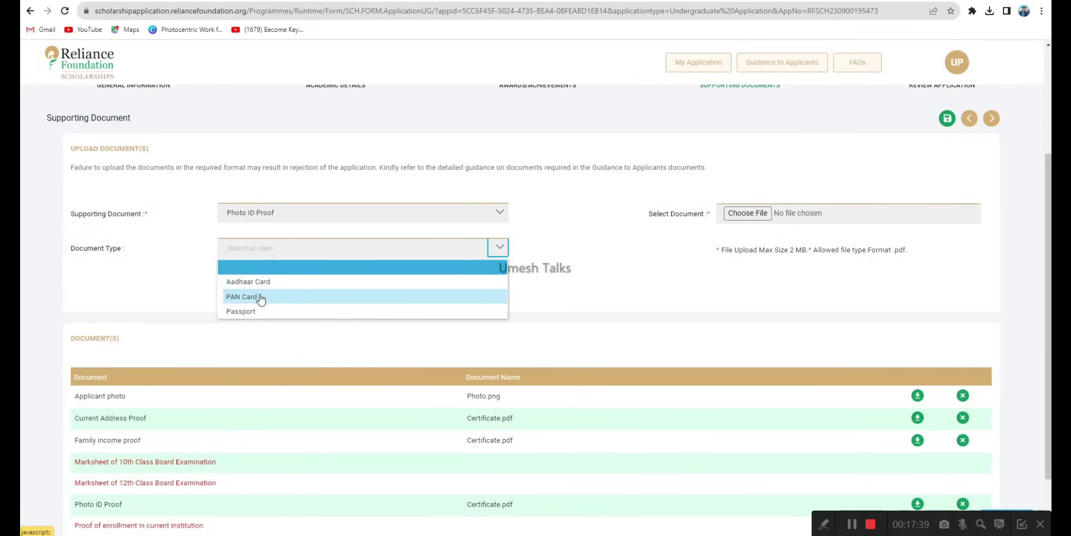
{"action": "left_click", "coordinate": [545, 255]}
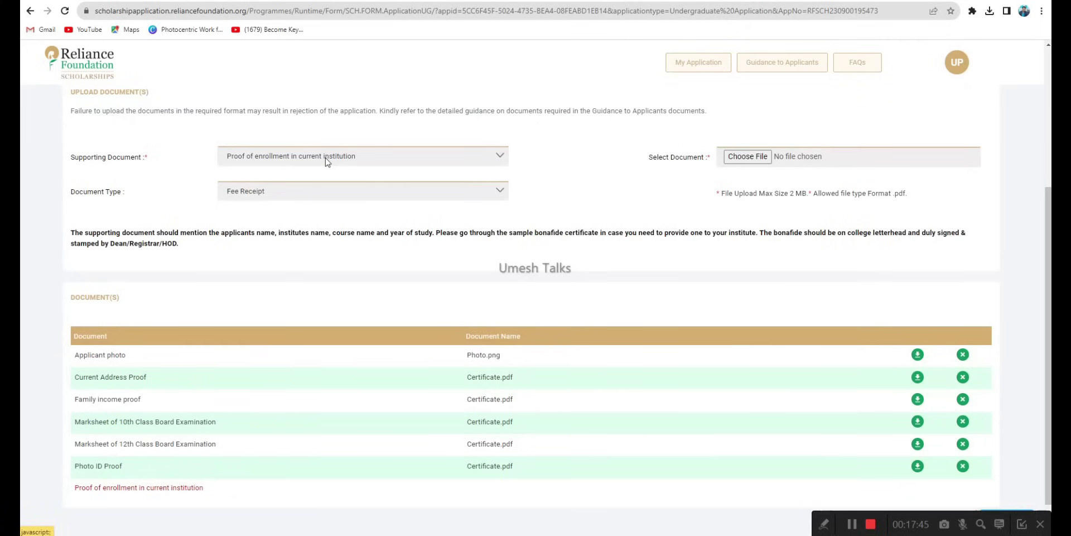
Set the enrollment proof's document type to Bonafide Student certificate from the College/Institute you currently attend and upload Certificate.pdf for it.
{"action": "left_click", "coordinate": [293, 197]}
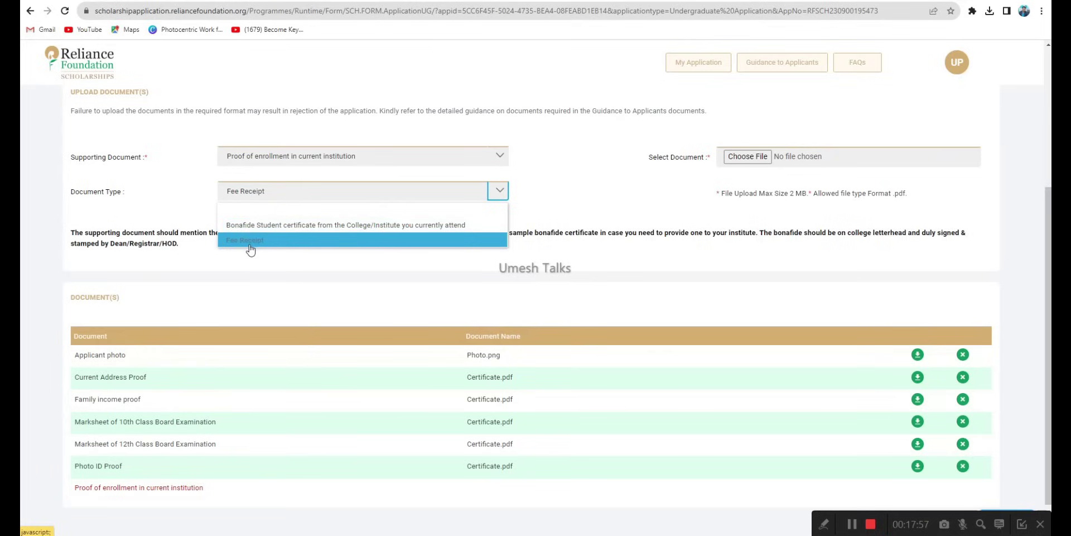
{"action": "left_click", "coordinate": [276, 223]}
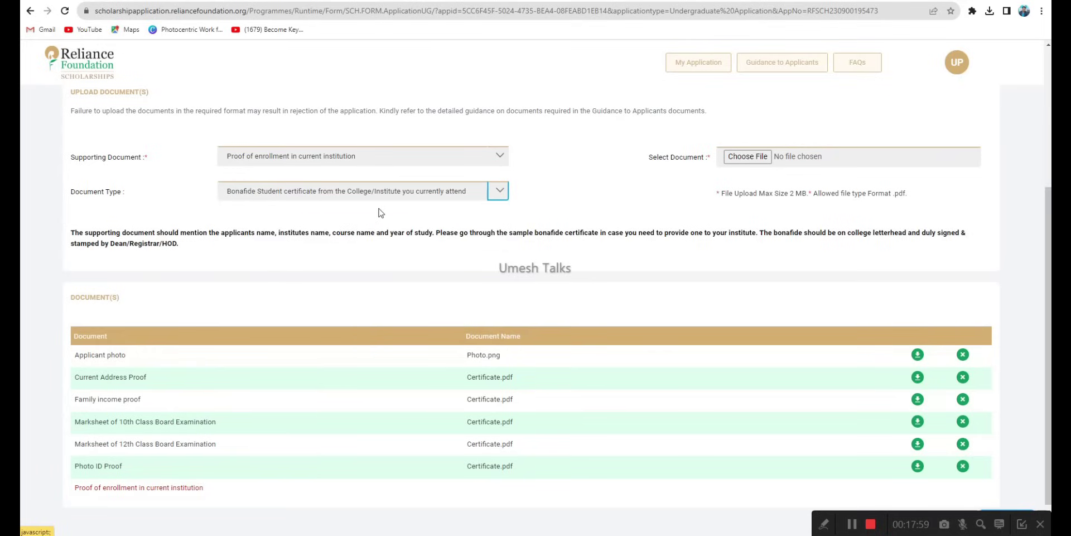
{"action": "left_click", "coordinate": [747, 156]}
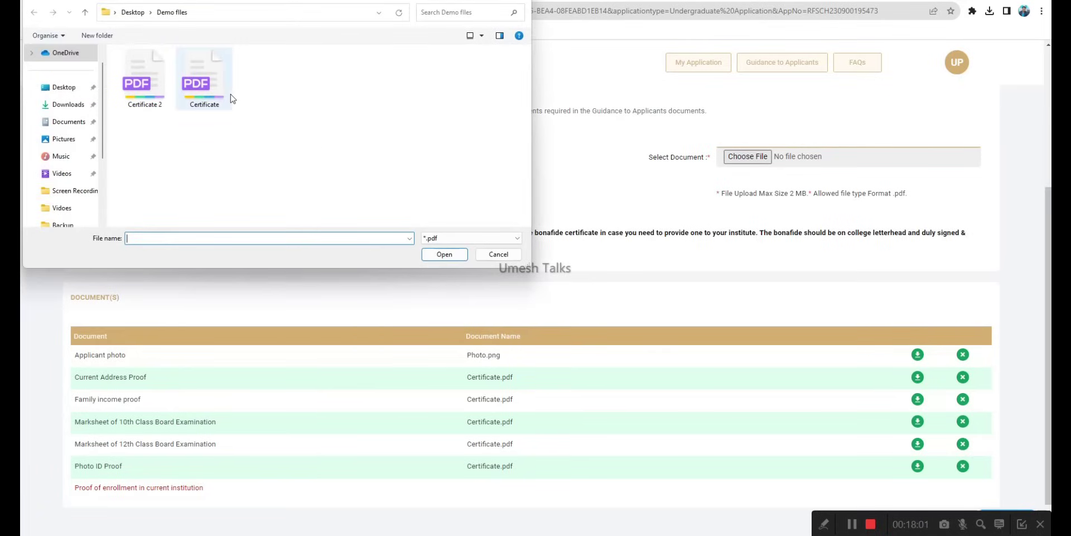
{"action": "double_click", "coordinate": [222, 90]}
{"action": "left_click", "coordinate": [753, 199]}
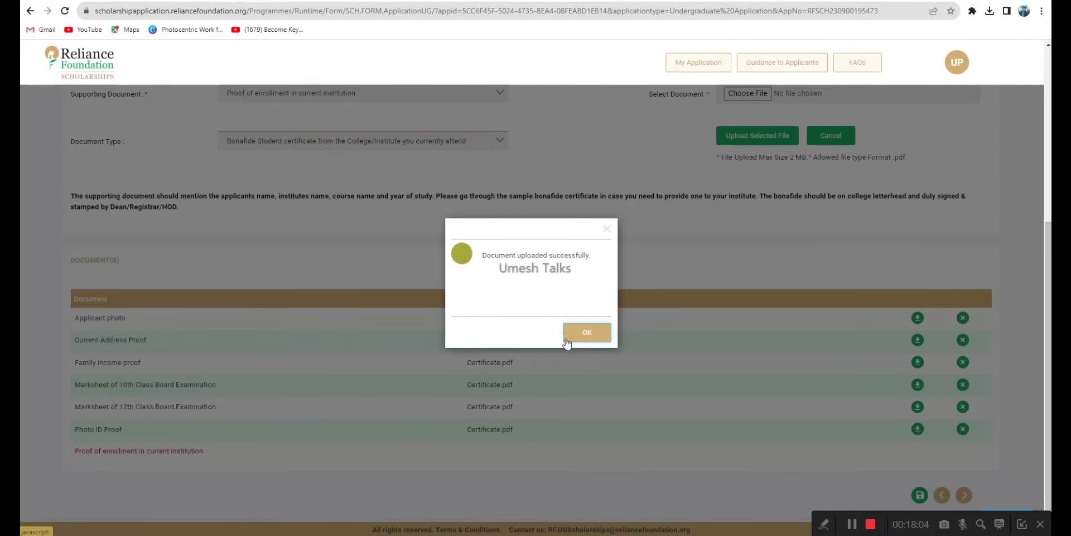
{"action": "left_click", "coordinate": [574, 334]}
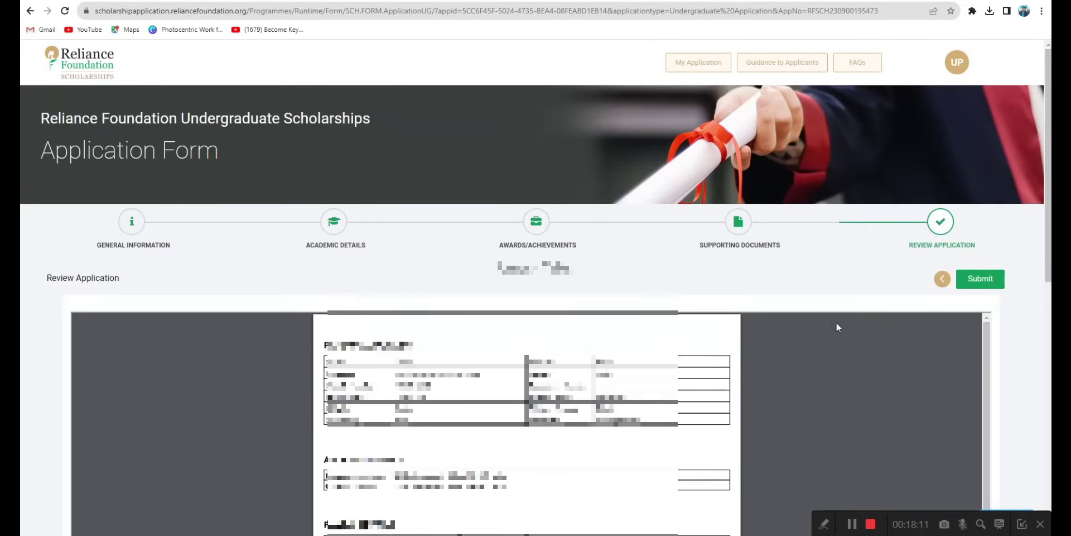
Review the completed application preview from the personal details down to the end of the document at Submit Application.
{"action": "scroll", "coordinate": [760, 302], "scroll_direction": "down", "scroll_amount": 1}
{"action": "scroll", "coordinate": [706, 308], "scroll_direction": "down", "scroll_amount": 3}
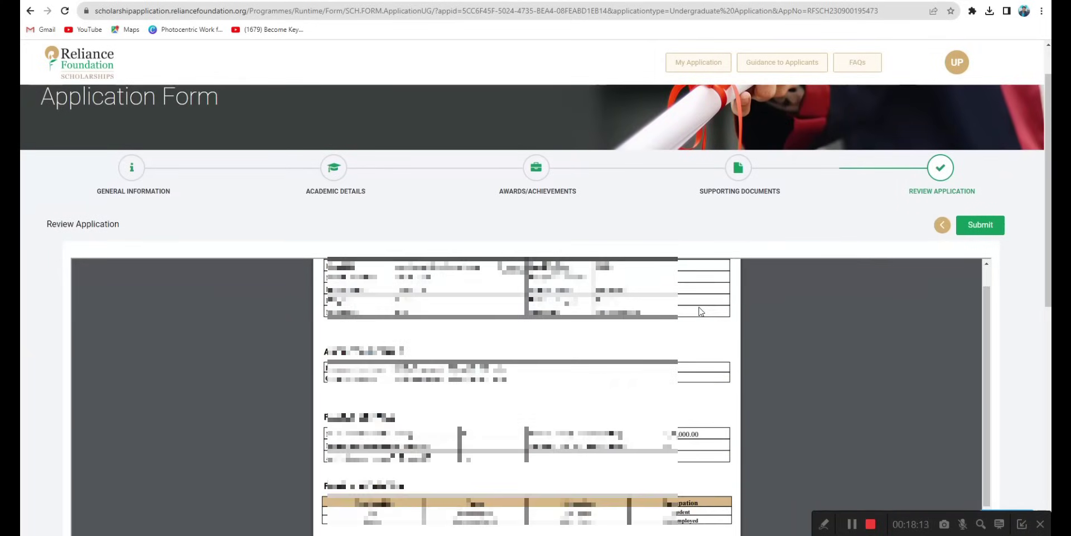
{"action": "scroll", "coordinate": [692, 317], "scroll_direction": "down", "scroll_amount": 4}
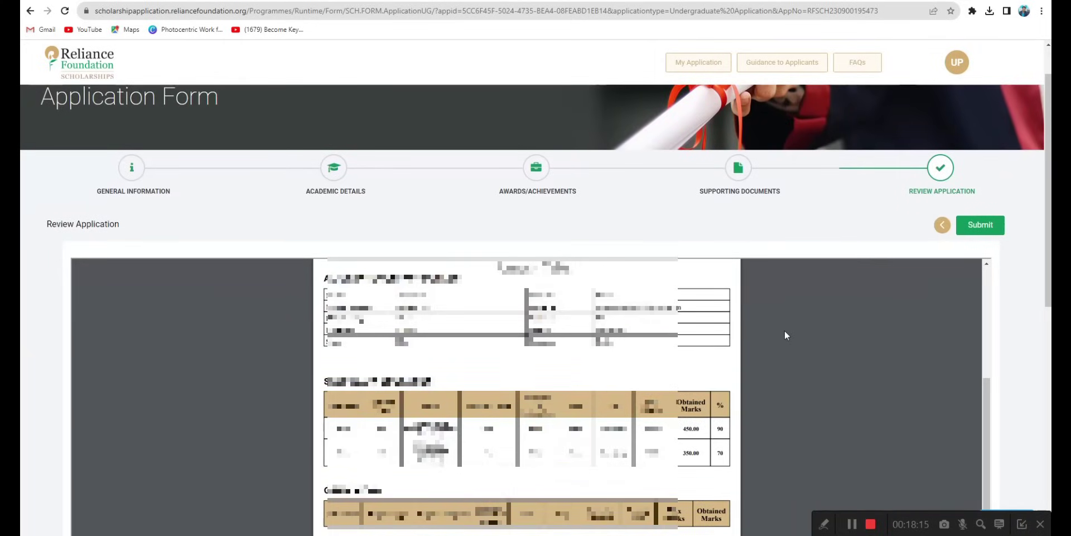
{"action": "scroll", "coordinate": [963, 296], "scroll_direction": "down", "scroll_amount": 8}
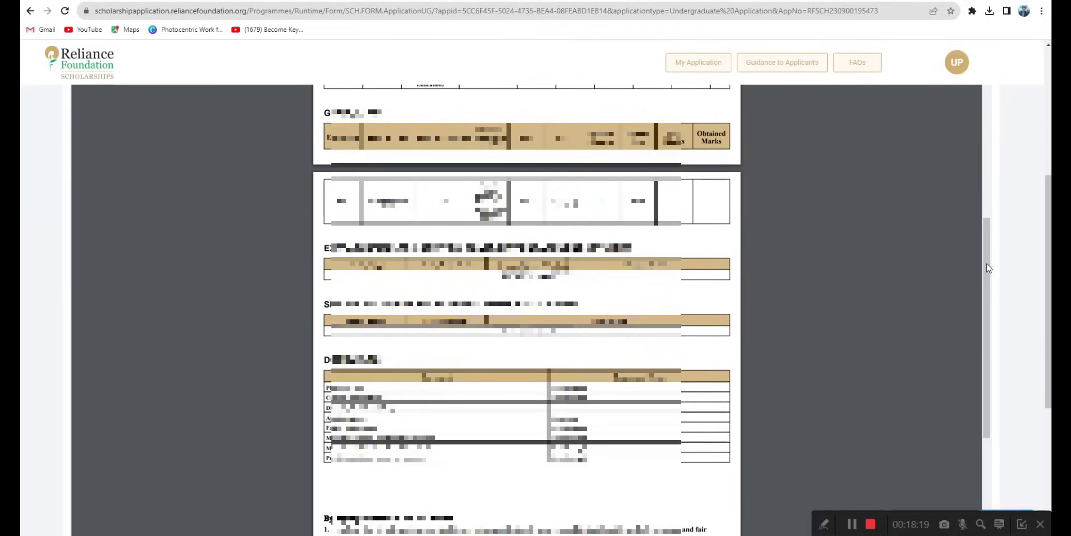
{"action": "scroll", "coordinate": [989, 267], "scroll_direction": "down", "scroll_amount": 7}
{"action": "scroll", "coordinate": [907, 303], "scroll_direction": "down", "scroll_amount": 10}
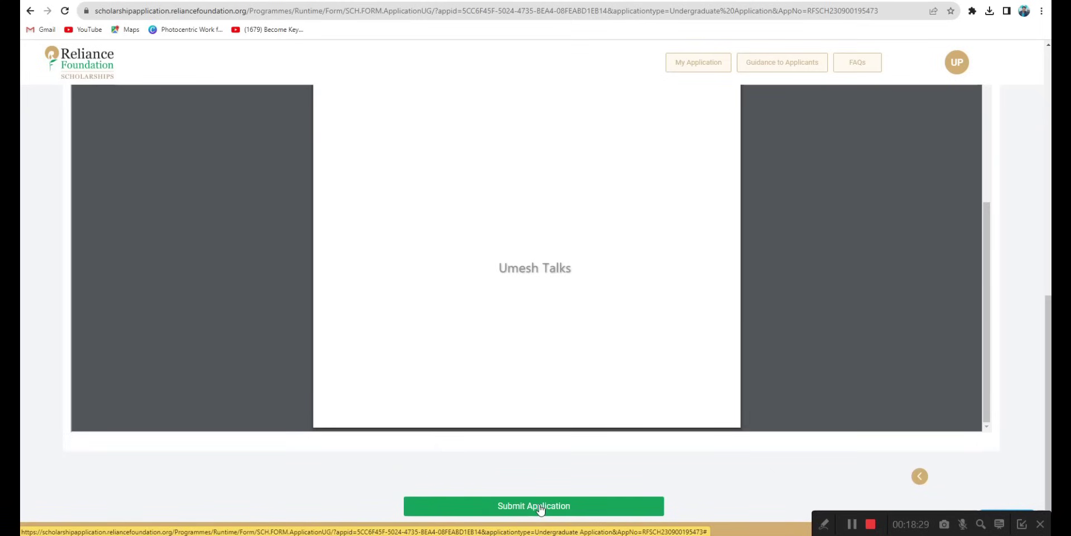
Switch to the eazytonet.com scholarship article and read its Selection Process section, highlighting the listed selection stages.
{"action": "left_click", "coordinate": [222, 0]}
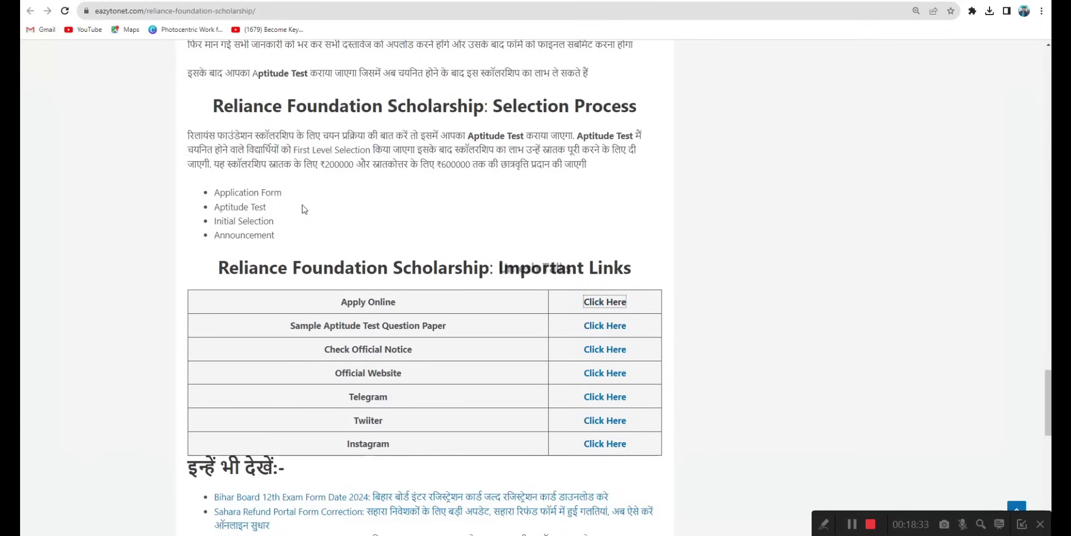
{"action": "left_click_drag", "start_coordinate": [217, 208], "coordinate": [277, 222]}
{"action": "left_click_drag", "start_coordinate": [217, 237], "coordinate": [276, 237]}
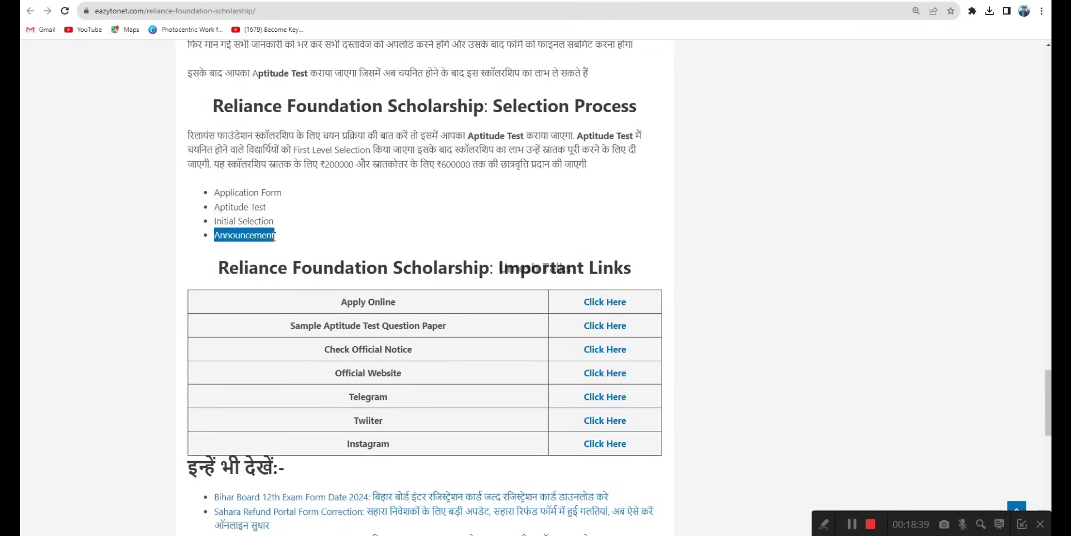
{"action": "left_click", "coordinate": [296, 235]}
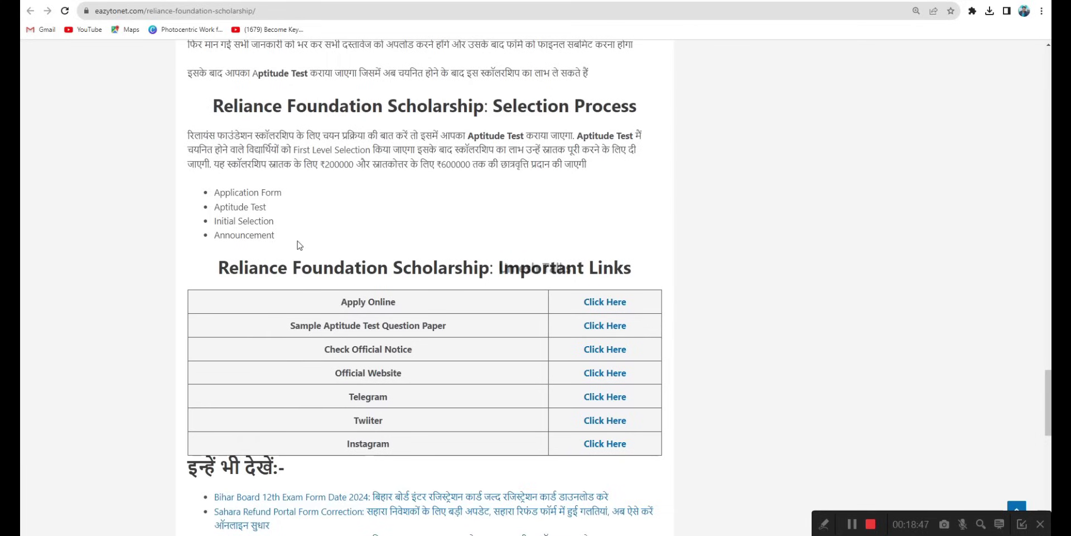
{"action": "double_click", "coordinate": [440, 164]}
{"action": "left_click", "coordinate": [474, 184]}
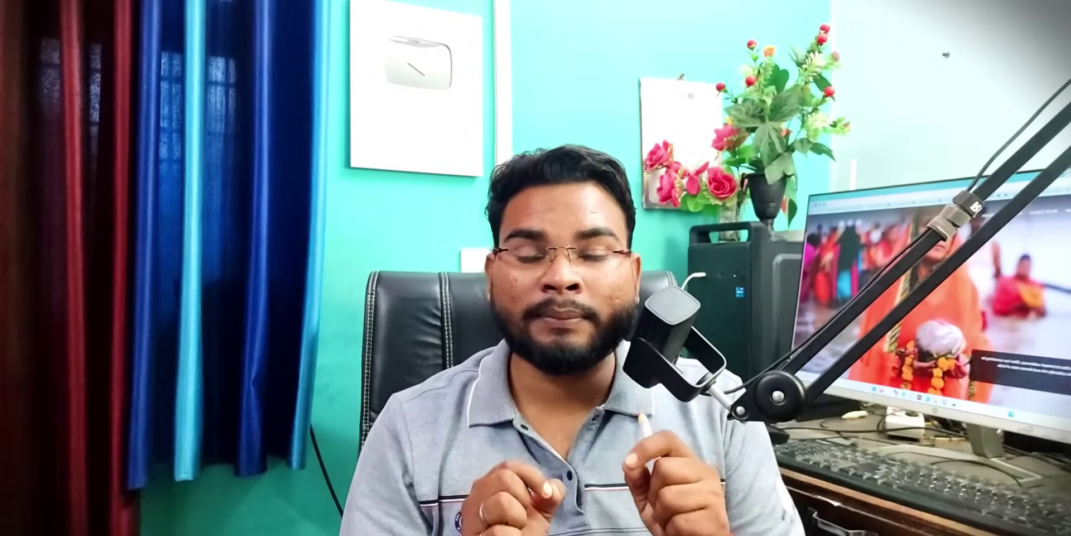